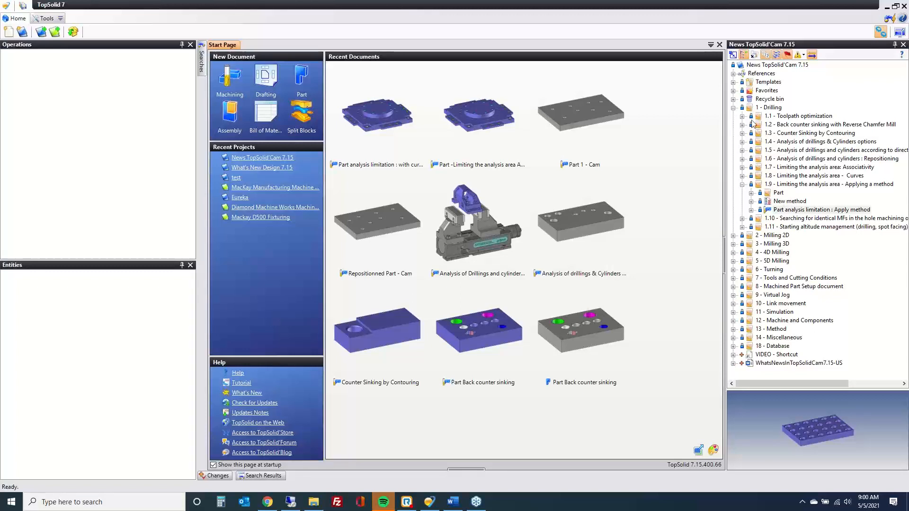
Open the PlaqueEtf - Multi Op machining document from folder 1.1 - Toolpath optimization and show its NC operations list at full height.
{"action": "left_click", "coordinate": [742, 116]}
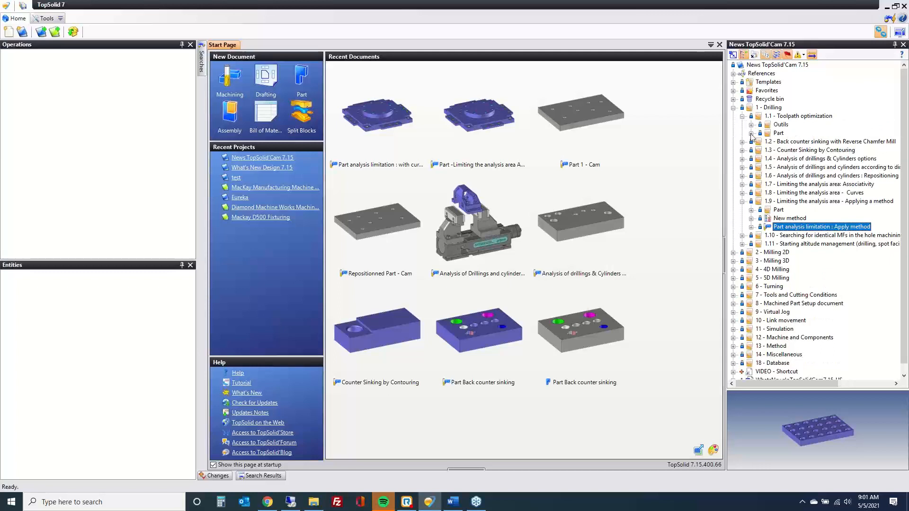
{"action": "left_click", "coordinate": [752, 133]}
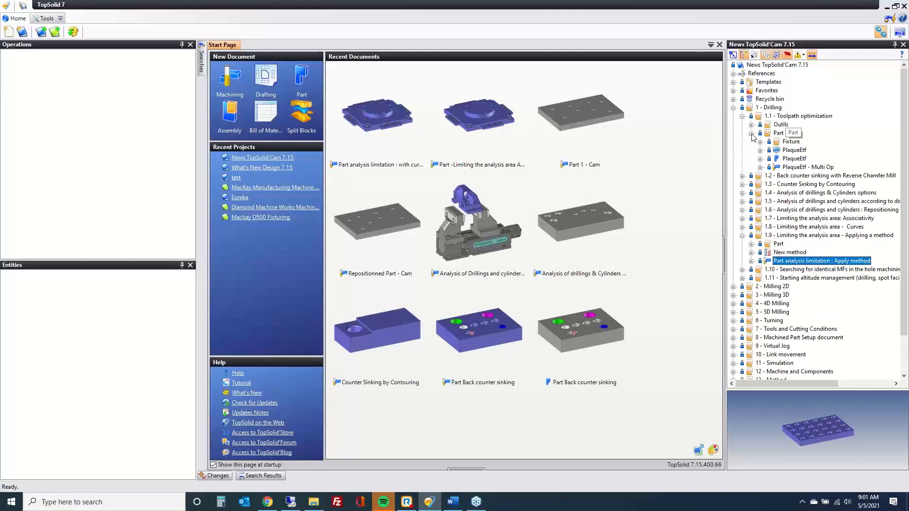
{"action": "left_click", "coordinate": [805, 167]}
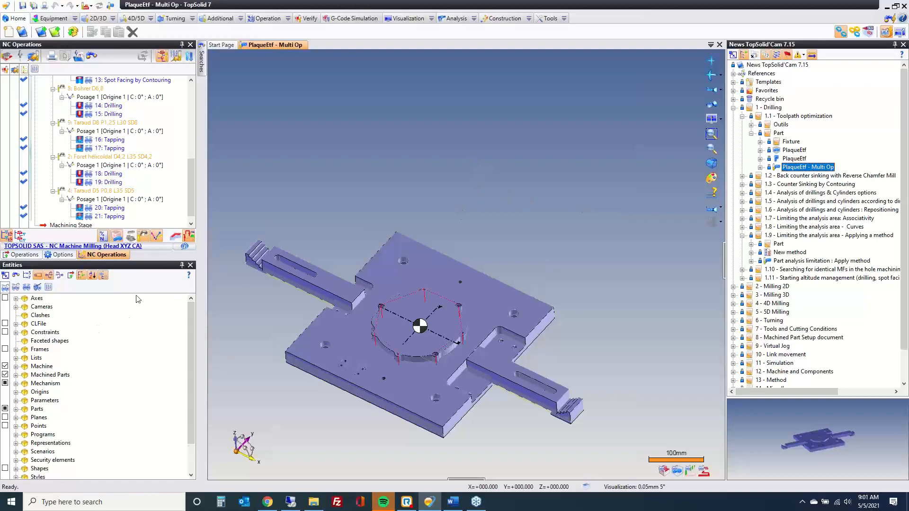
{"action": "left_click_drag", "start_coordinate": [141, 271], "coordinate": [91, 142]}
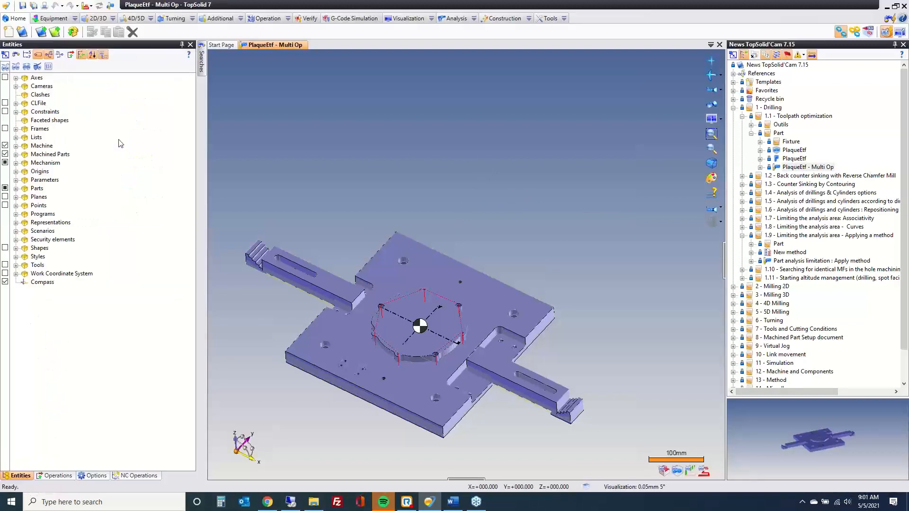
{"action": "left_click", "coordinate": [139, 475]}
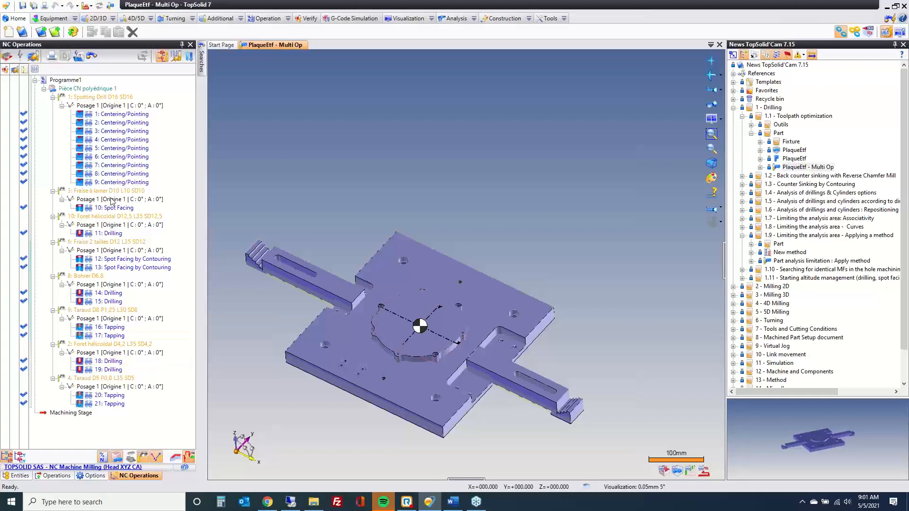
Display the toolpaths of all nine Centering/Pointing operations of the Spotting Drill D16 tool.
{"action": "left_click", "coordinate": [120, 114]}
{"action": "scroll", "coordinate": [343, 373], "scroll_direction": "up", "scroll_amount": 4}
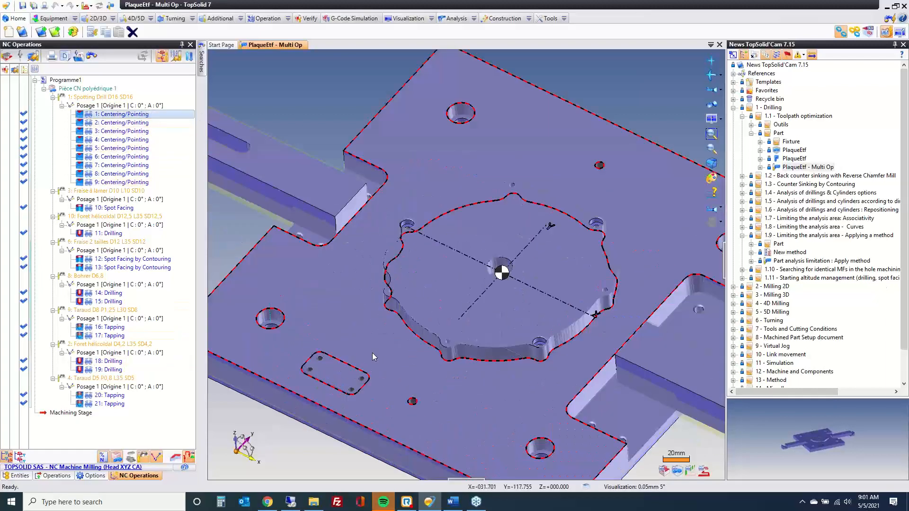
{"action": "scroll", "coordinate": [343, 374], "scroll_direction": "down", "scroll_amount": 5}
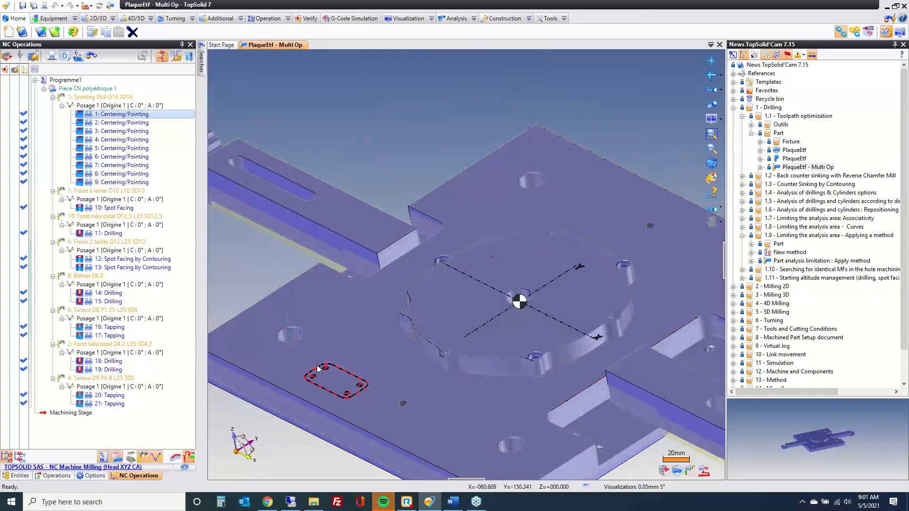
{"action": "left_click", "coordinate": [134, 132]}
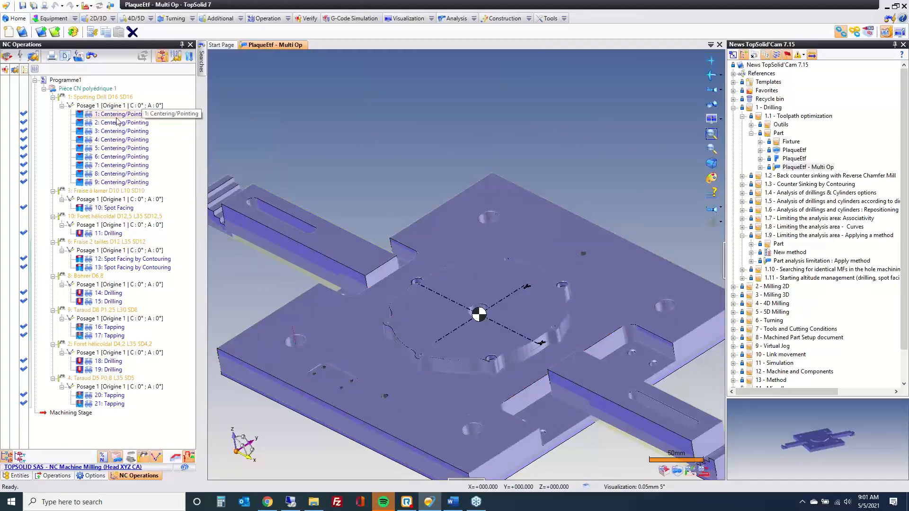
{"action": "left_click", "coordinate": [165, 115]}
{"action": "left_click_drag", "start_coordinate": [166, 119], "coordinate": [87, 183]}
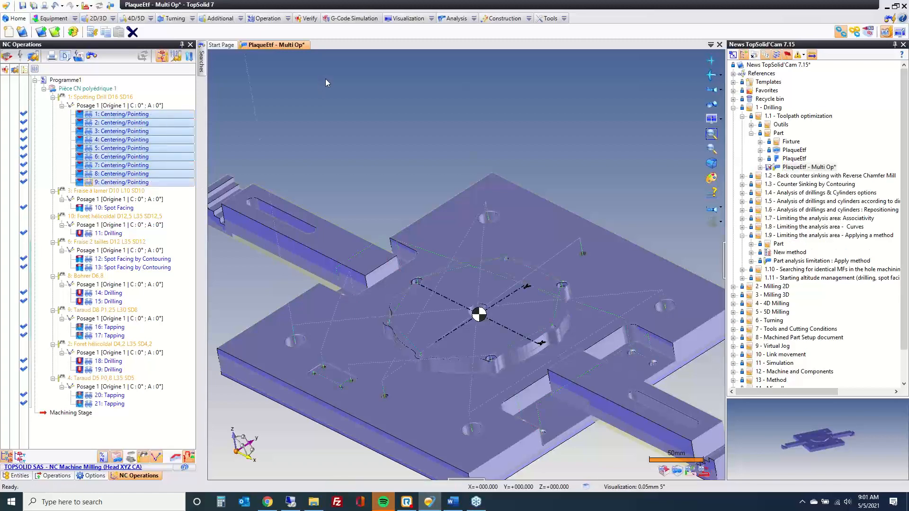
{"action": "left_click", "coordinate": [328, 92]}
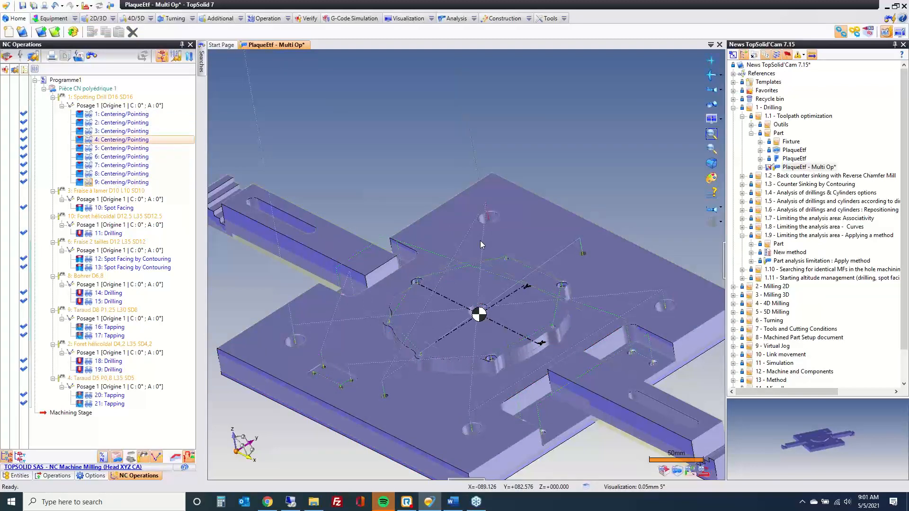
Optimize the nine Centering/Pointing operations as similar operations and display the toolpath of the resulting group.
{"action": "left_click", "coordinate": [118, 114]}
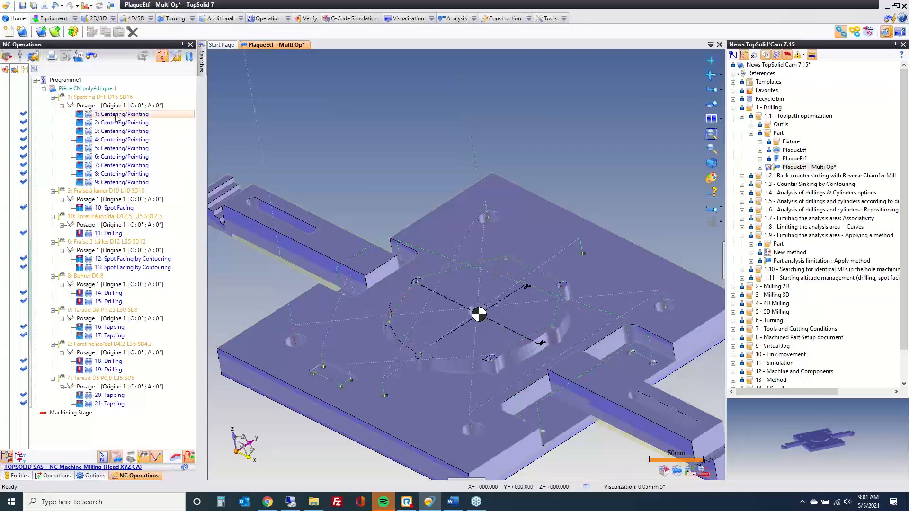
{"action": "left_click", "coordinate": [124, 182], "text": "shift"}
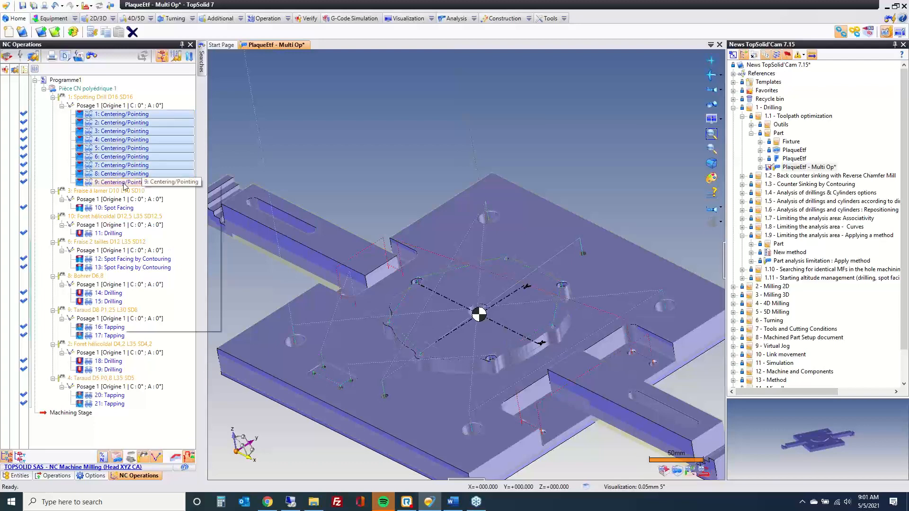
{"action": "right_click", "coordinate": [124, 186]}
{"action": "mouse_move", "coordinate": [178, 240]}
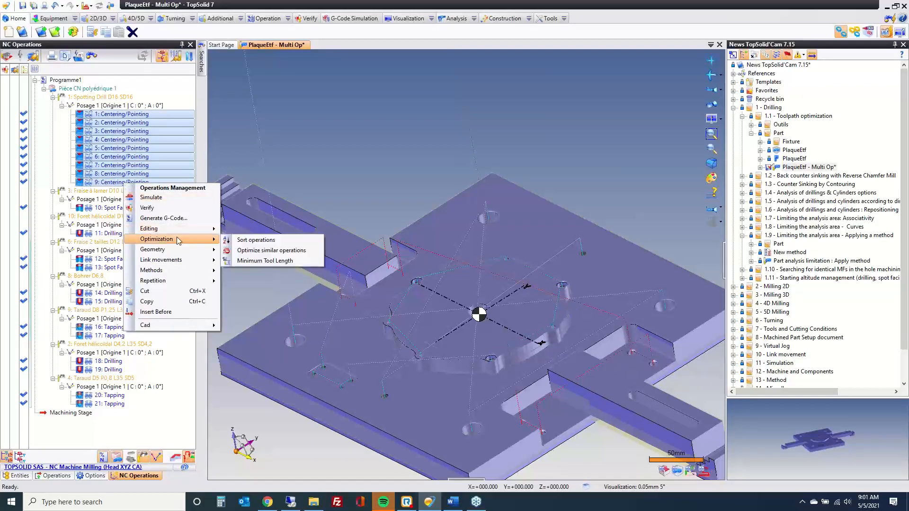
{"action": "left_click", "coordinate": [268, 252]}
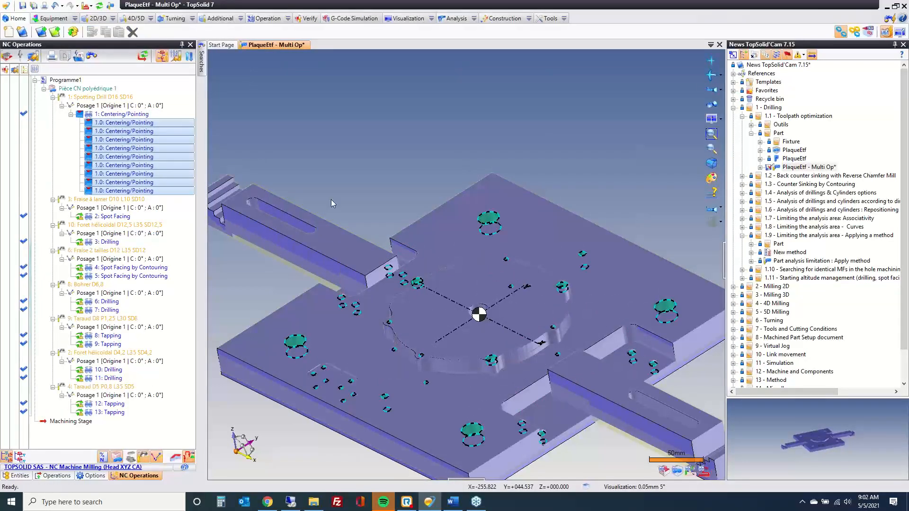
{"action": "left_click", "coordinate": [71, 115]}
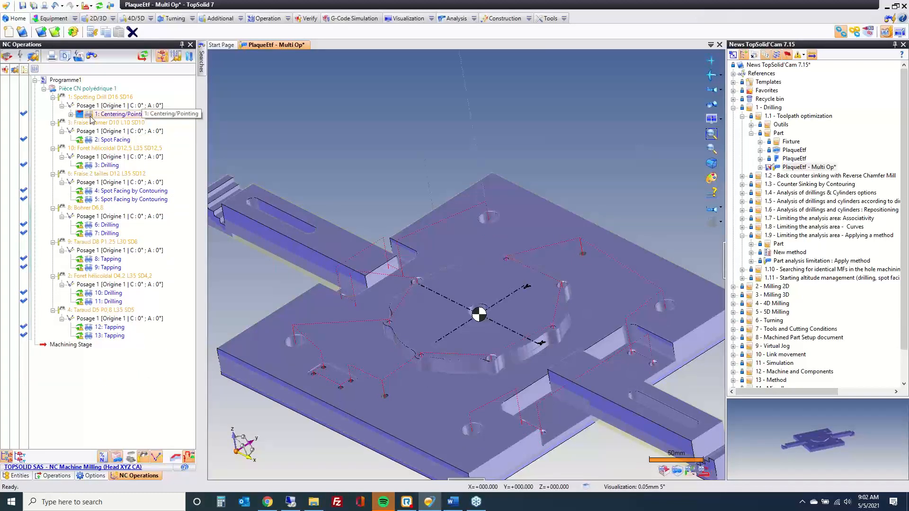
{"action": "left_click", "coordinate": [91, 115]}
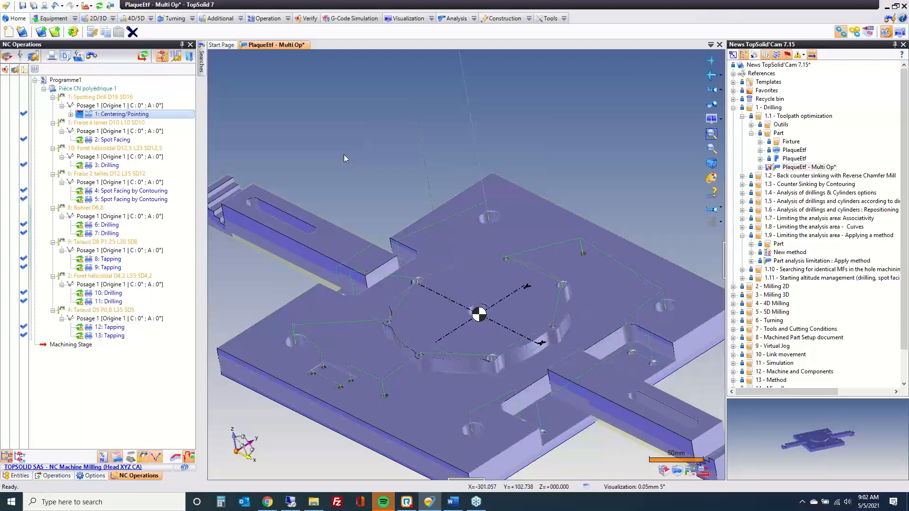
Remove sub-operation 1.8 Centering/Pointing from the optimized group.
{"action": "left_click", "coordinate": [71, 115]}
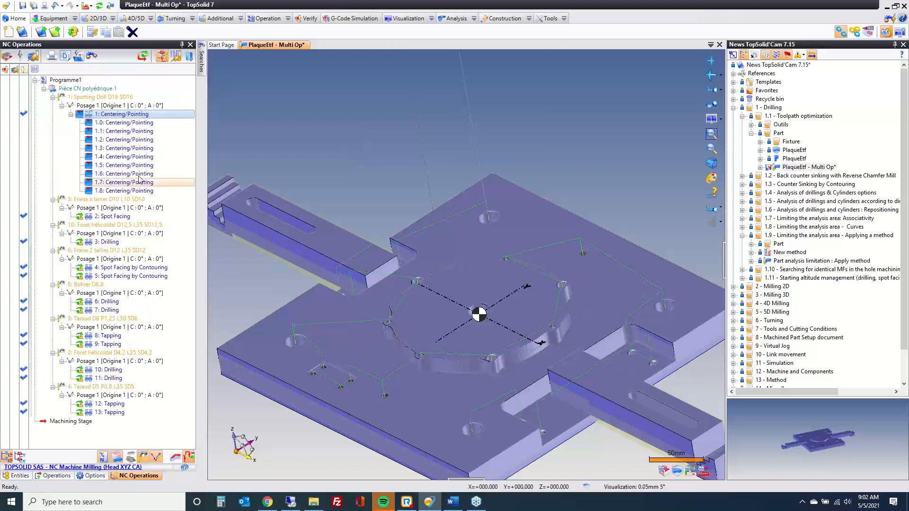
{"action": "right_click", "coordinate": [127, 190]}
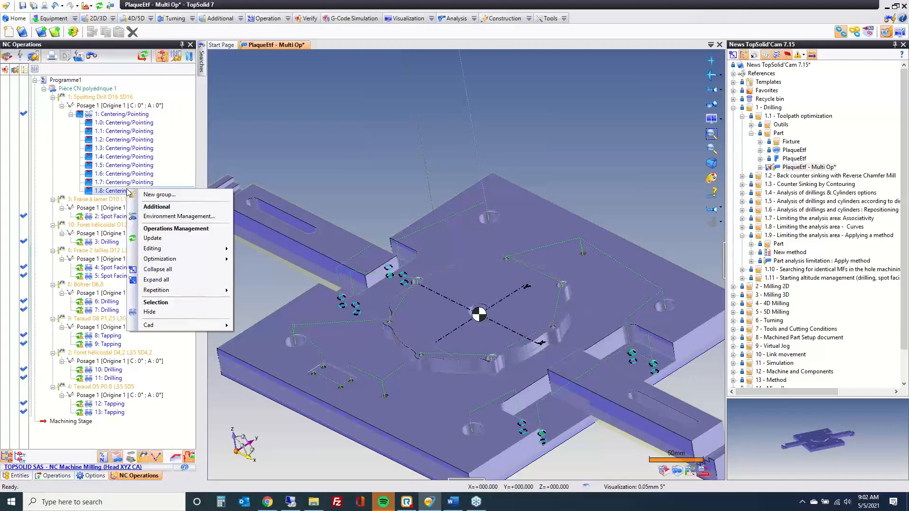
{"action": "mouse_move", "coordinate": [166, 259]}
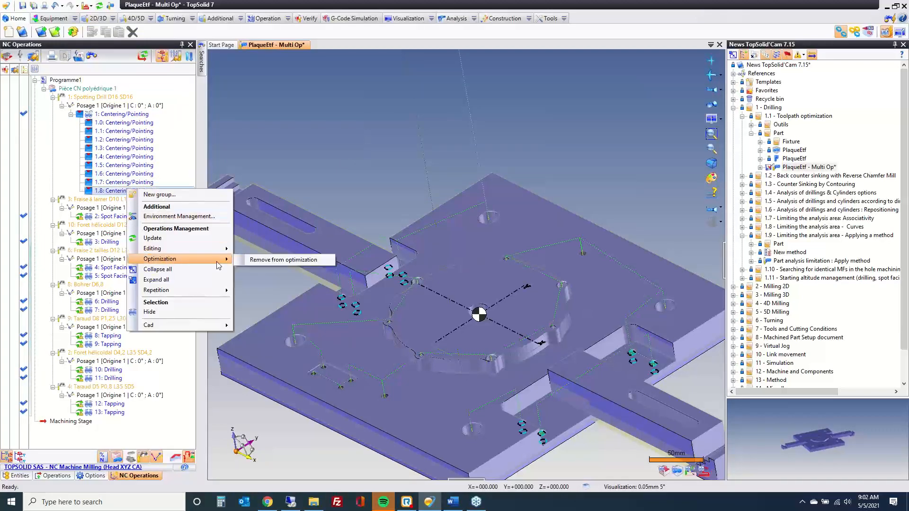
{"action": "left_click", "coordinate": [264, 260]}
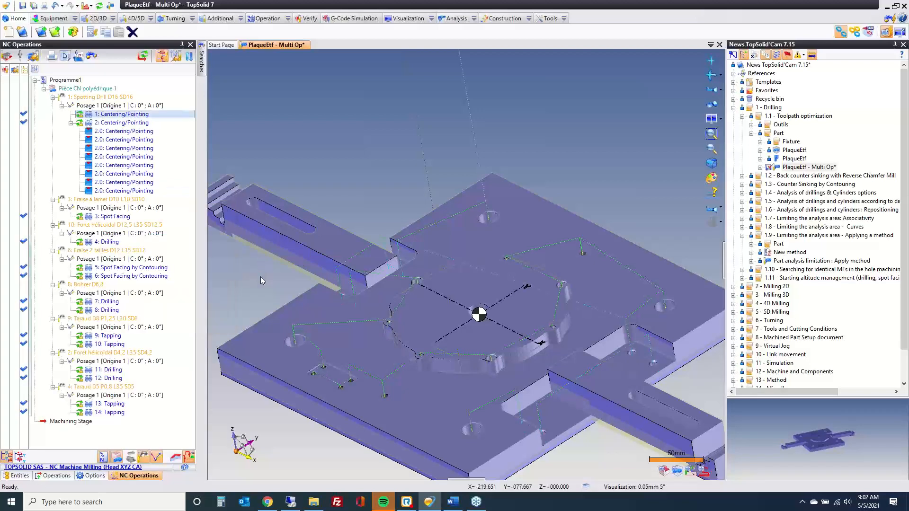
{"action": "right_click", "coordinate": [116, 123]}
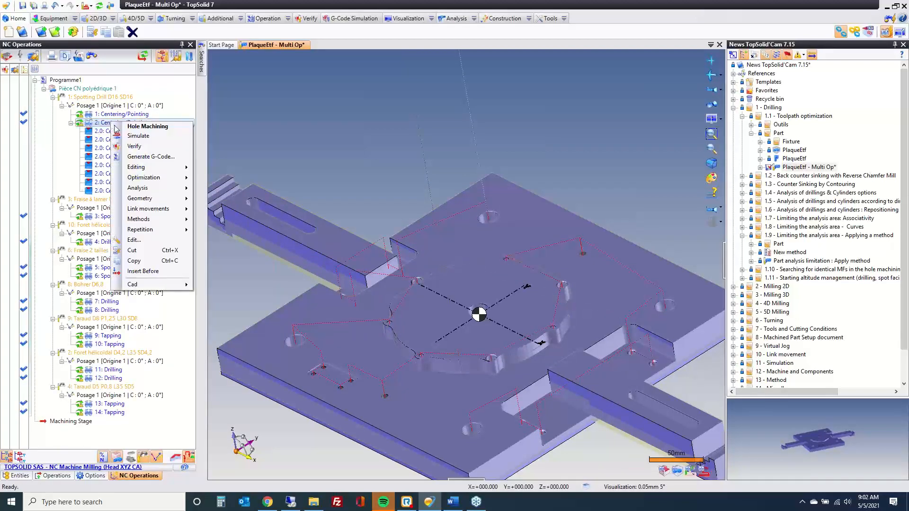
{"action": "mouse_move", "coordinate": [153, 178]}
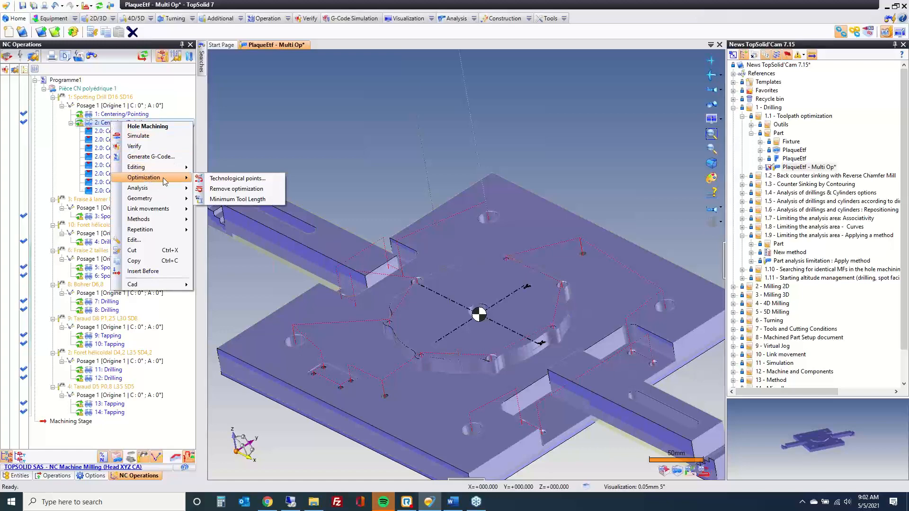
{"action": "left_click", "coordinate": [236, 191]}
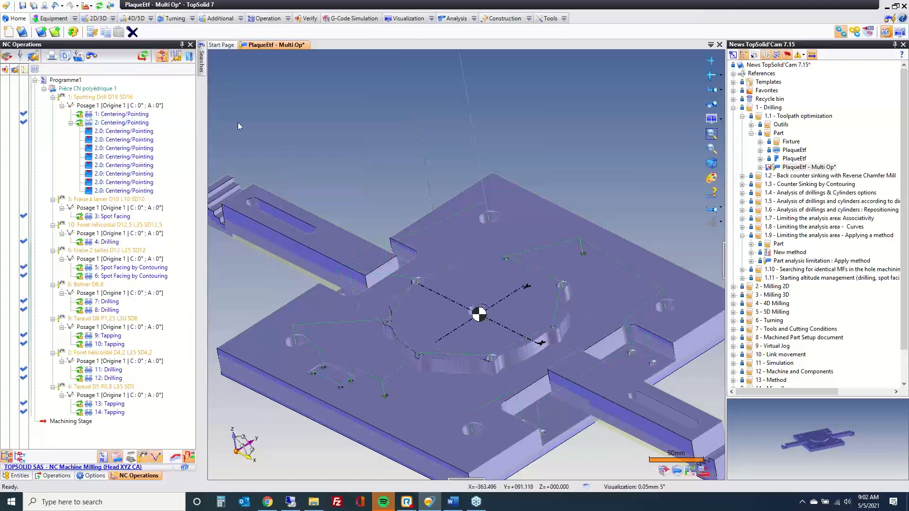
Add the separate Centering/Pointing operation 1 back into the optimized group.
{"action": "right_click", "coordinate": [121, 118]}
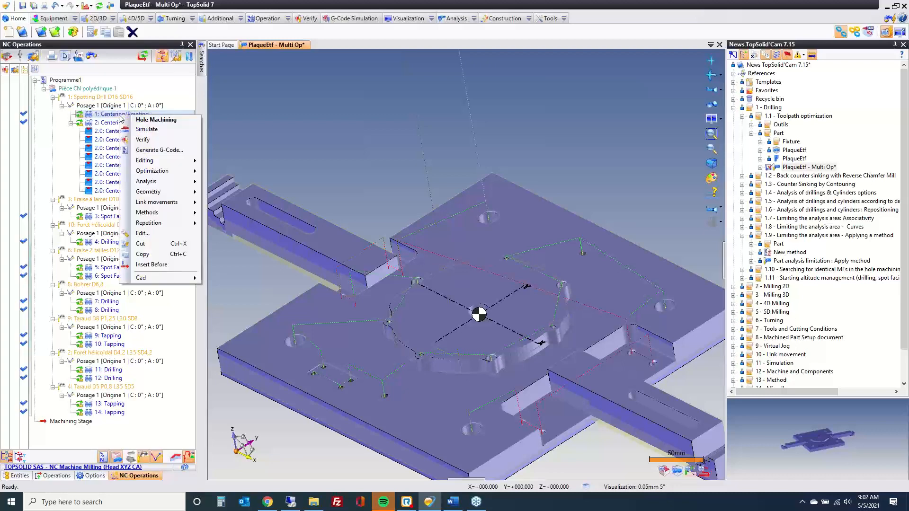
{"action": "mouse_move", "coordinate": [160, 175]}
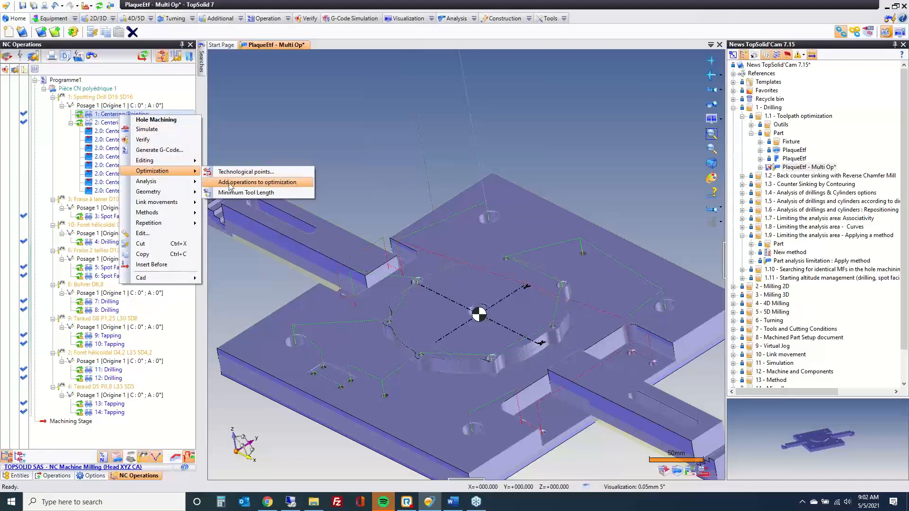
{"action": "left_click", "coordinate": [251, 183]}
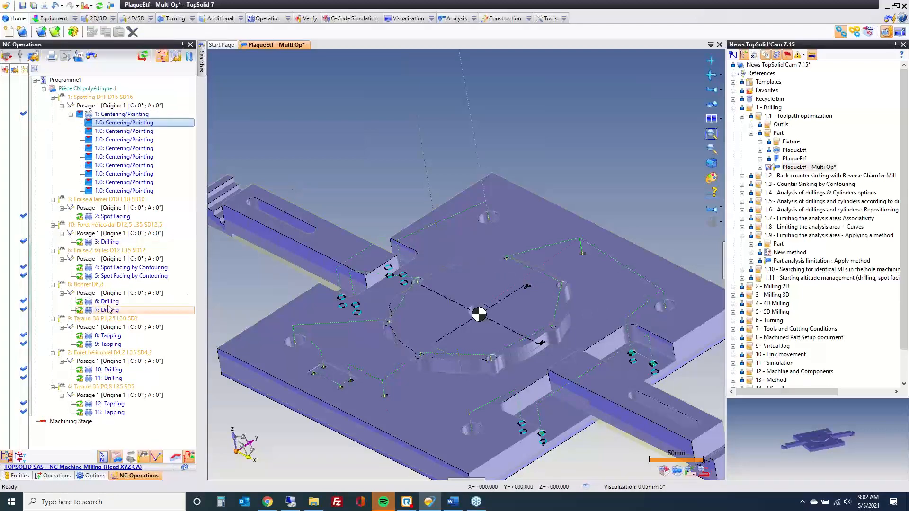
Examine which holes the Spot Facing by Contouring operations and the D8 Tapping operations machine.
{"action": "left_click", "coordinate": [128, 268]}
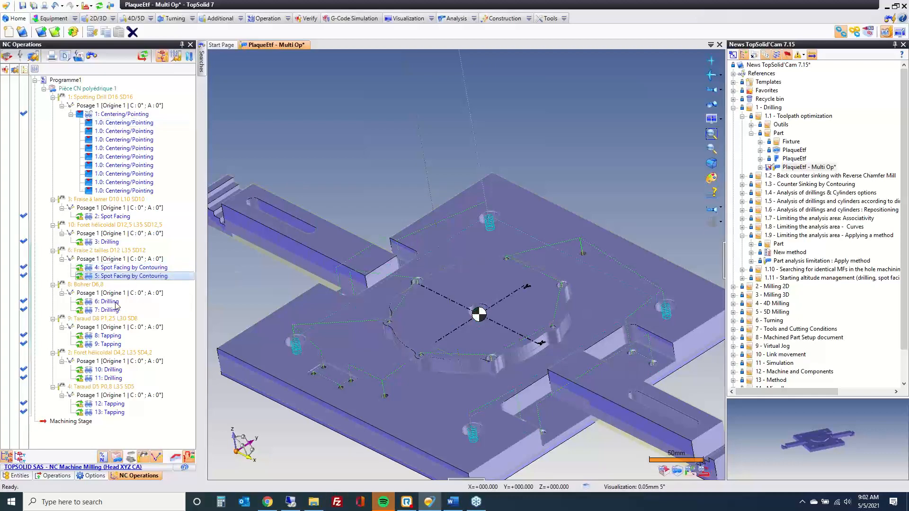
{"action": "left_click", "coordinate": [108, 336]}
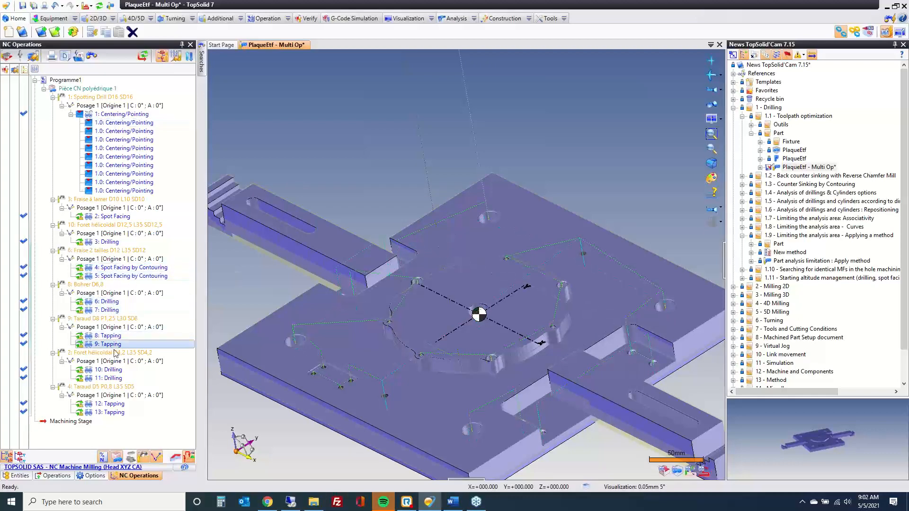
{"action": "left_click", "coordinate": [113, 347]}
{"action": "left_click", "coordinate": [369, 160]}
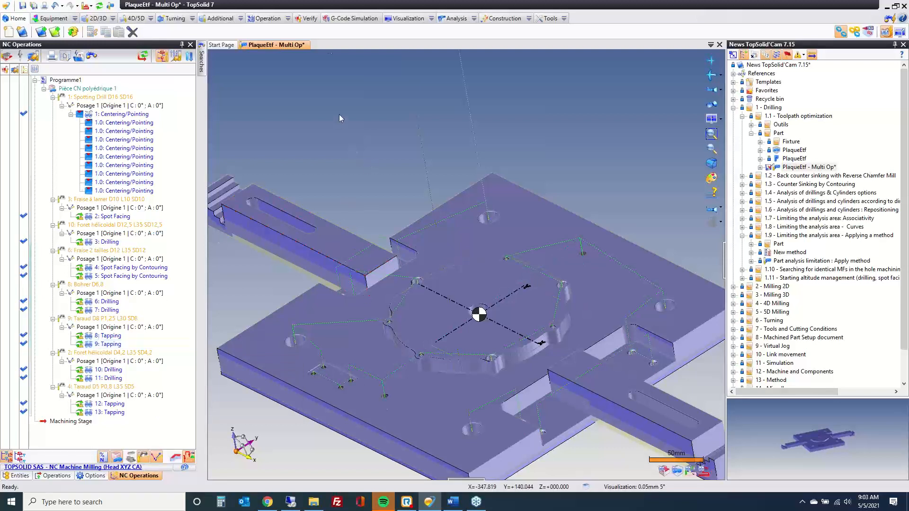
Close the PlaqueEtf - Multi Op document without saving its changes and collapse the 1.9 and 1.1 project folders.
{"action": "middle_click", "coordinate": [268, 46]}
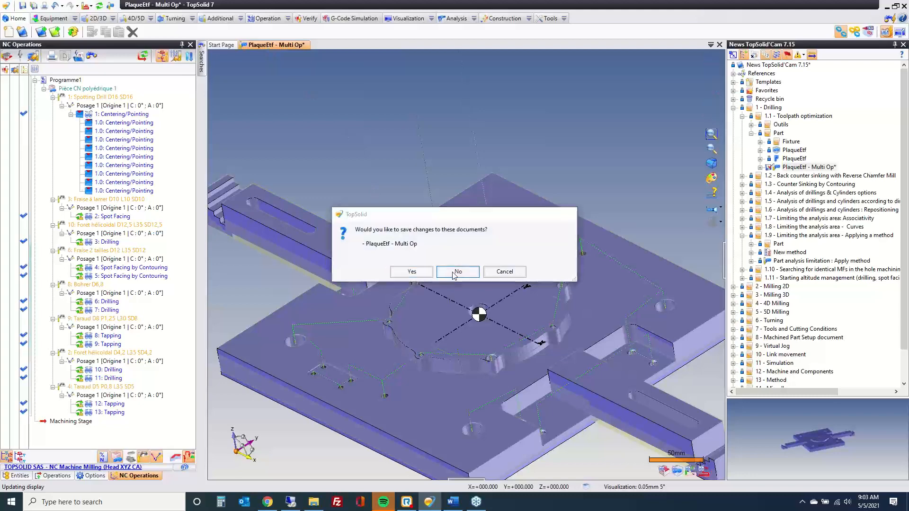
{"action": "left_click", "coordinate": [468, 270]}
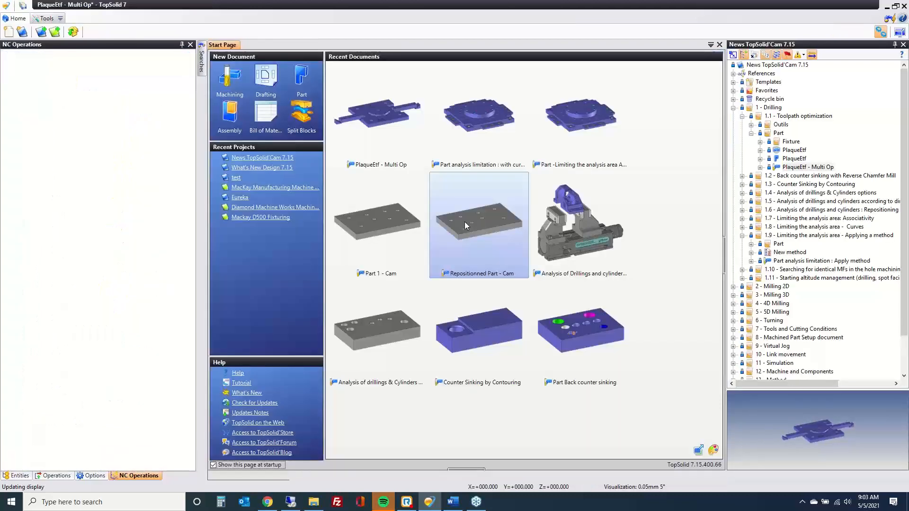
{"action": "left_click", "coordinate": [742, 236]}
{"action": "left_click", "coordinate": [742, 116]}
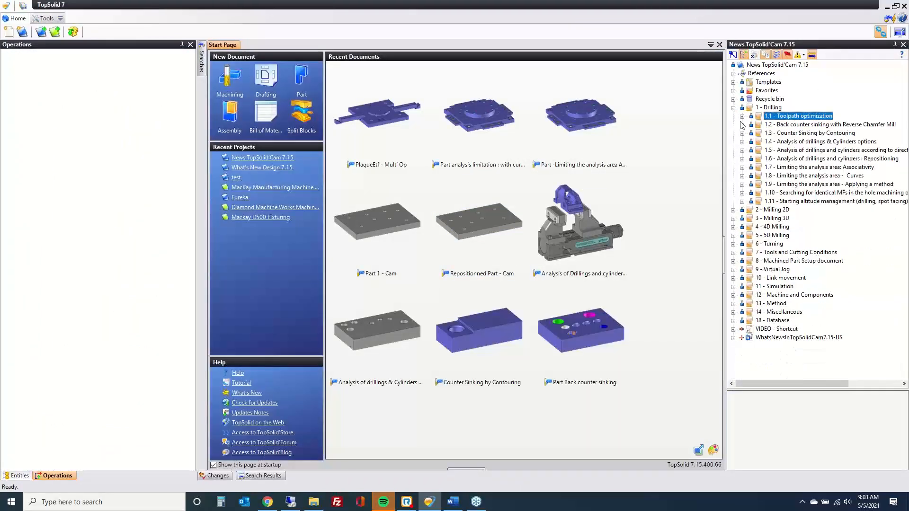
Open the Part Back counter sinking machining document from folder 1.2 - Back counter sinking with Reverse Chamfer Mill.
{"action": "left_click", "coordinate": [742, 126]}
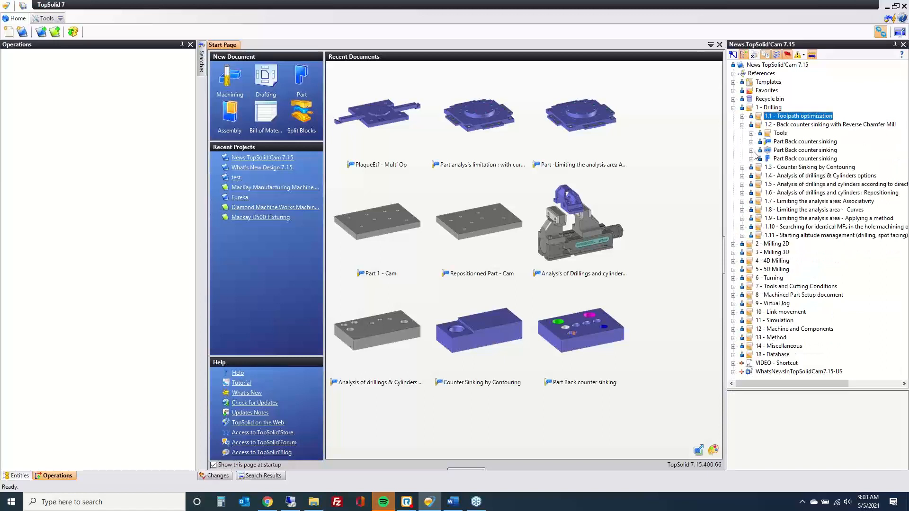
{"action": "left_click", "coordinate": [789, 143]}
{"action": "double_click", "coordinate": [790, 142]}
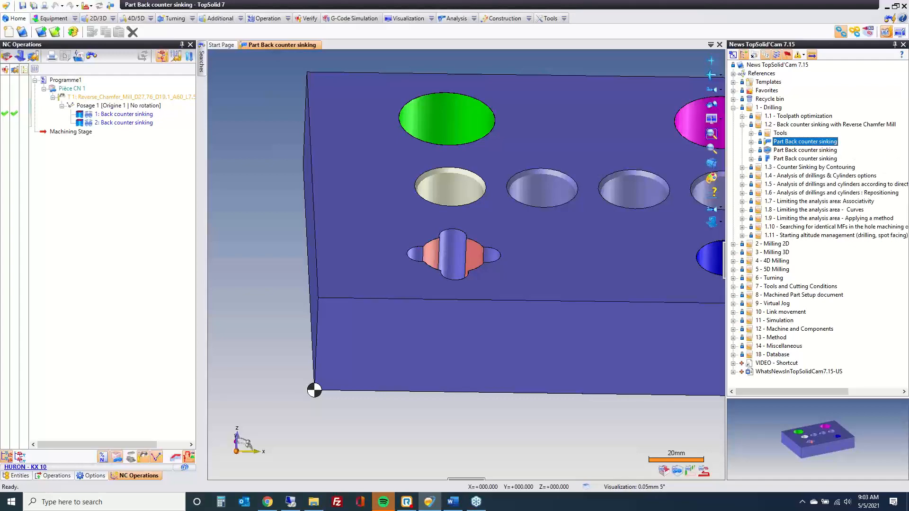
Switch to Word and consult the back countersinking section of WhatsNewsInTopSolidCam7.15-US.docx.
{"action": "left_click", "coordinate": [453, 502]}
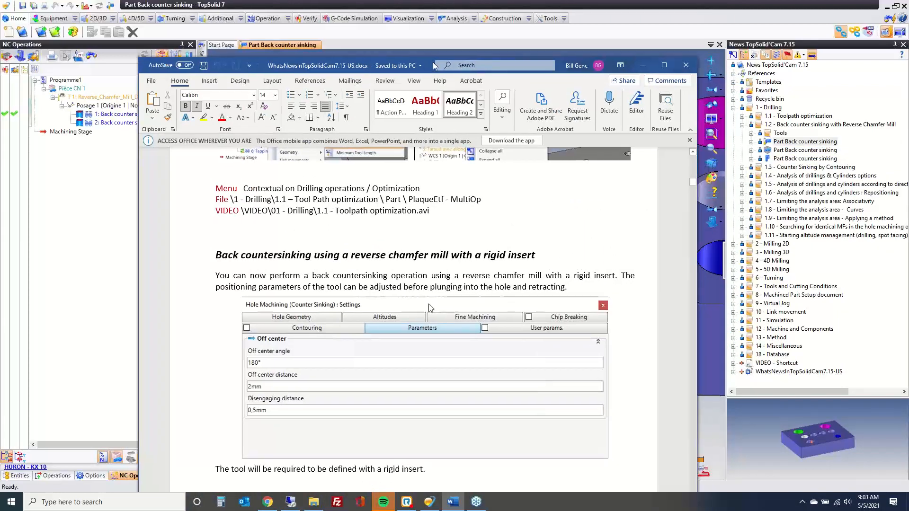
Read the rest of the back countersinking section, covering the Off center settings and the rigid insert tool definition.
{"action": "scroll", "coordinate": [433, 294], "scroll_direction": "down", "scroll_amount": 1}
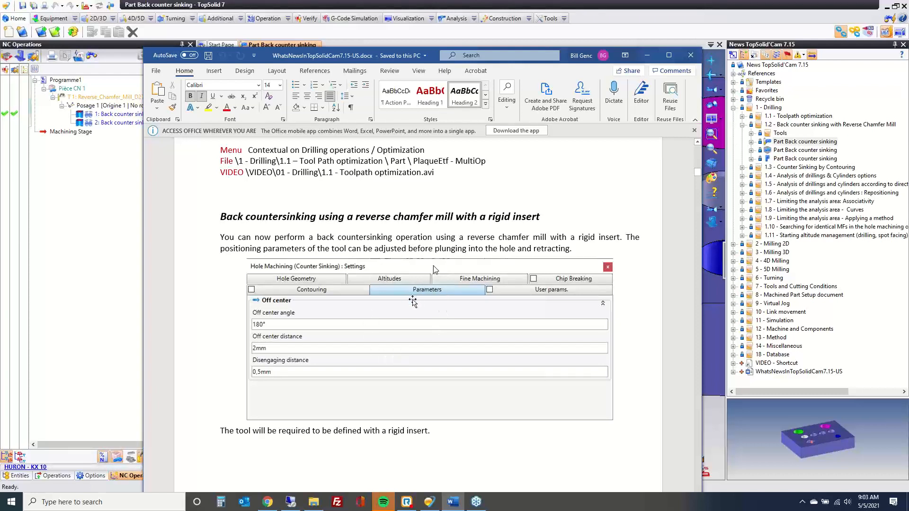
{"action": "scroll", "coordinate": [331, 345], "scroll_direction": "down", "scroll_amount": 3}
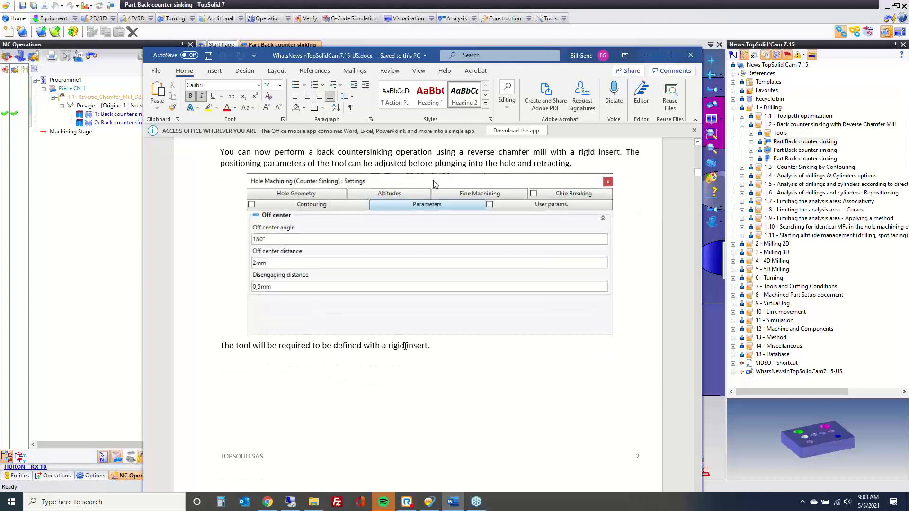
{"action": "scroll", "coordinate": [476, 347], "scroll_direction": "down", "scroll_amount": 10}
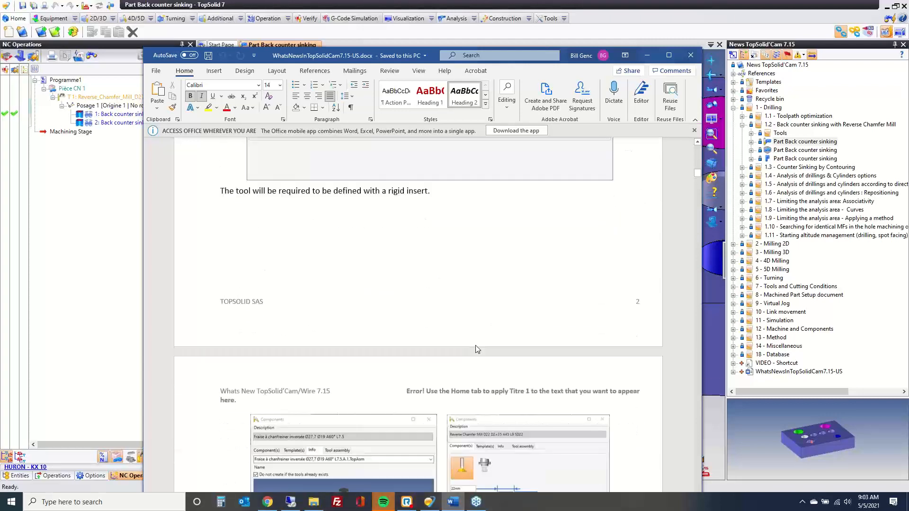
{"action": "scroll", "coordinate": [455, 322], "scroll_direction": "down", "scroll_amount": 1}
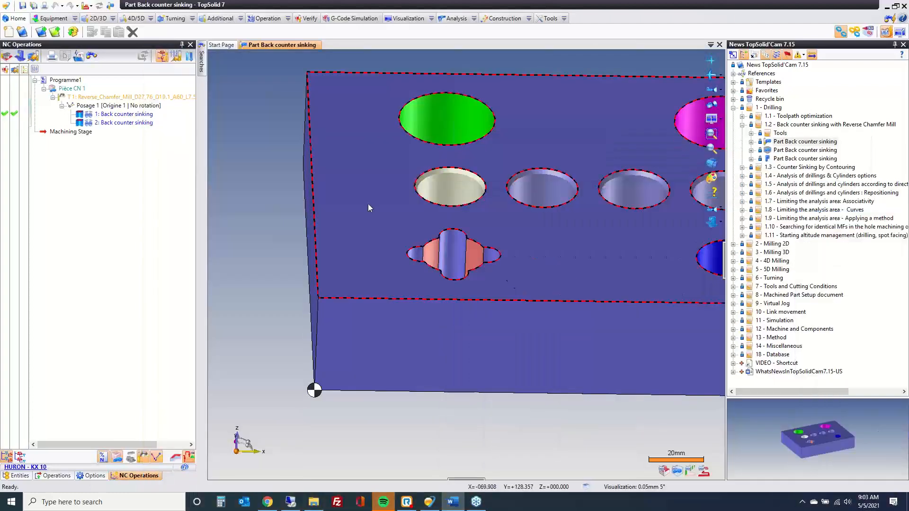
Inspect the back machining and Off center parameters of the first Back counter sinking operation, leaving its settings without changes.
{"action": "middle_click_drag", "start_coordinate": [369, 202], "coordinate": [298, 273]}
{"action": "left_click", "coordinate": [117, 115]}
{"action": "double_click", "coordinate": [117, 115]}
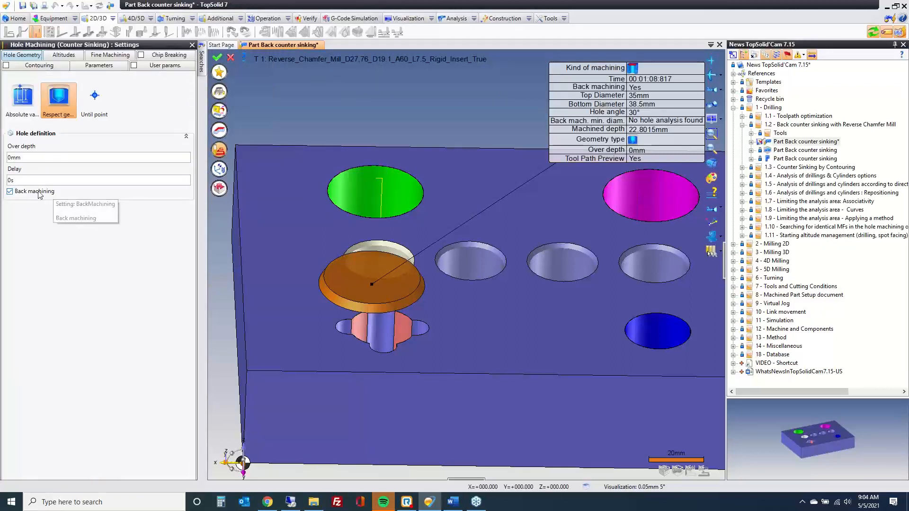
{"action": "left_click", "coordinate": [118, 67]}
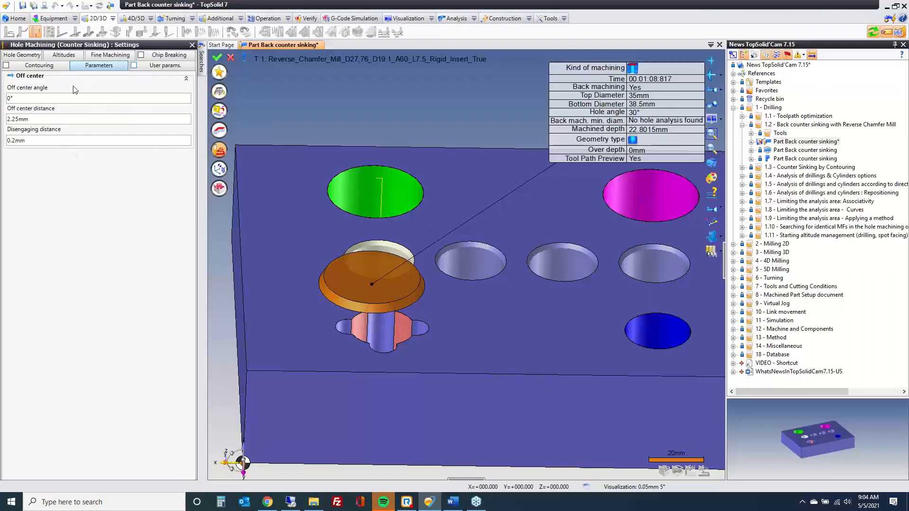
{"action": "left_click", "coordinate": [231, 59]}
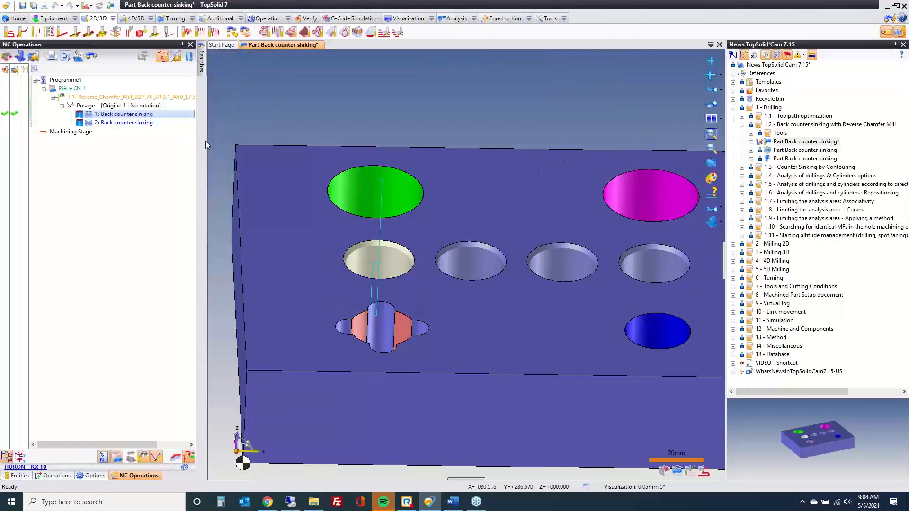
Simulate the first Back counter sinking operation and view the reverse chamfer mill's motion from the side of the part.
{"action": "double_click", "coordinate": [78, 115]}
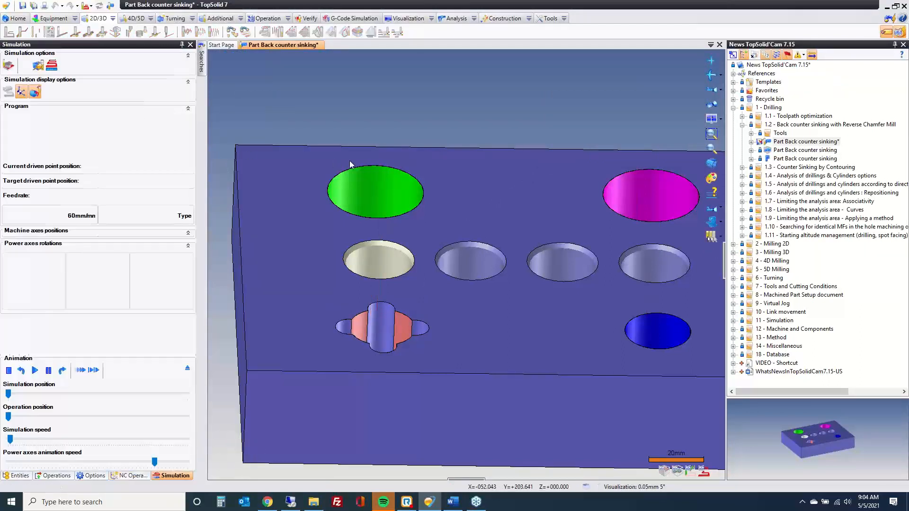
{"action": "scroll", "coordinate": [372, 181], "scroll_direction": "down", "scroll_amount": 5}
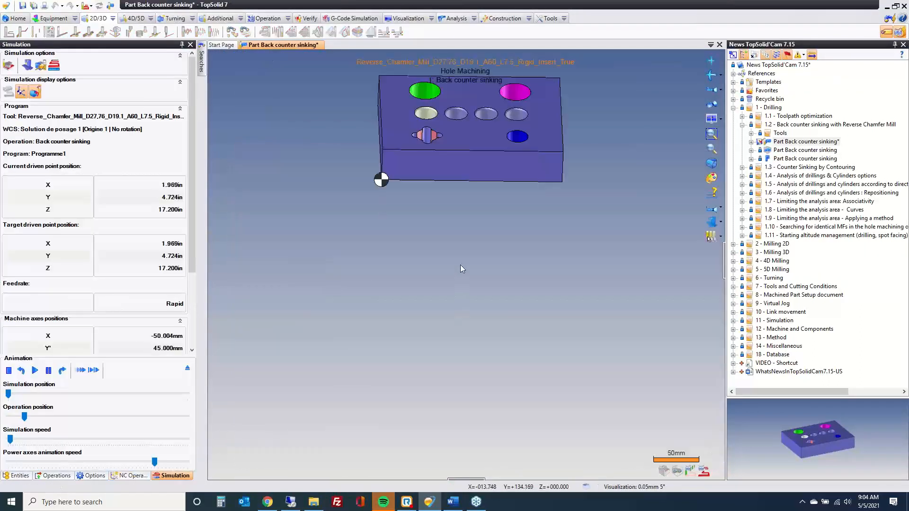
{"action": "middle_click_drag", "start_coordinate": [460, 265], "coordinate": [431, 250]}
{"action": "scroll", "coordinate": [427, 220], "scroll_direction": "up", "scroll_amount": 3}
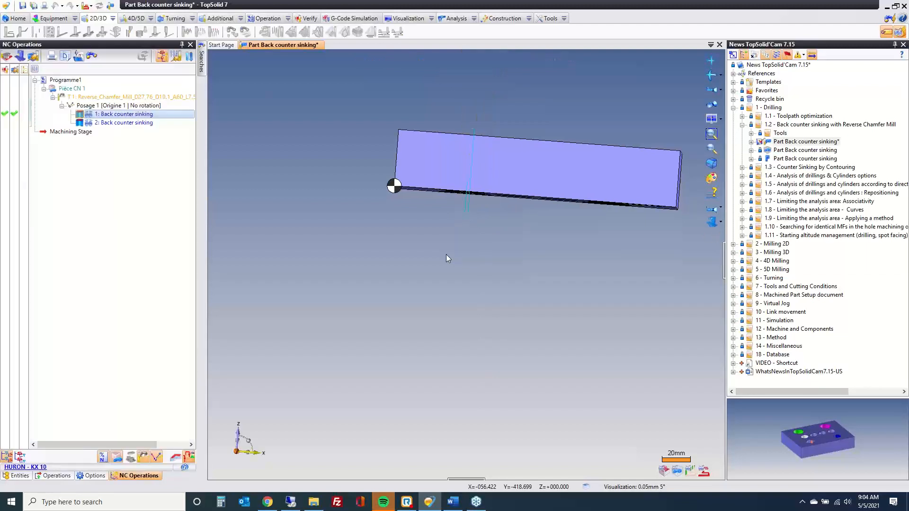
{"action": "key", "text": "Escape"}
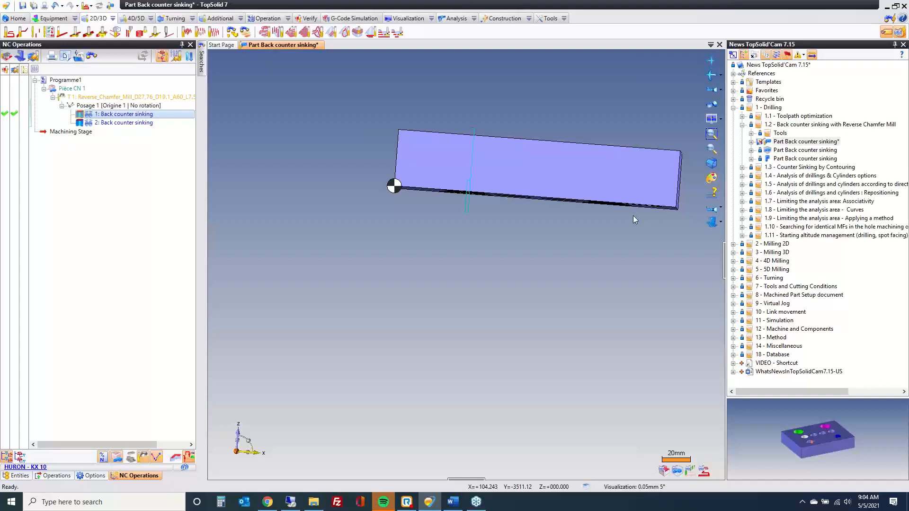
Close the Part Back counter sinking document without saving and open Counter Sinking by Contouring from folder 1.3 - Counter Sinking by Contouring.
{"action": "middle_click", "coordinate": [291, 47]}
{"action": "left_click", "coordinate": [456, 271]}
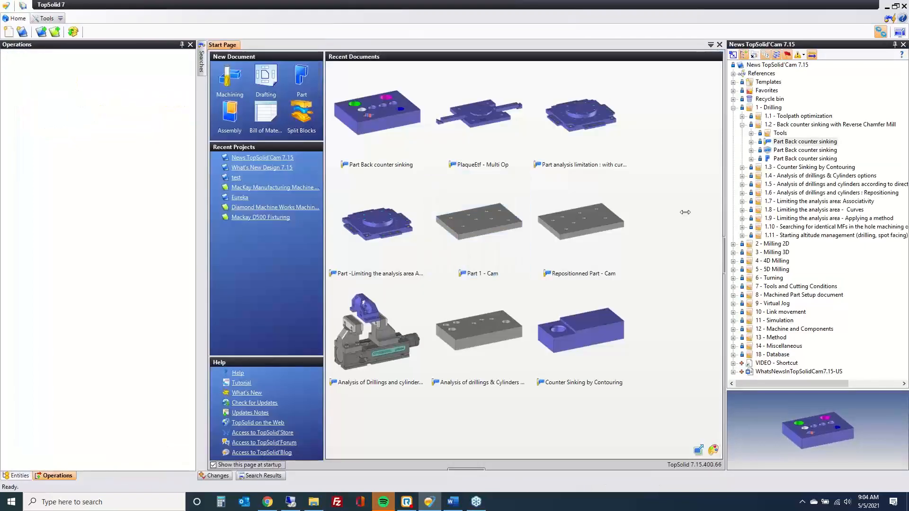
{"action": "left_click", "coordinate": [742, 125]}
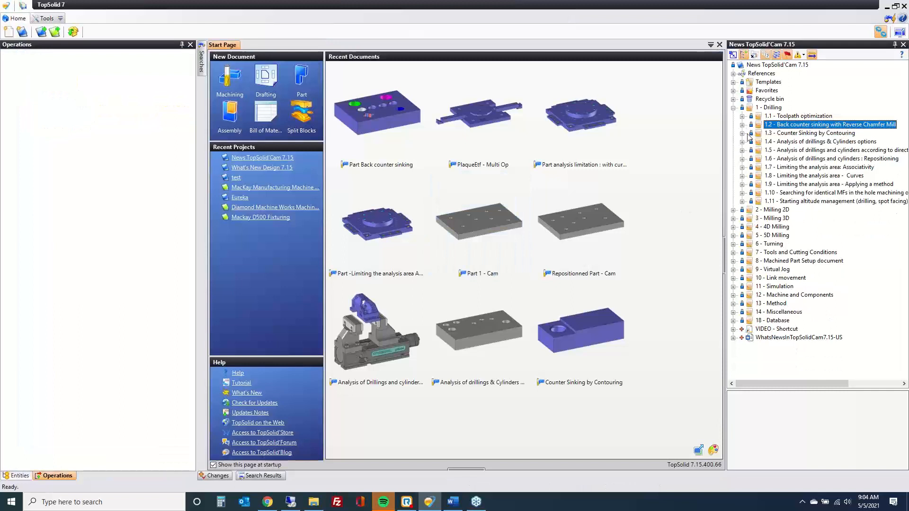
{"action": "left_click", "coordinate": [742, 133]}
{"action": "left_click", "coordinate": [788, 150]}
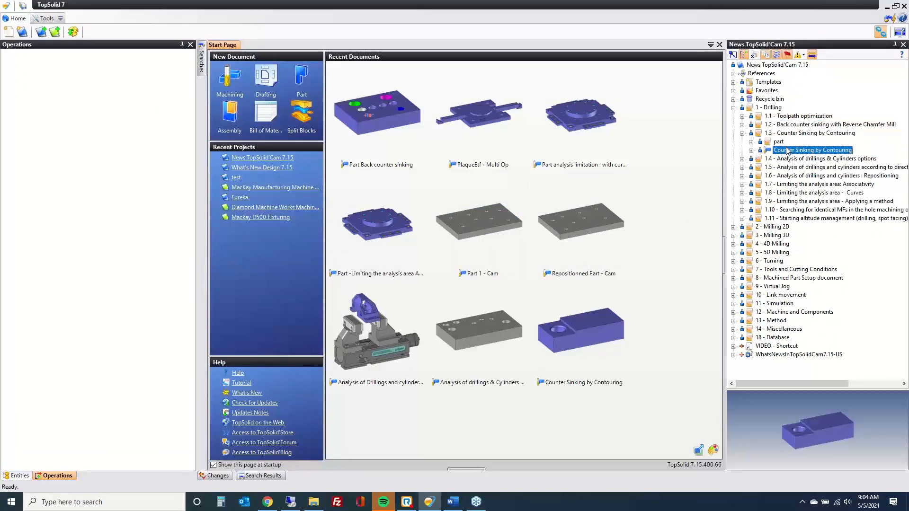
{"action": "double_click", "coordinate": [789, 150]}
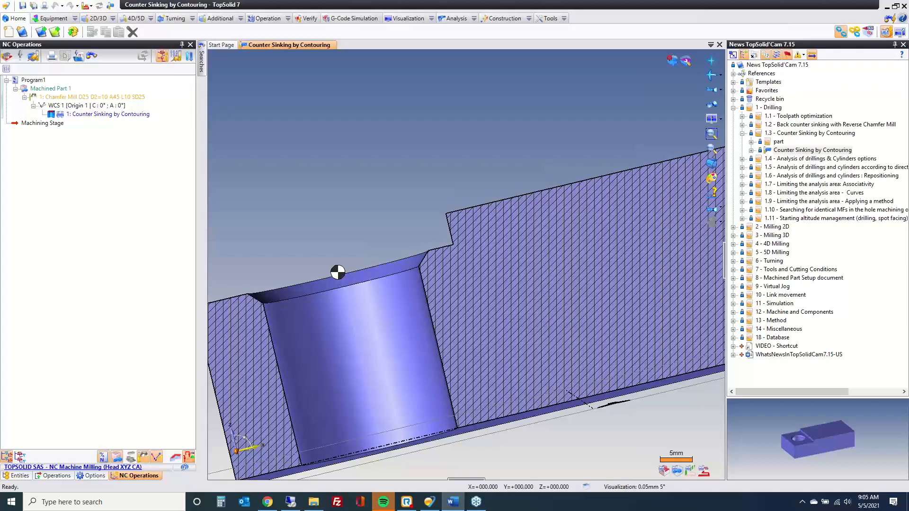
Delete the existing Counter Sinking by Contouring operation from WCS 1.
{"action": "left_click", "coordinate": [117, 116]}
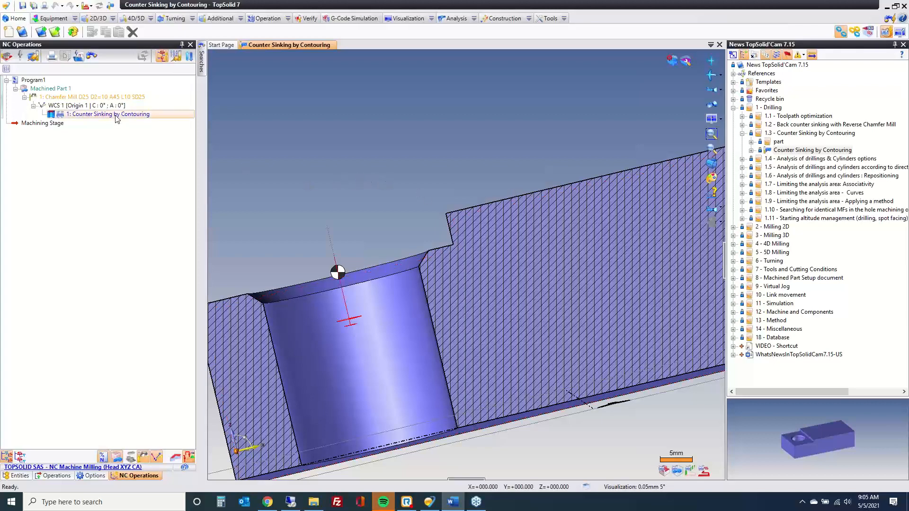
{"action": "key", "text": "Delete"}
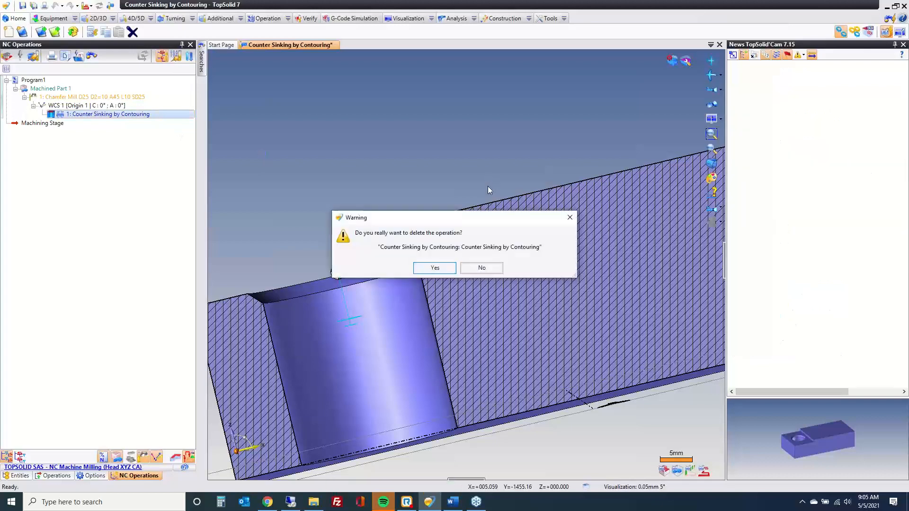
{"action": "left_click", "coordinate": [434, 268]}
Start a Hole Machining operation on the chamfer face of the sectioned hole, with Counter Sinking as the kind of machining.
{"action": "scroll", "coordinate": [372, 248], "scroll_direction": "down", "scroll_amount": 5}
{"action": "middle_click_drag", "start_coordinate": [372, 248], "coordinate": [427, 217]}
{"action": "scroll", "coordinate": [374, 230], "scroll_direction": "up", "scroll_amount": 3}
{"action": "scroll", "coordinate": [427, 218], "scroll_direction": "up", "scroll_amount": 4}
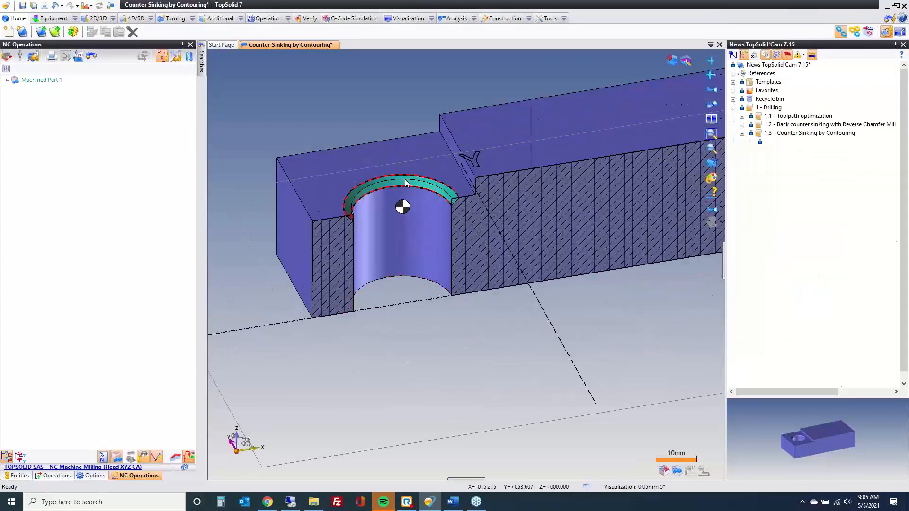
{"action": "right_click", "coordinate": [405, 180]}
{"action": "mouse_move", "coordinate": [451, 137]}
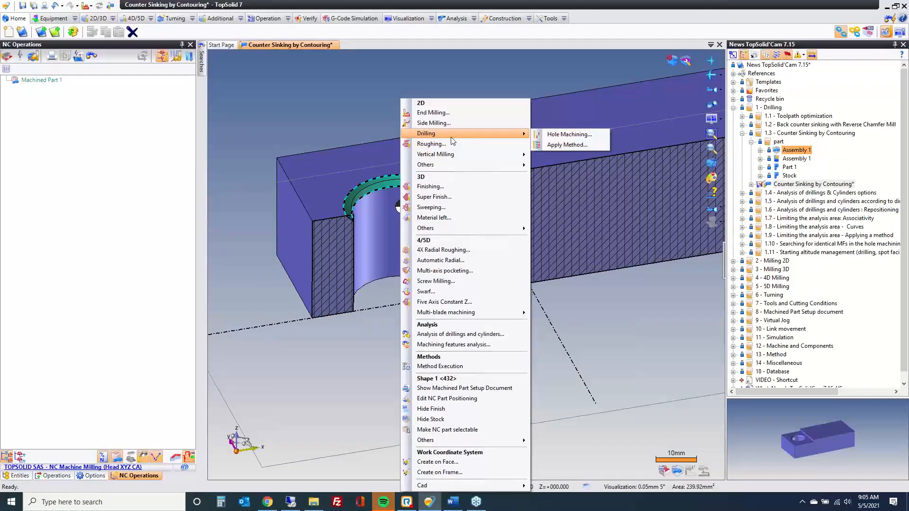
{"action": "left_click", "coordinate": [569, 135]}
{"action": "left_click", "coordinate": [666, 76]}
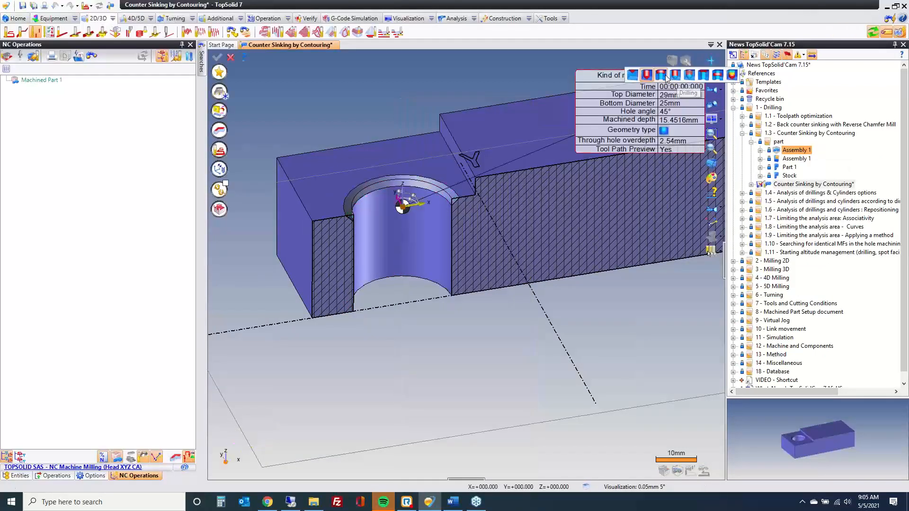
{"action": "left_click", "coordinate": [703, 75]}
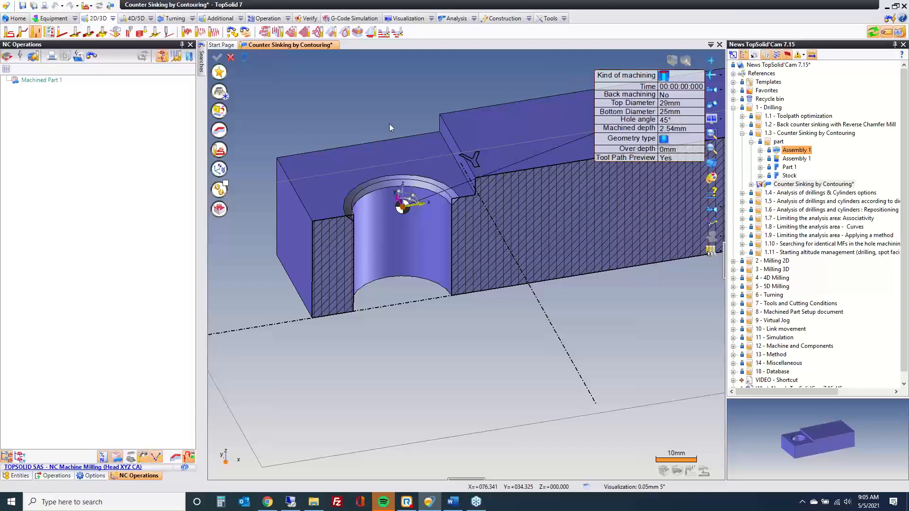
Assign the Chamfer Mill D25 D2=10 A45 L10 SD25 to the countersinking and enable Contouring in its settings.
{"action": "left_click", "coordinate": [223, 94]}
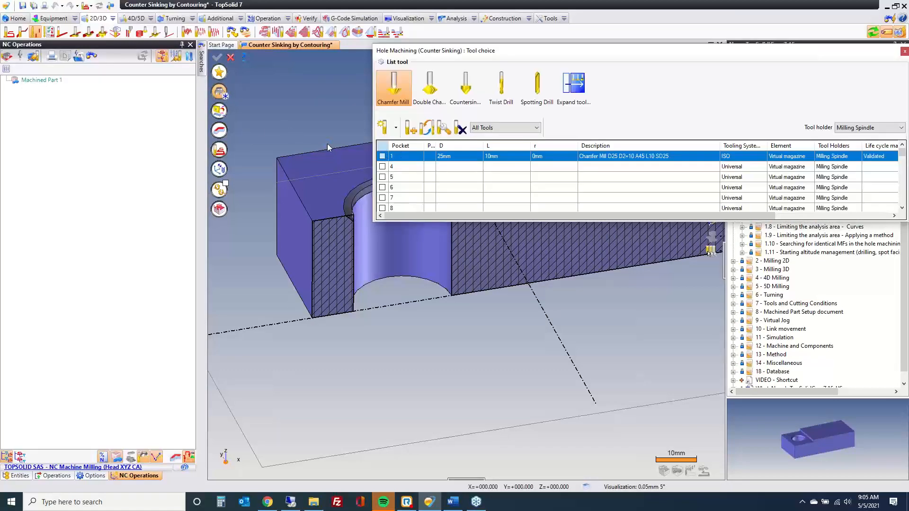
{"action": "left_click", "coordinate": [221, 150]}
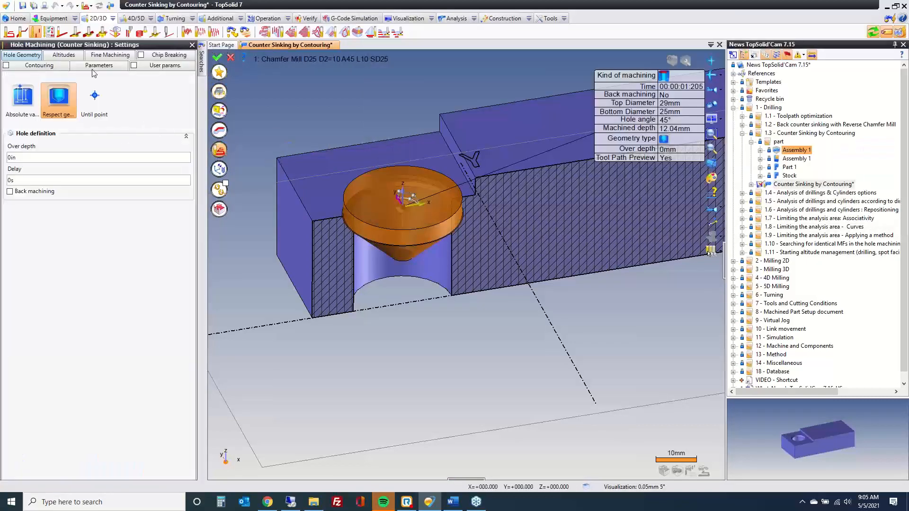
{"action": "left_click", "coordinate": [40, 66]}
{"action": "left_click", "coordinate": [6, 66]}
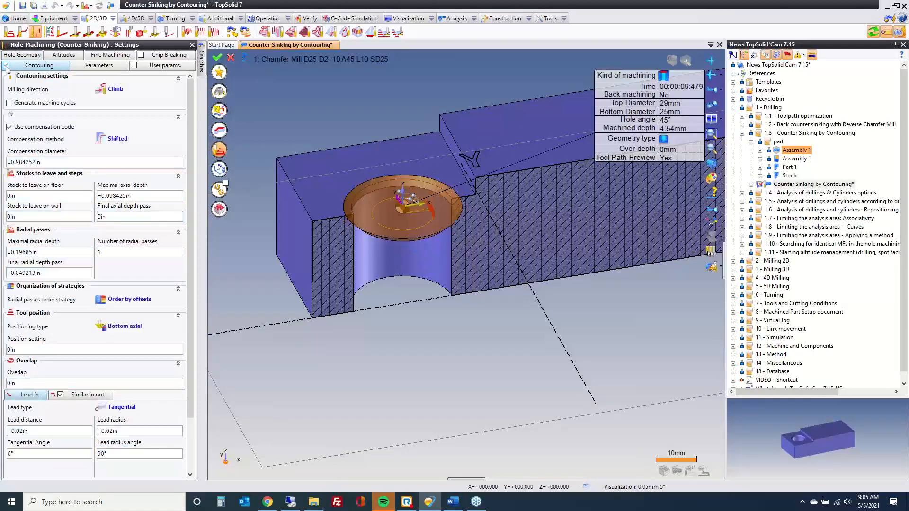
Set the contouring tool positioning type to Top axial, then validate the countersinking operation and check it in simulation.
{"action": "left_click", "coordinate": [116, 330]}
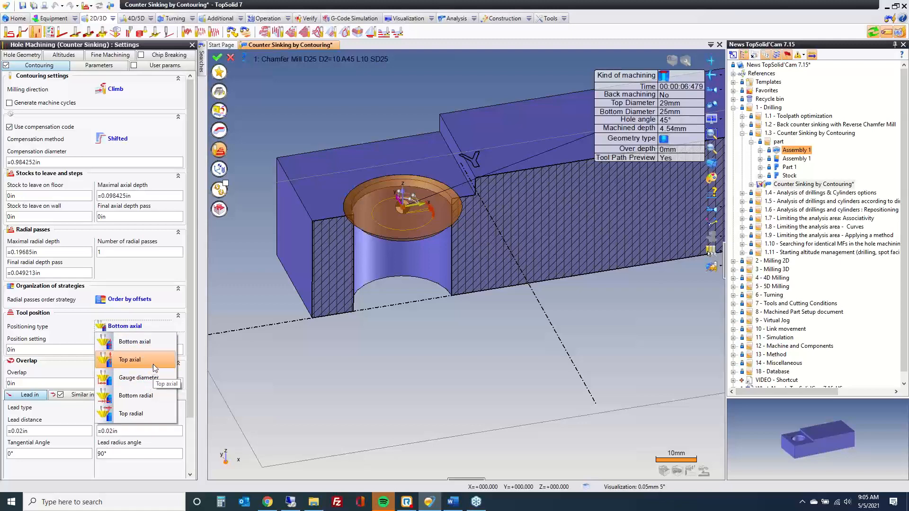
{"action": "left_click", "coordinate": [152, 365]}
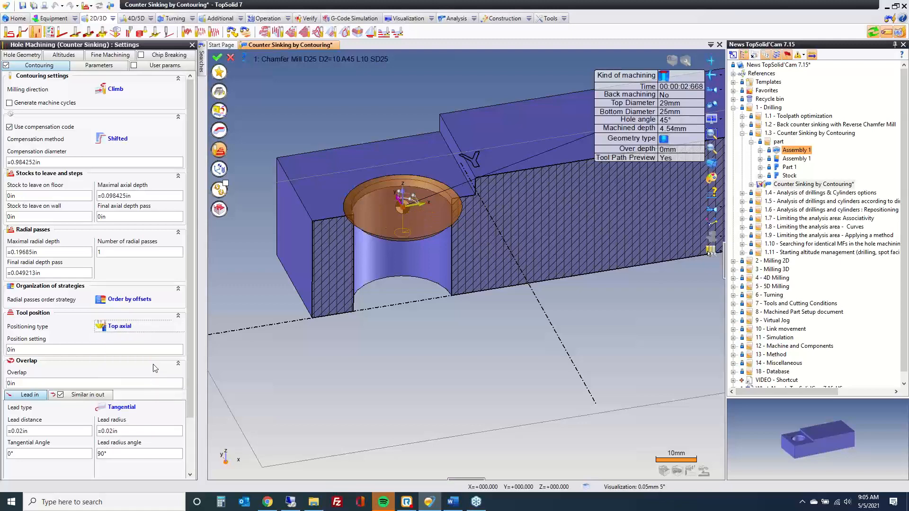
{"action": "left_click", "coordinate": [217, 57]}
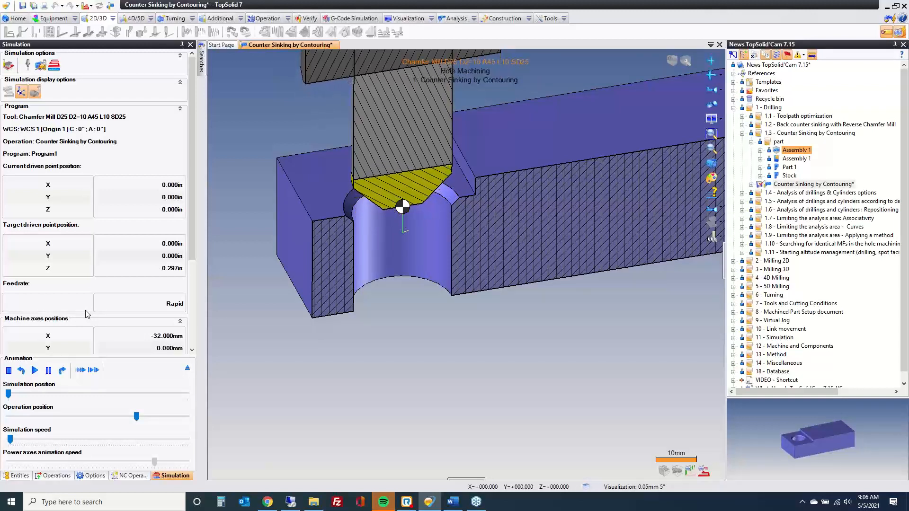
{"action": "key", "text": "Escape"}
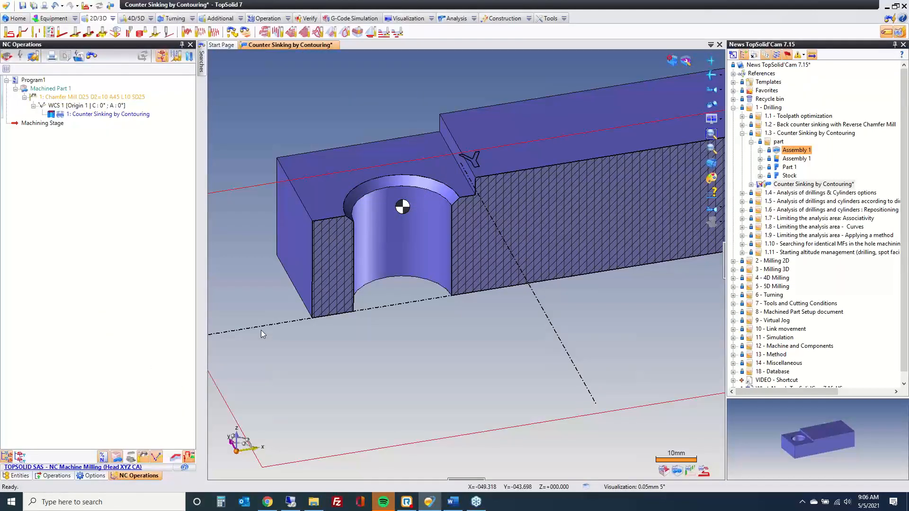
Close the Counter Sinking by Contouring document without saving and open Analysis of drillings & Cylinders options from folder 1.4.
{"action": "middle_click", "coordinate": [286, 47]}
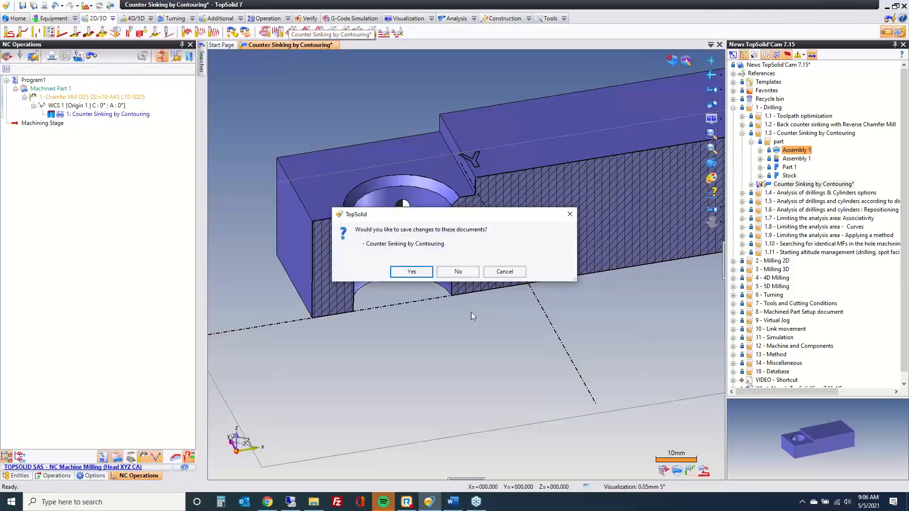
{"action": "left_click", "coordinate": [453, 271]}
{"action": "left_click", "coordinate": [742, 134]}
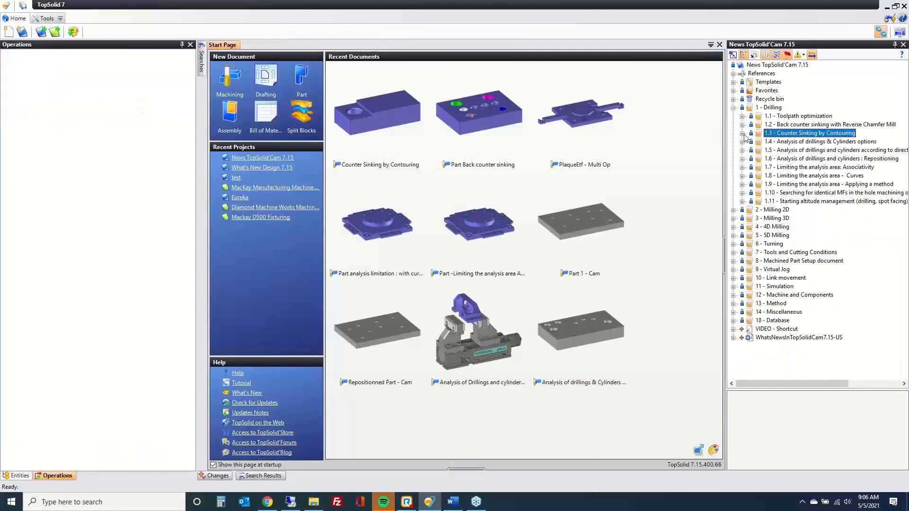
{"action": "left_click", "coordinate": [742, 142]}
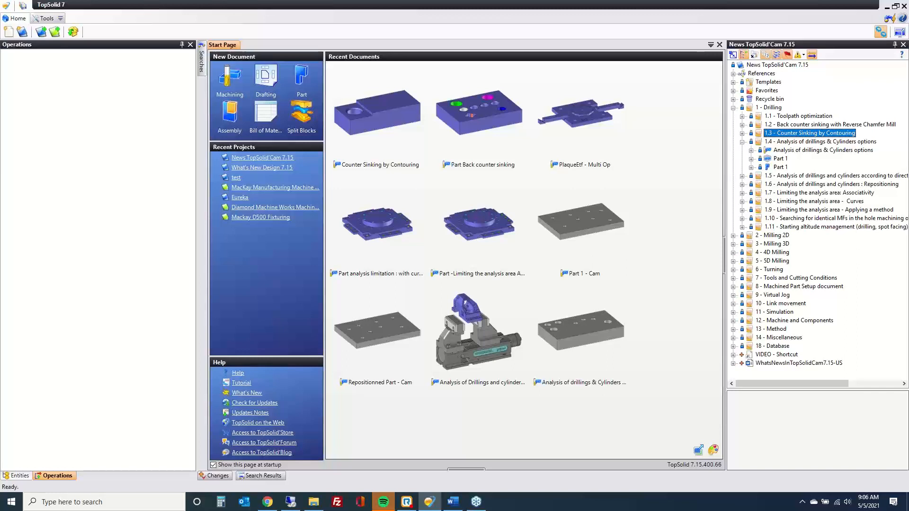
{"action": "double_click", "coordinate": [828, 150]}
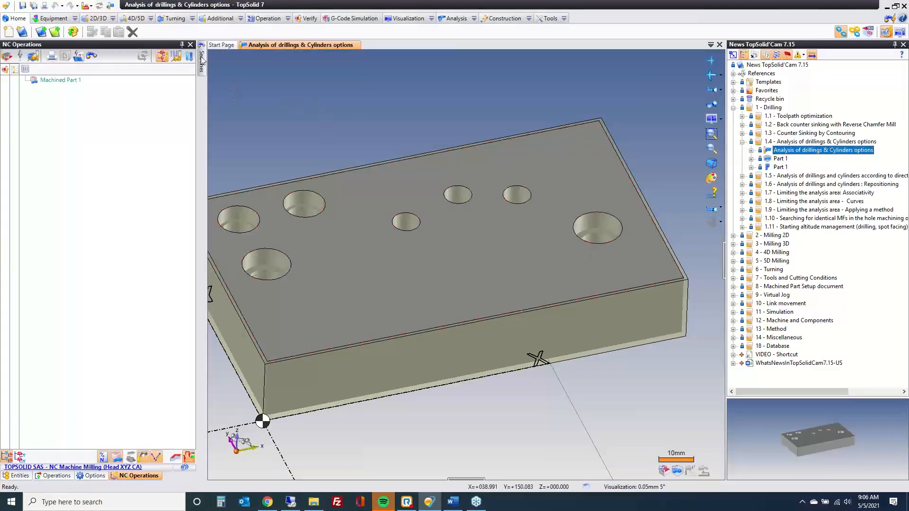
Run the analysis of drillings and cylinders on the part and enable Collapse tree view on start in its display options.
{"action": "left_click", "coordinate": [98, 19]}
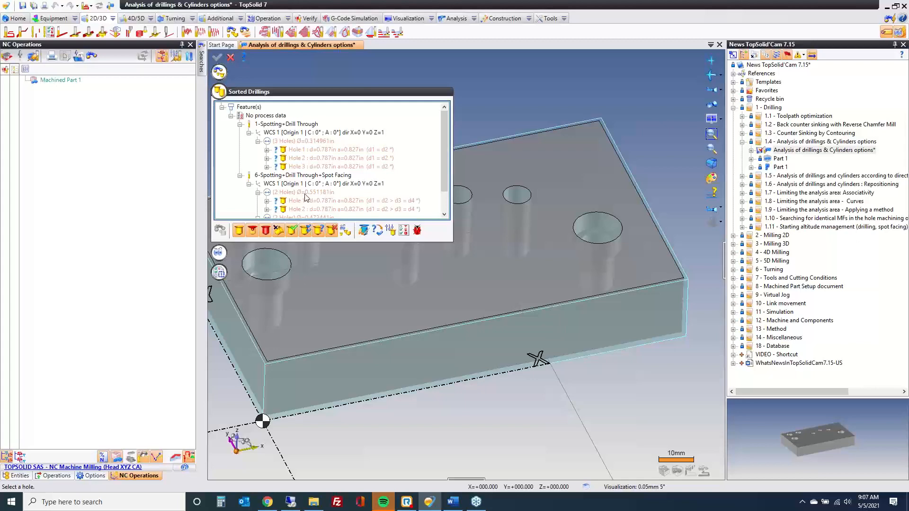
{"action": "left_click", "coordinate": [390, 231]}
{"action": "scroll", "coordinate": [190, 145], "scroll_direction": "down", "scroll_amount": 2}
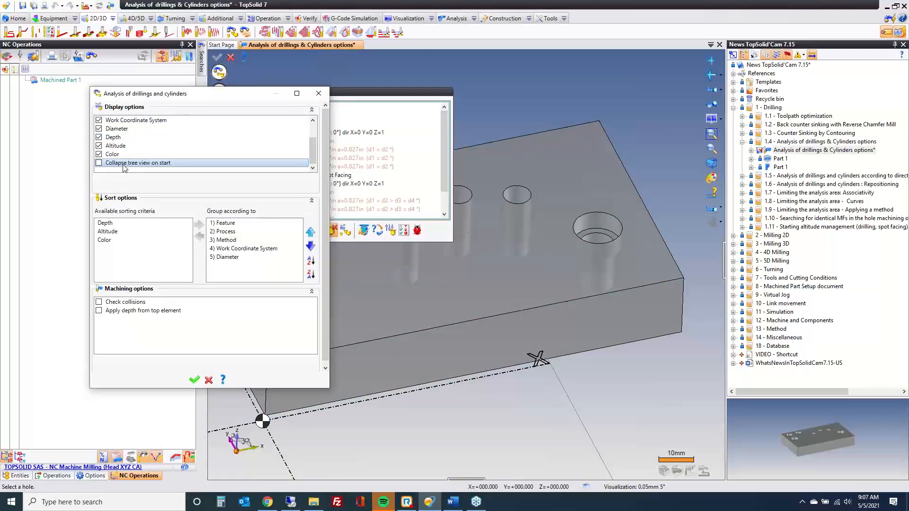
{"action": "left_click", "coordinate": [99, 163]}
{"action": "left_click", "coordinate": [194, 381]}
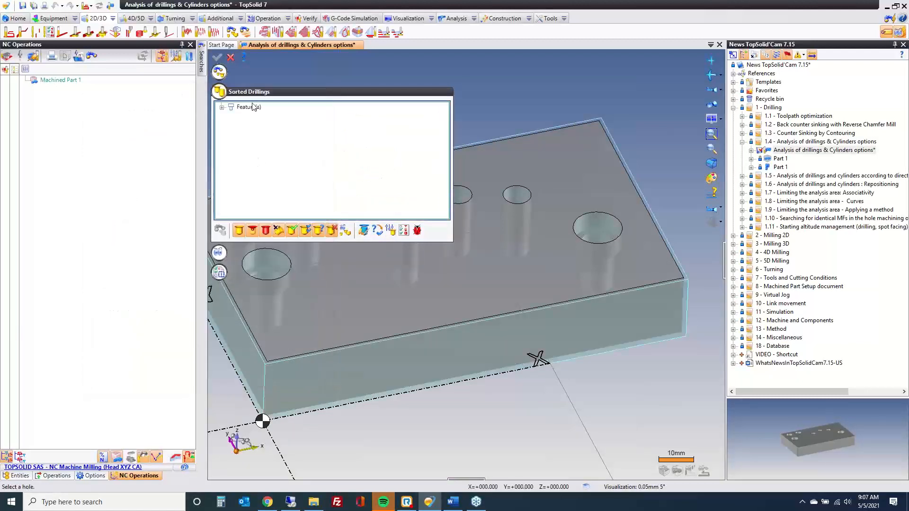
Expand the sorted drillings tree down to the individual holes of the 1-Spotting+Drill Through group under WCS 1.
{"action": "left_click", "coordinate": [231, 58]}
{"action": "left_click", "coordinate": [222, 107]}
{"action": "left_click", "coordinate": [231, 115]}
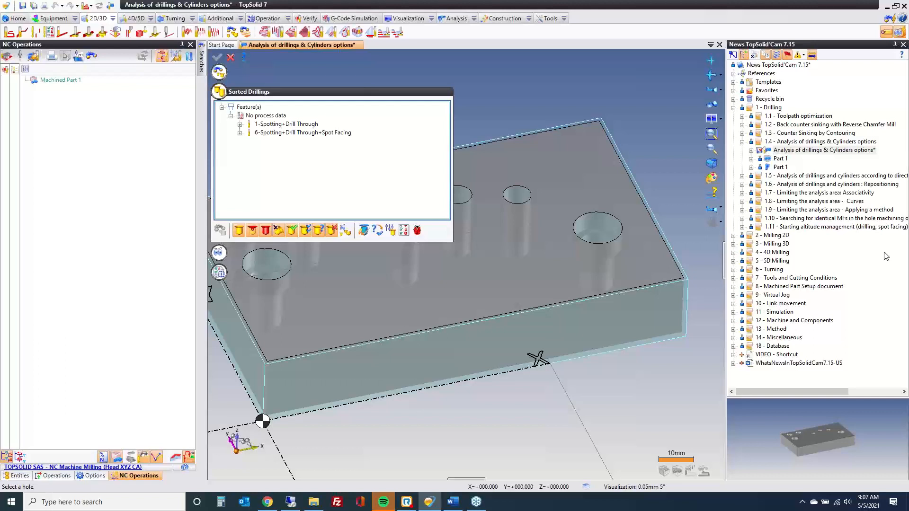
{"action": "left_click", "coordinate": [240, 124]}
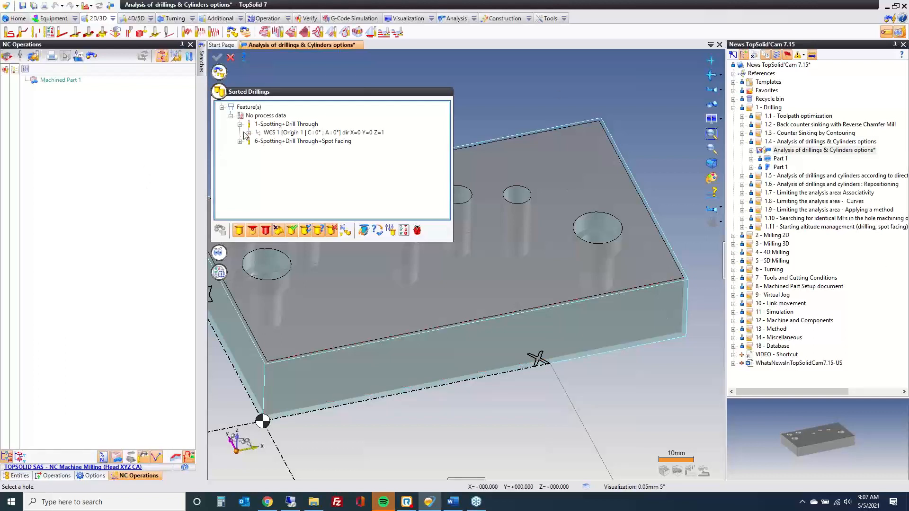
{"action": "left_click", "coordinate": [249, 133]}
{"action": "left_click", "coordinate": [258, 141]}
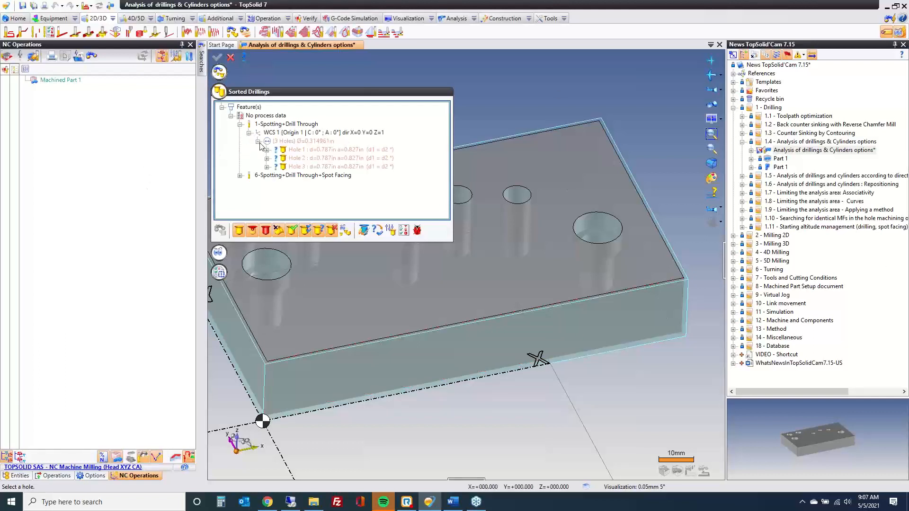
Hide two of the three drillings in the 1-Spotting+Drill Through group and highlight the remaining one on the part.
{"action": "left_click", "coordinate": [331, 149]}
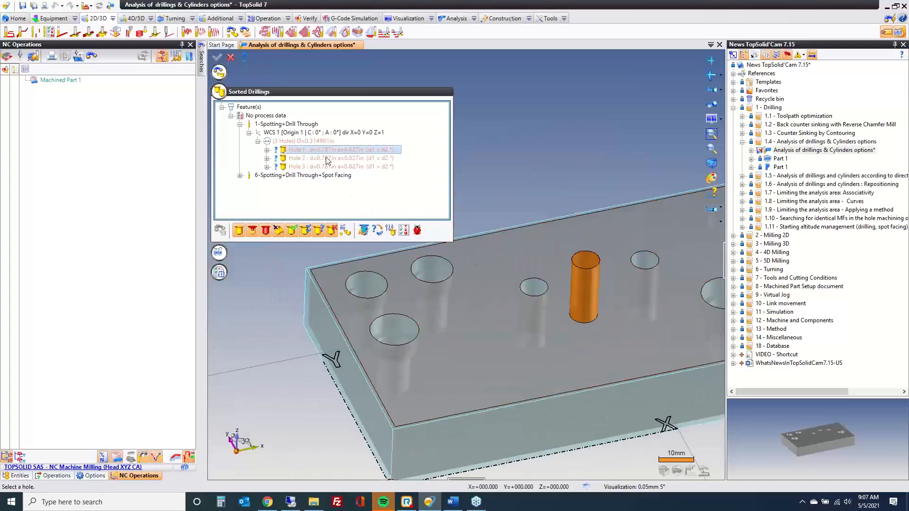
{"action": "right_click", "coordinate": [322, 152]}
{"action": "left_click", "coordinate": [327, 156]}
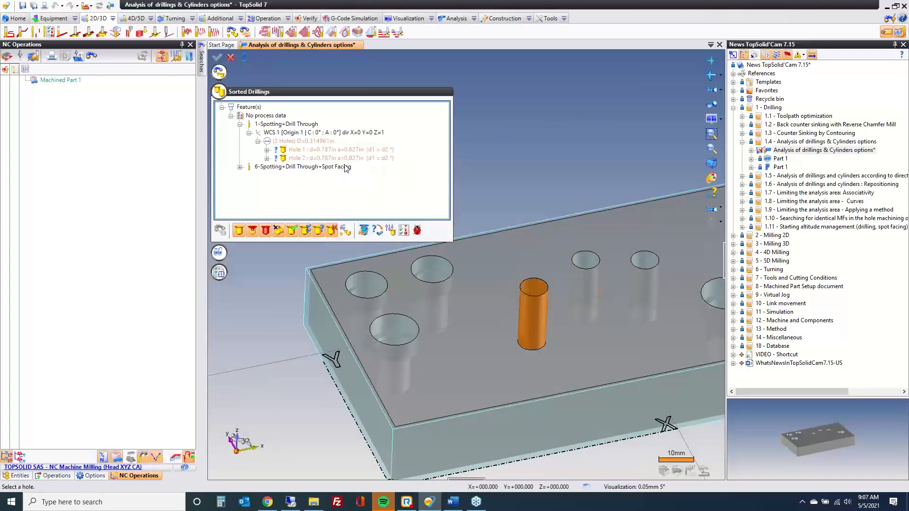
{"action": "right_click", "coordinate": [332, 158]}
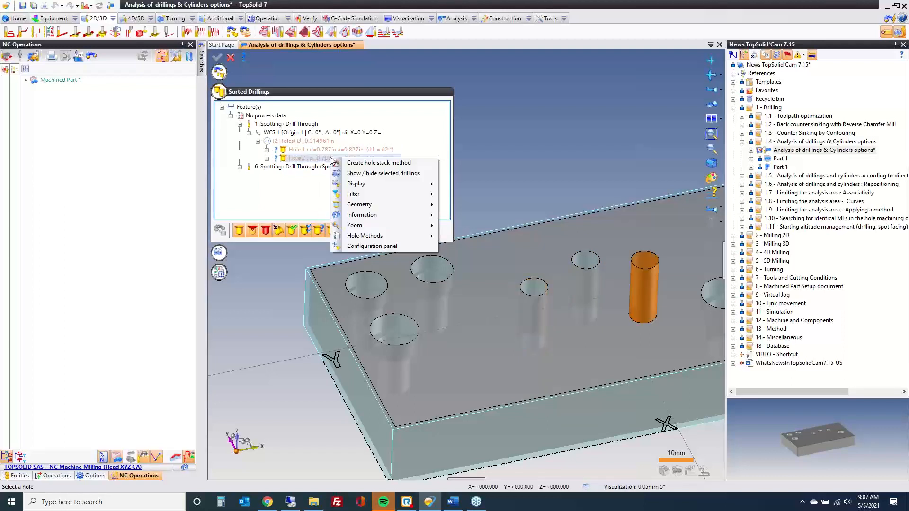
{"action": "left_click", "coordinate": [362, 173]}
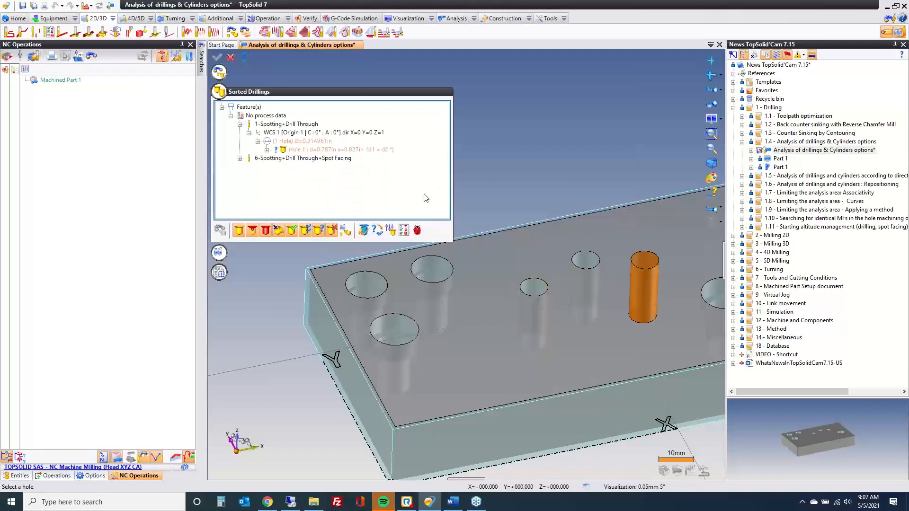
{"action": "left_click", "coordinate": [291, 150]}
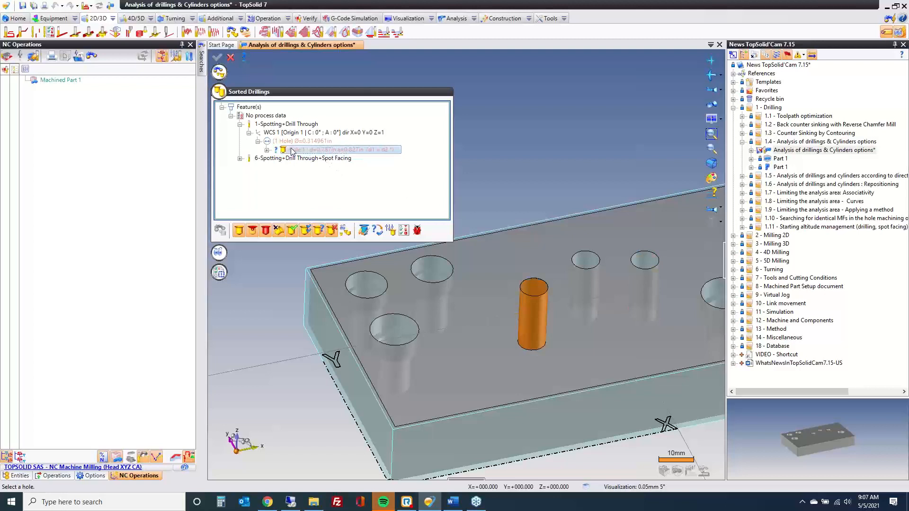
Turn on the listing of hidden drillings in the tree and show the two hidden through holes again.
{"action": "left_click", "coordinate": [346, 234]}
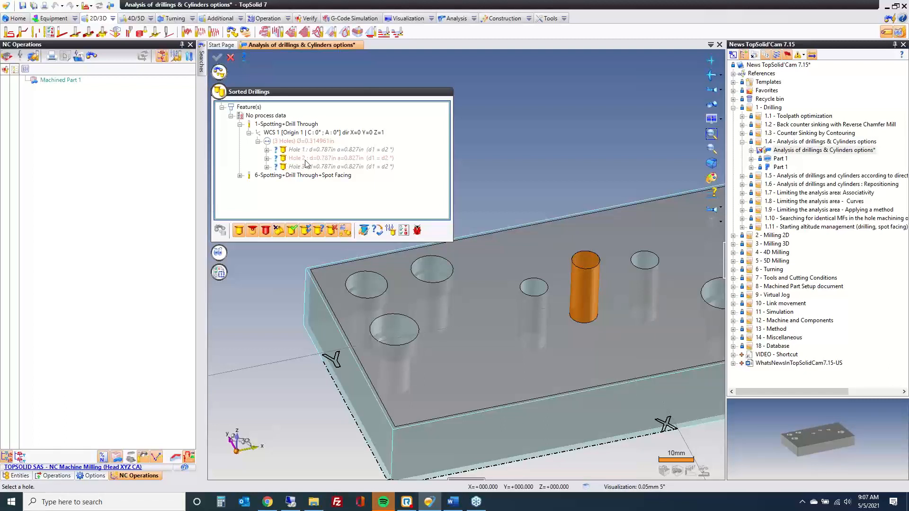
{"action": "left_click", "coordinate": [305, 150]}
{"action": "right_click", "coordinate": [305, 152]}
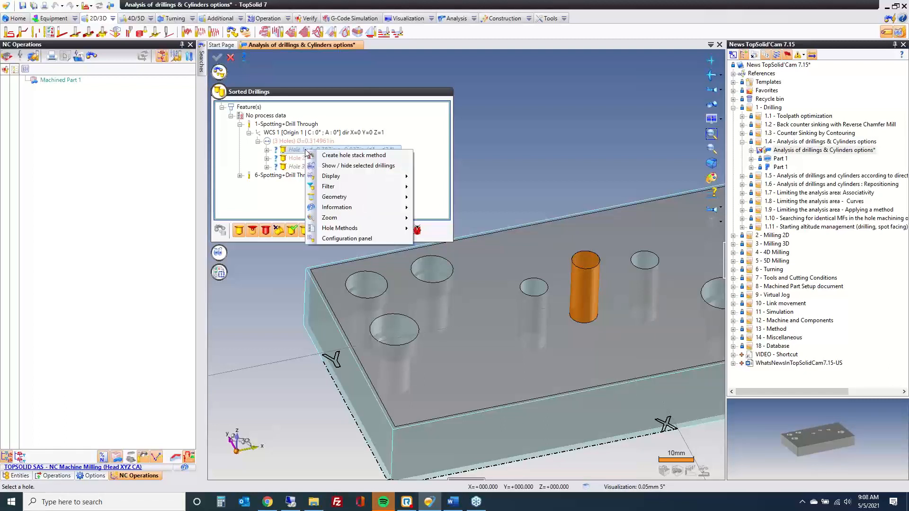
{"action": "left_click", "coordinate": [313, 164]}
{"action": "right_click", "coordinate": [303, 168]}
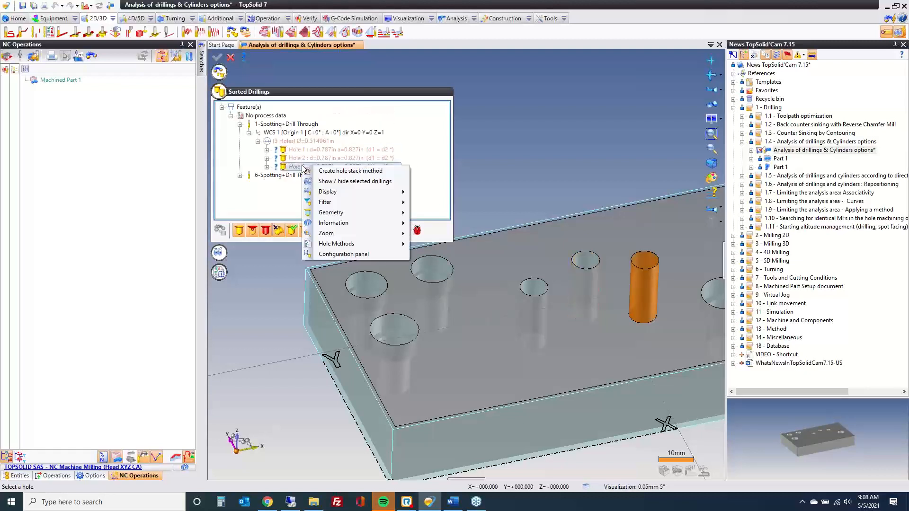
{"action": "left_click", "coordinate": [331, 181]}
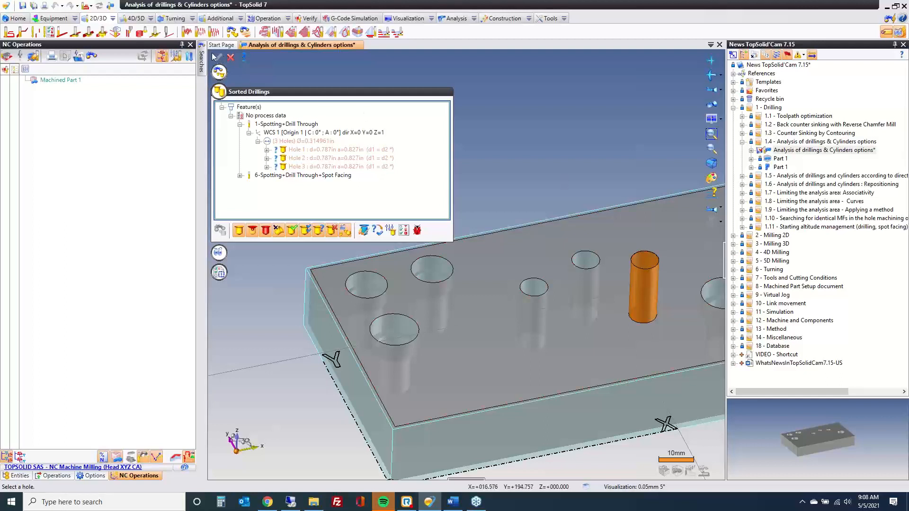
Enable Sort by smallest diameter in stack in the drilling and cylinder analysis settings and close the analysis.
{"action": "left_click", "coordinate": [219, 74]}
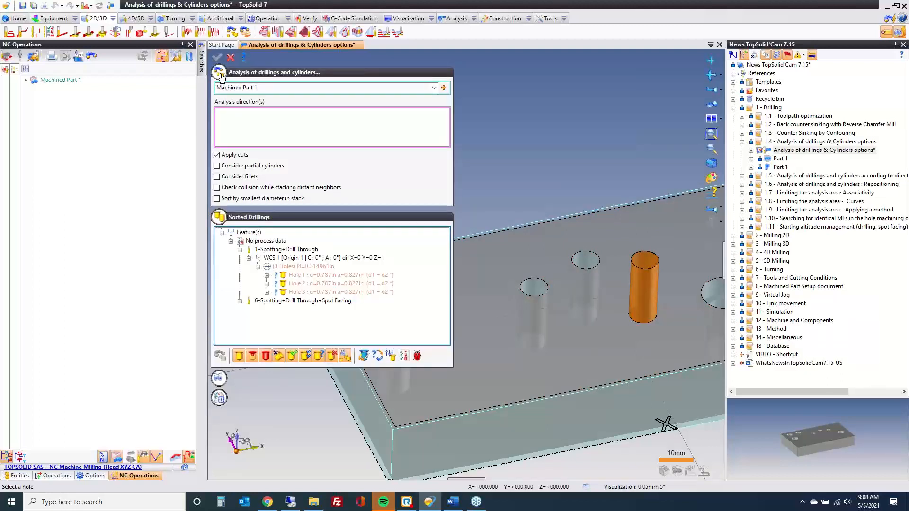
{"action": "left_click", "coordinate": [241, 199]}
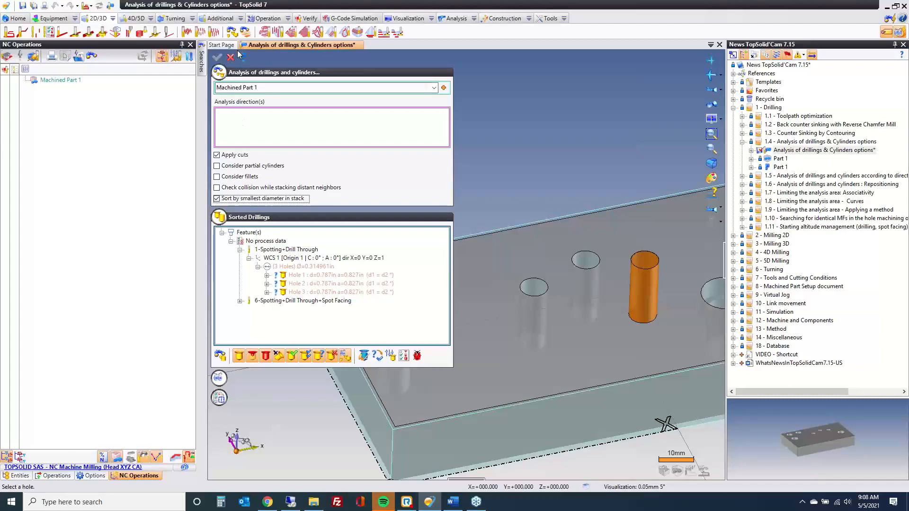
{"action": "left_click", "coordinate": [217, 57]}
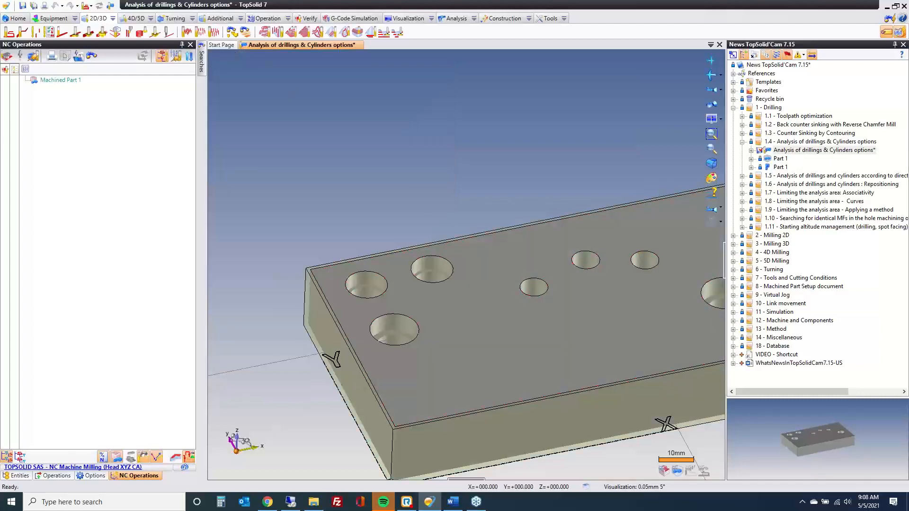
Close the current document without saving and open Analysis of Drillings and cylinders according to directions from folder 1.5.
{"action": "middle_click", "coordinate": [308, 45]}
{"action": "left_click", "coordinate": [458, 272]}
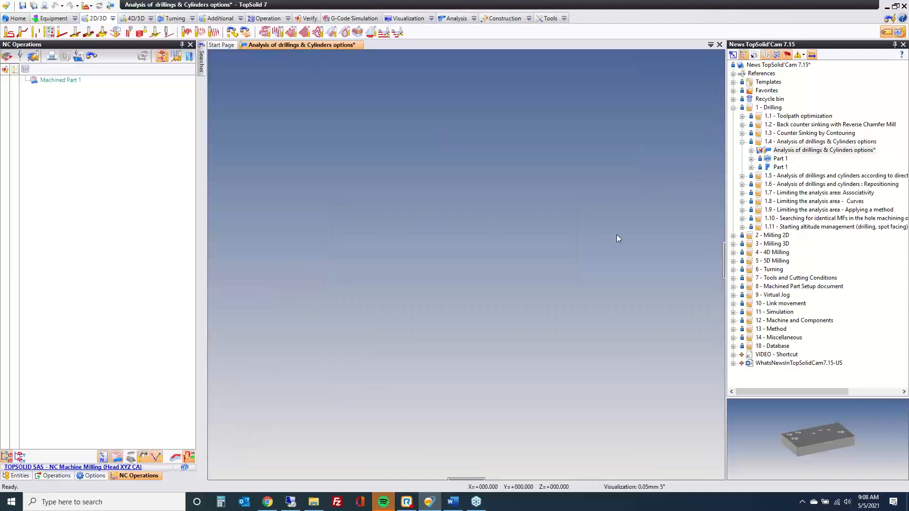
{"action": "left_click", "coordinate": [742, 142]}
{"action": "left_click", "coordinate": [742, 150]}
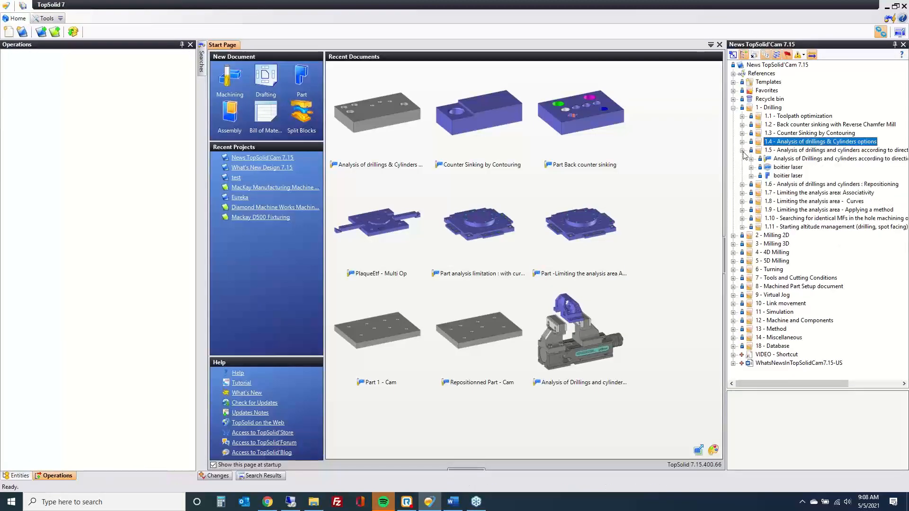
{"action": "left_click", "coordinate": [791, 159]}
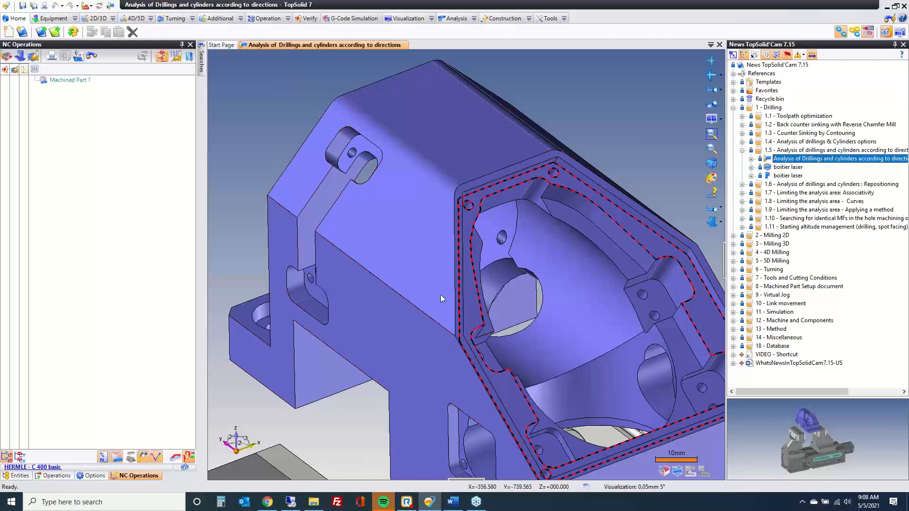
{"action": "scroll", "coordinate": [440, 294], "scroll_direction": "down", "scroll_amount": 3}
{"action": "middle_click_drag", "start_coordinate": [438, 308], "coordinate": [376, 249]}
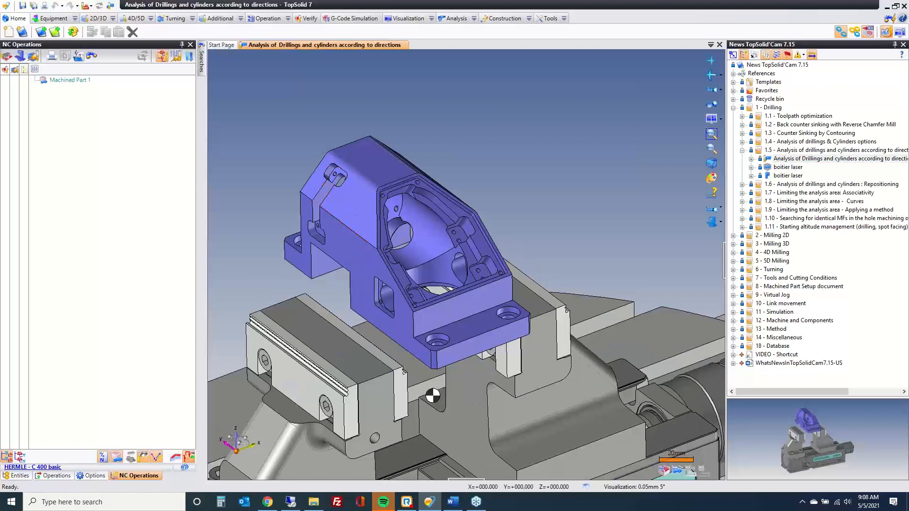
Review the tolerances and the default drilling and cylinder analysis settings in the document's CAM Analyzes options.
{"action": "left_click", "coordinate": [100, 19]}
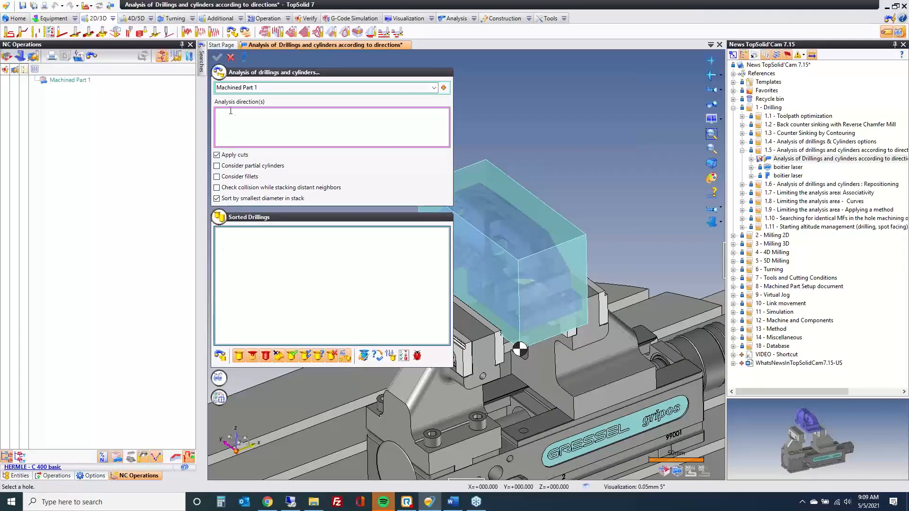
{"action": "left_click", "coordinate": [231, 58]}
{"action": "left_click", "coordinate": [87, 475]}
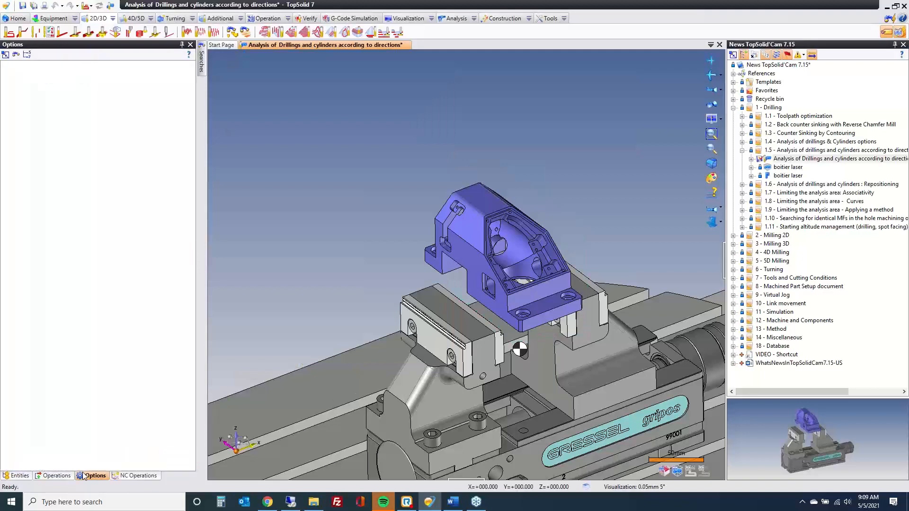
{"action": "left_click", "coordinate": [7, 125]}
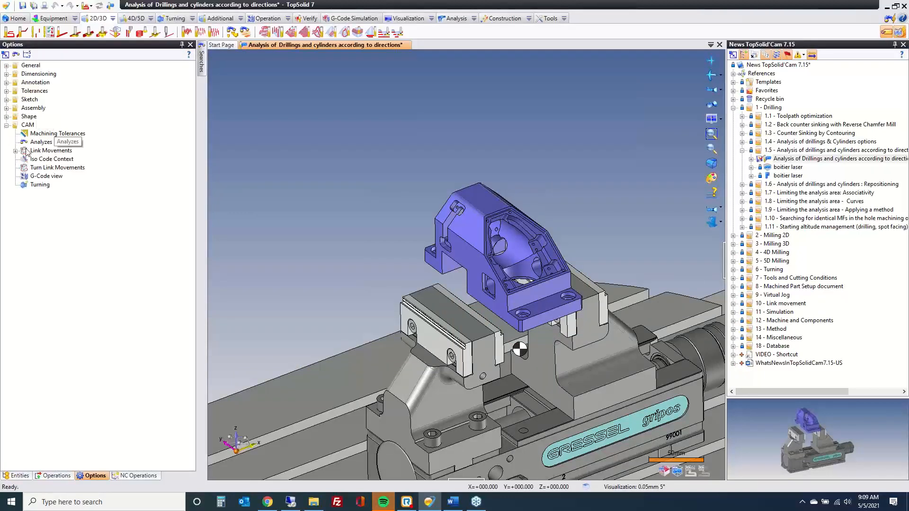
{"action": "double_click", "coordinate": [41, 142]}
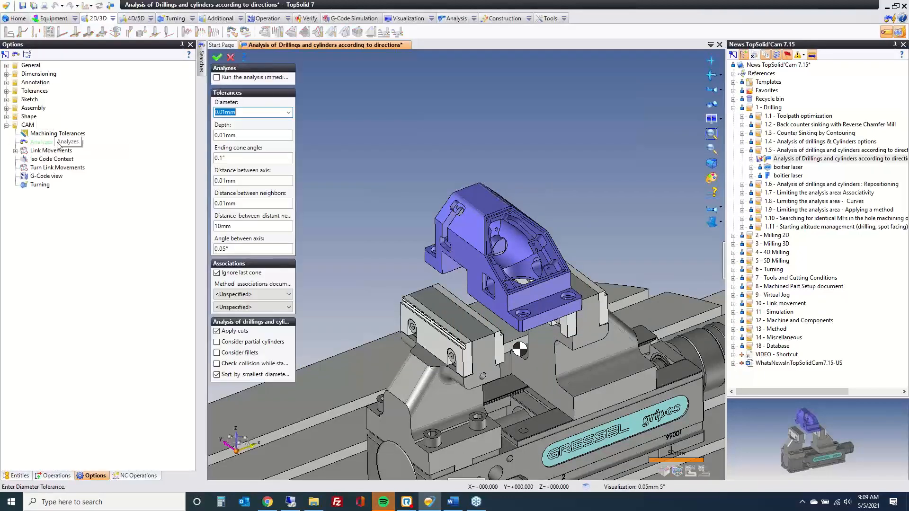
{"action": "left_click_drag", "start_coordinate": [296, 76], "coordinate": [335, 75]}
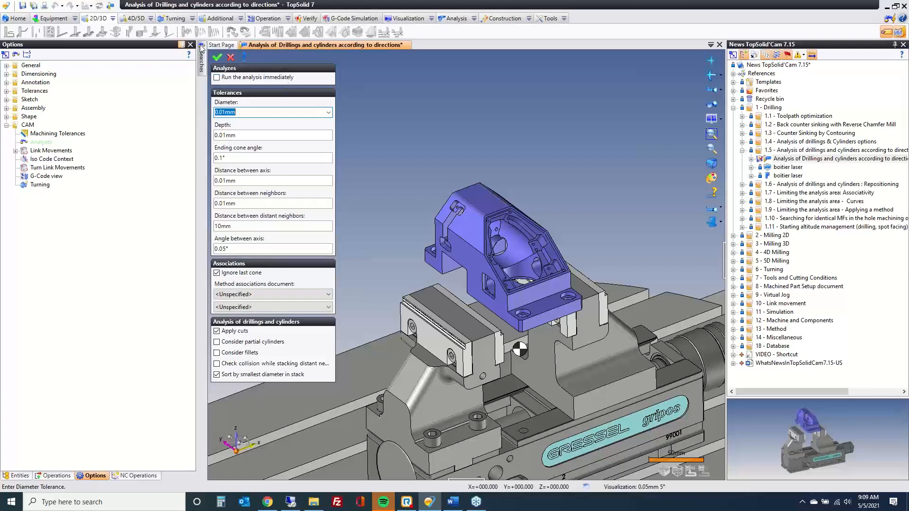
{"action": "left_click", "coordinate": [217, 57]}
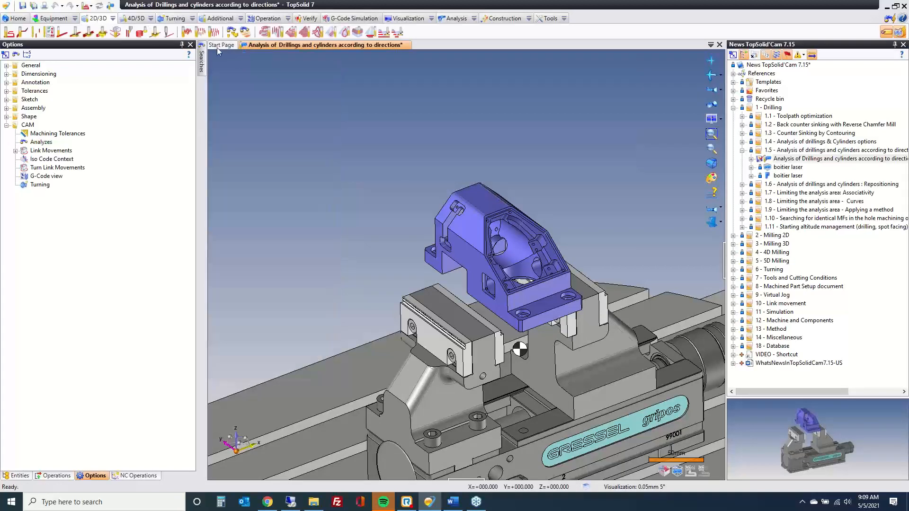
Run the analysis of drillings and cylinders with the inclined flange face around the large opening as analysis direction.
{"action": "left_click", "coordinate": [232, 33]}
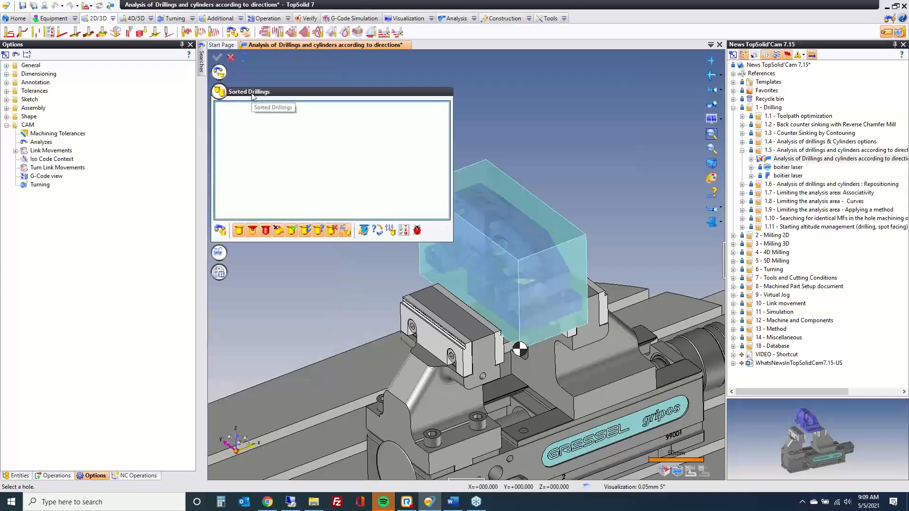
{"action": "left_click", "coordinate": [220, 73]}
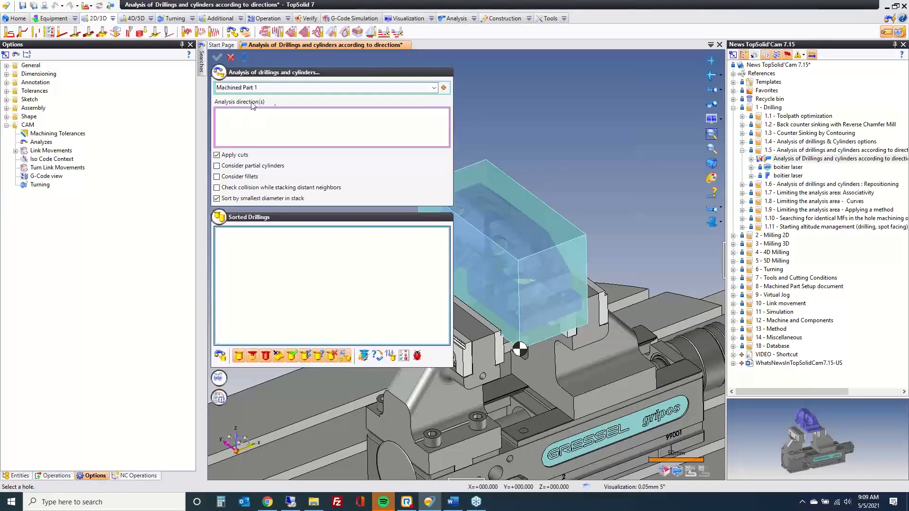
{"action": "left_click", "coordinate": [254, 128]}
{"action": "scroll", "coordinate": [545, 216], "scroll_direction": "up", "scroll_amount": 10}
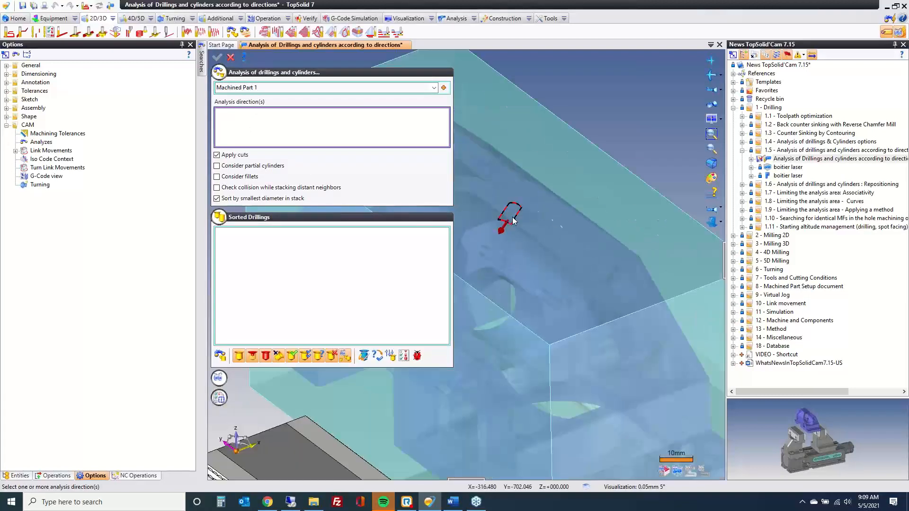
{"action": "left_click", "coordinate": [543, 204]}
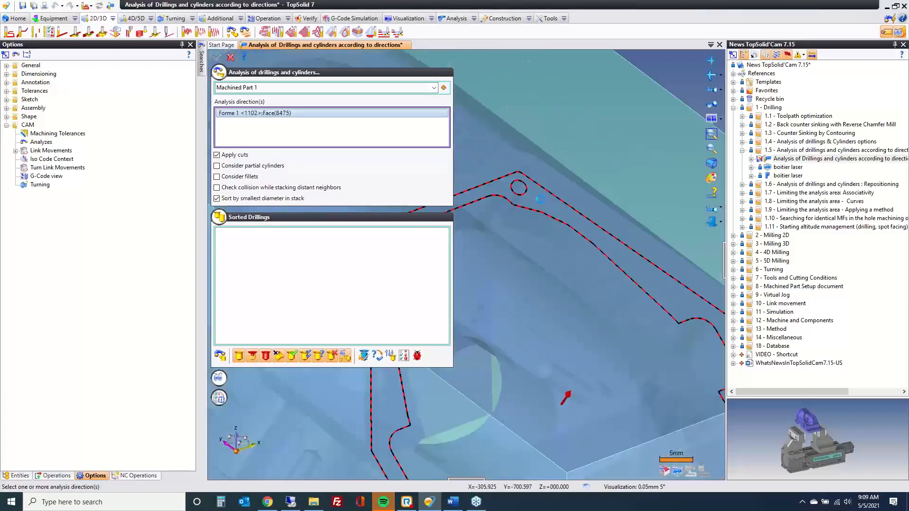
{"action": "scroll", "coordinate": [545, 207], "scroll_direction": "down", "scroll_amount": 6}
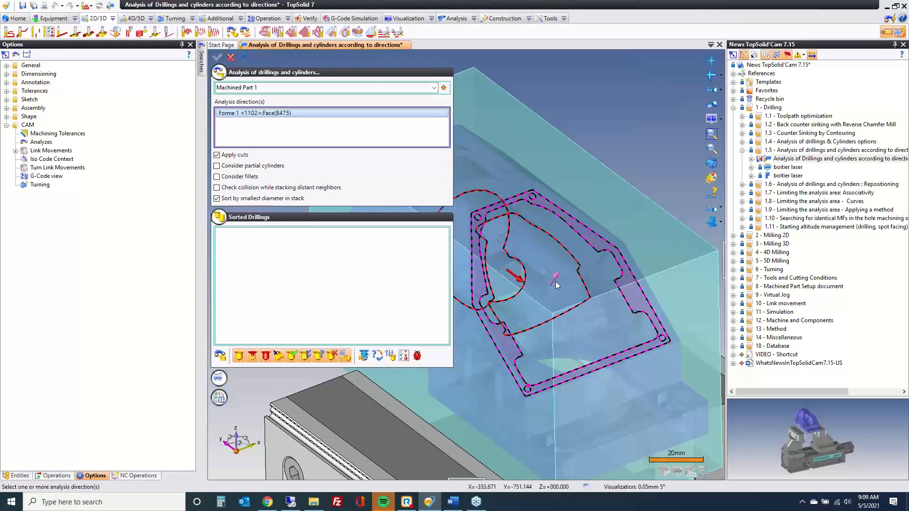
{"action": "left_click", "coordinate": [220, 359]}
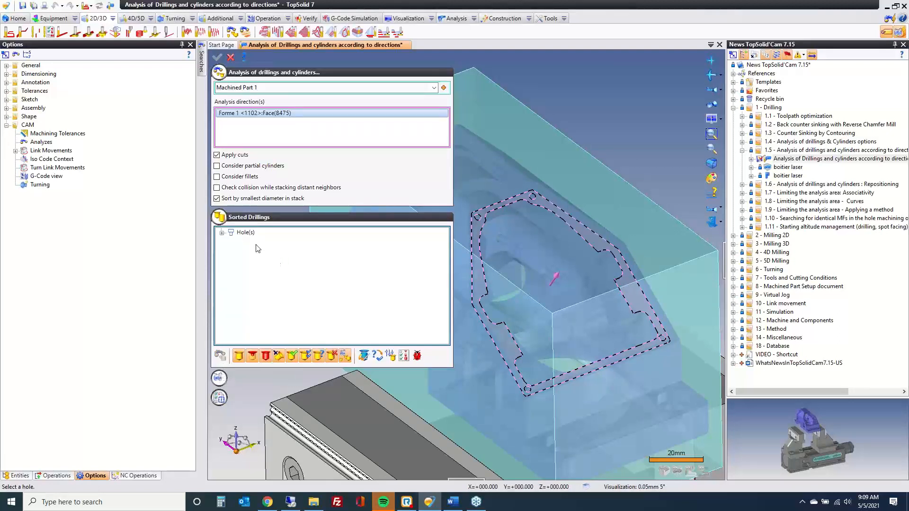
Highlight the 1314-Drilling+Tapping and 1-Spotting+Drill Through groups on the part, and leave the analysis without saving the drillings.
{"action": "left_click", "coordinate": [222, 233]}
{"action": "left_click", "coordinate": [231, 241]}
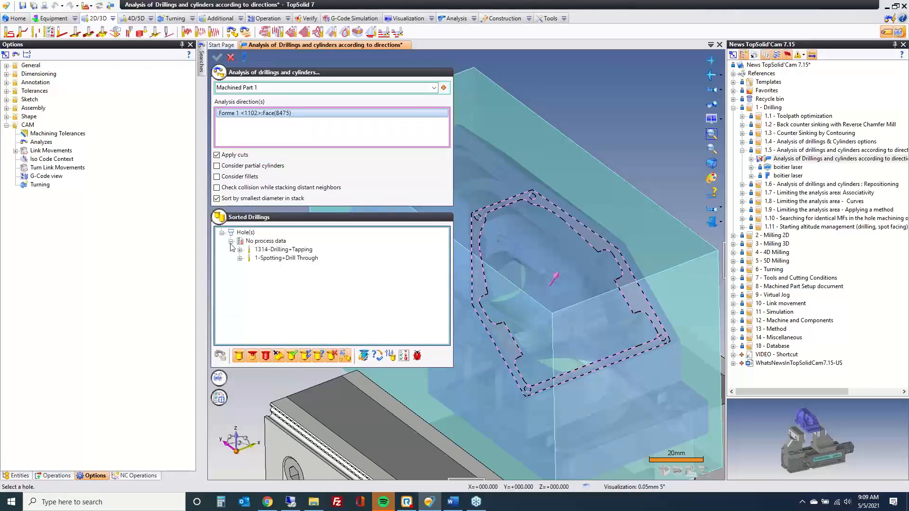
{"action": "left_click", "coordinate": [276, 250]}
{"action": "left_click", "coordinate": [278, 259]}
{"action": "left_click", "coordinate": [280, 251]}
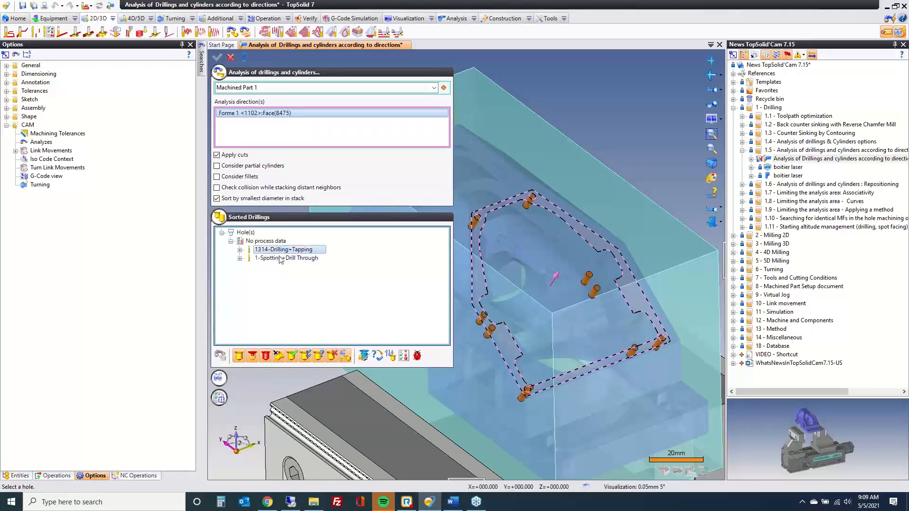
{"action": "left_click", "coordinate": [280, 259]}
{"action": "left_click", "coordinate": [280, 252]}
{"action": "left_click", "coordinate": [231, 57]}
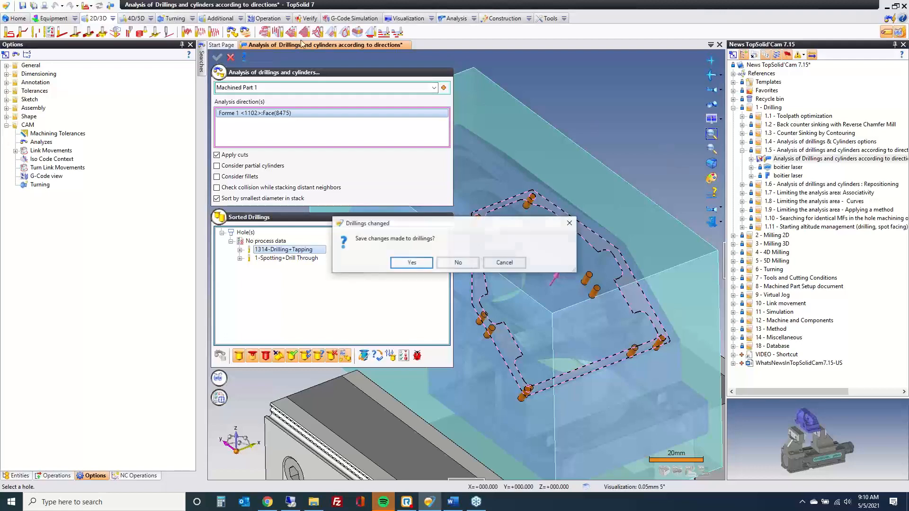
{"action": "left_click", "coordinate": [457, 263]}
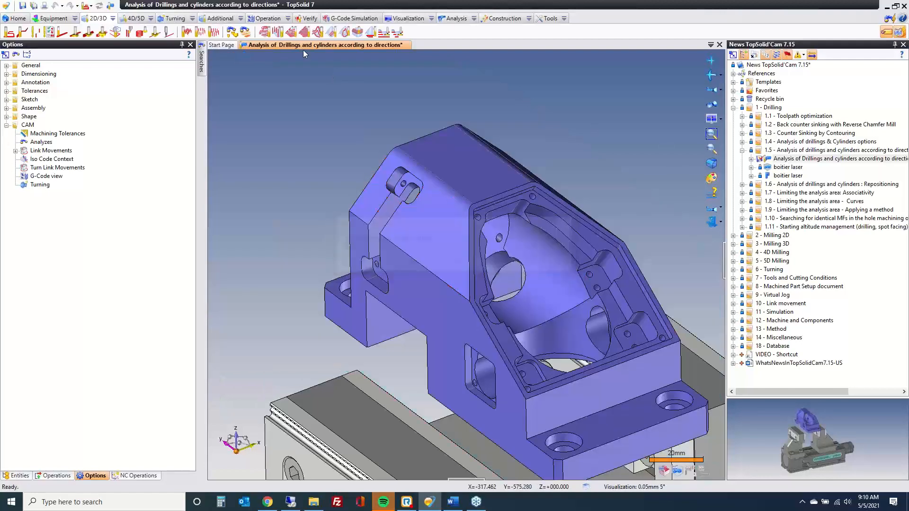
Close the current document without saving and open Part 1 - Cam from folder 1.6, Analysis of drillings and cylinders : Repositioning.
{"action": "left_click", "coordinate": [461, 274]}
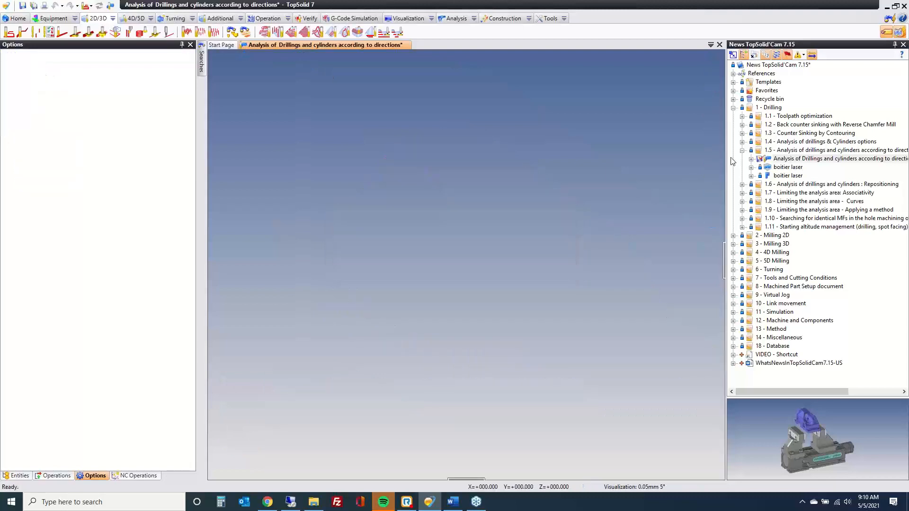
{"action": "left_click", "coordinate": [742, 150]}
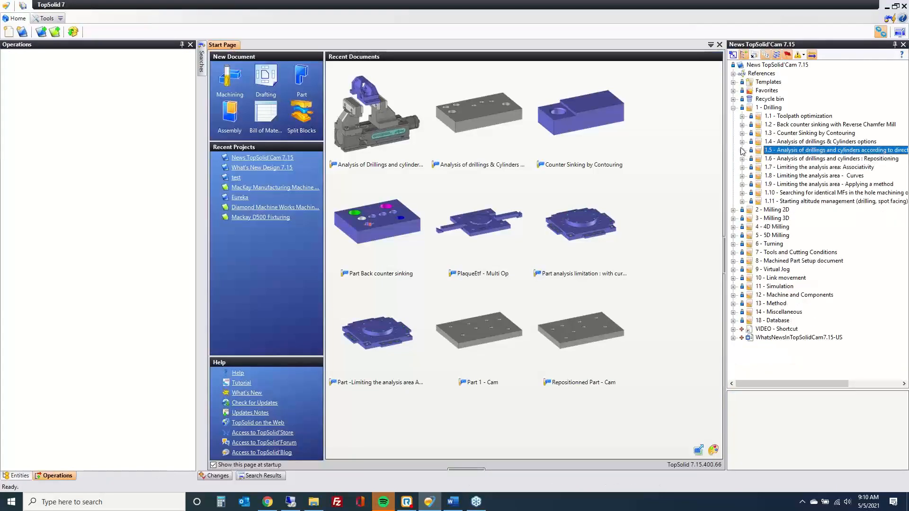
{"action": "left_click", "coordinate": [742, 159]}
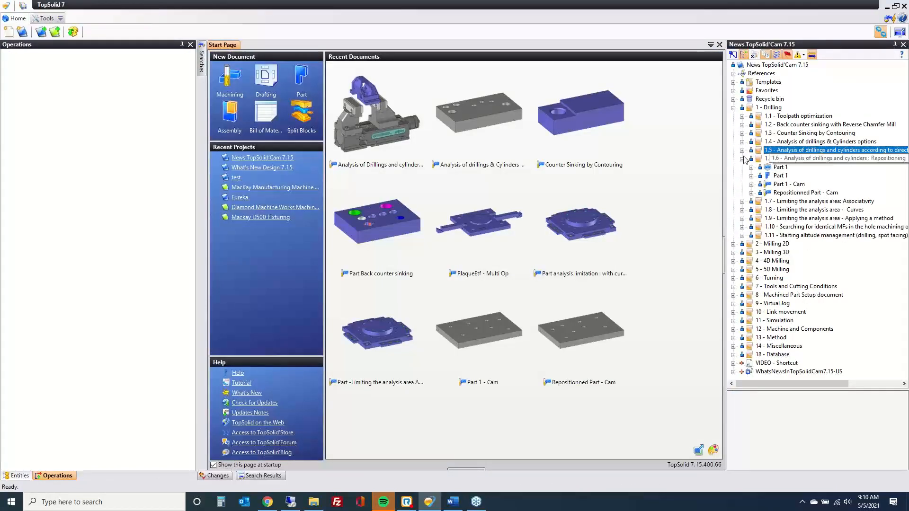
{"action": "left_click", "coordinate": [788, 185]}
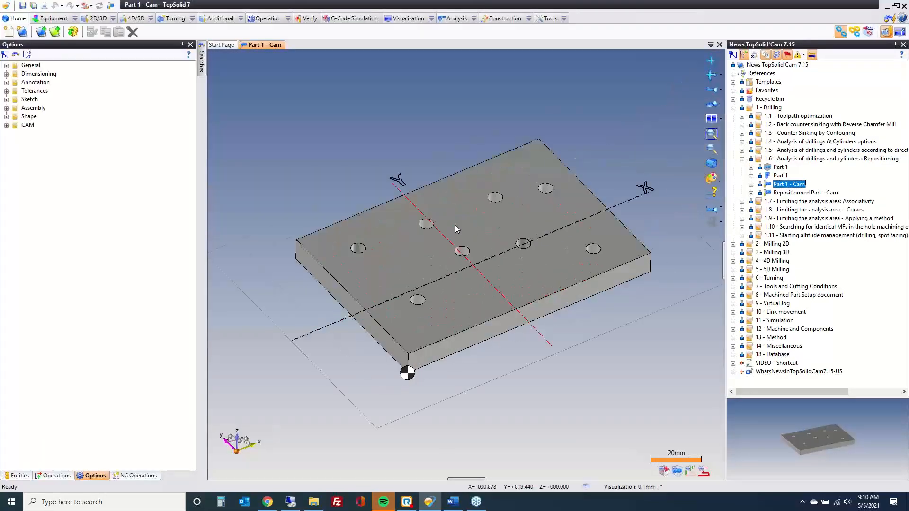
Review the existing drilling operation of Part 1 - Cam and see which two holes it machines.
{"action": "left_click", "coordinate": [137, 476]}
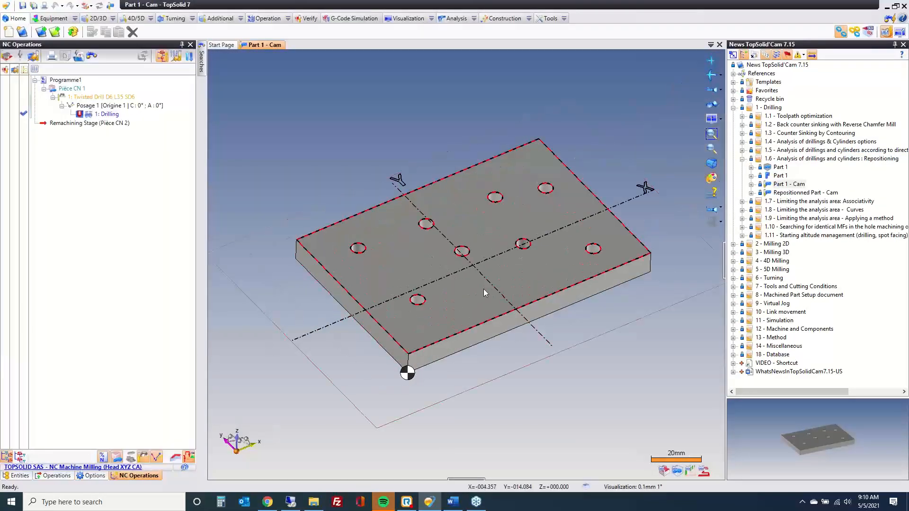
{"action": "middle_click_drag", "start_coordinate": [482, 290], "coordinate": [480, 324]}
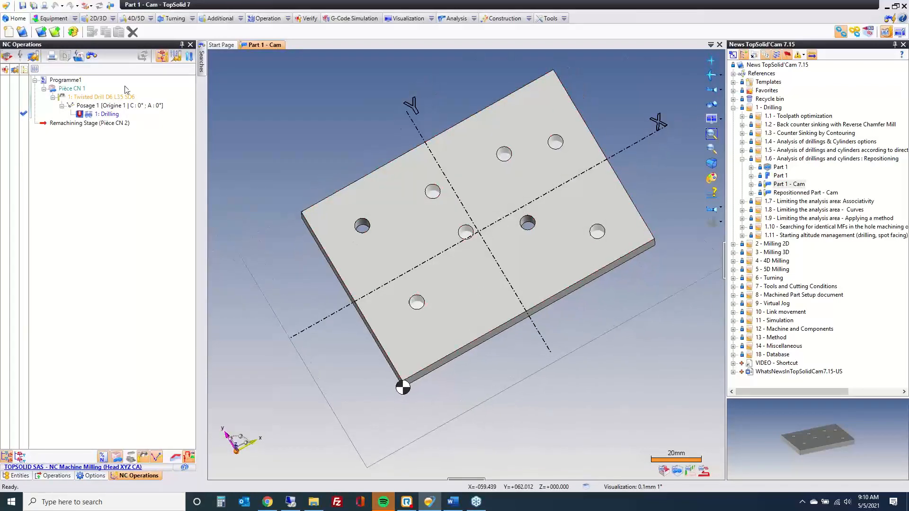
{"action": "left_click", "coordinate": [107, 114]}
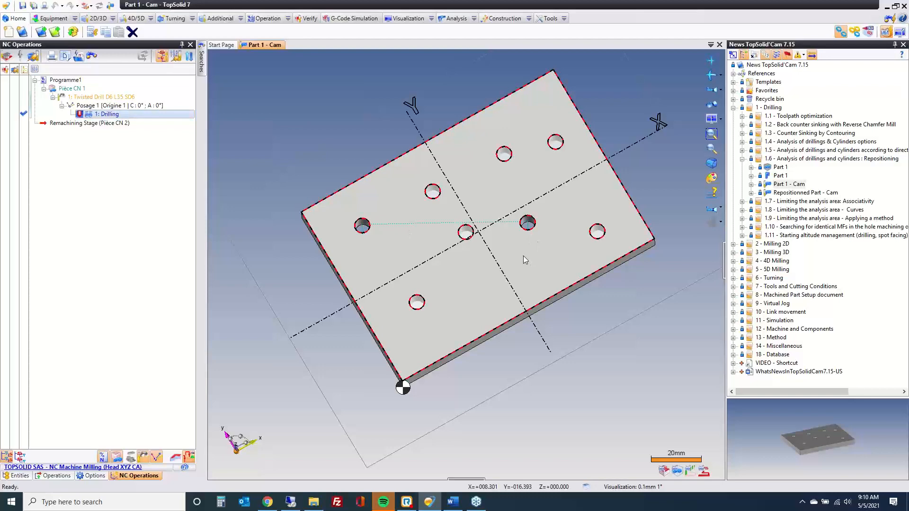
Open Repositionned Part - Cam from folder 1.6 and run the analysis of drillings and cylinders on its plate.
{"action": "double_click", "coordinate": [788, 193]}
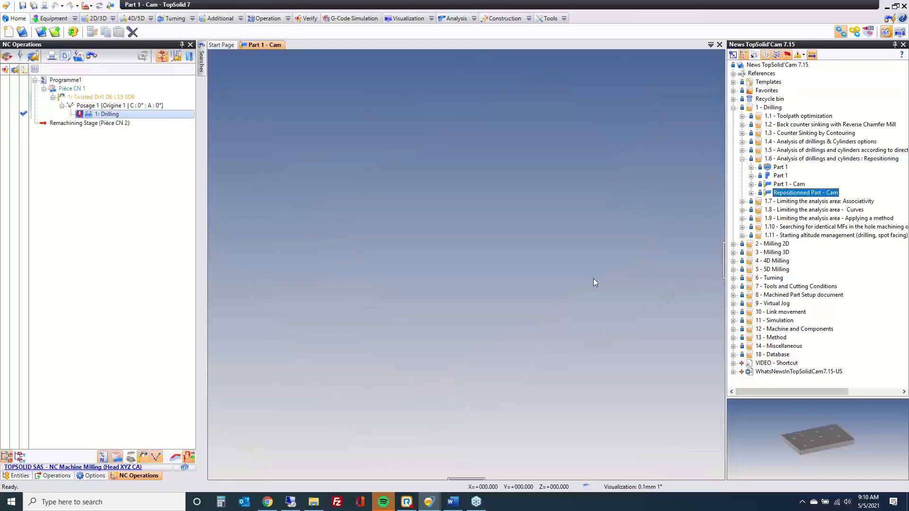
{"action": "middle_click_drag", "start_coordinate": [585, 282], "coordinate": [544, 298]}
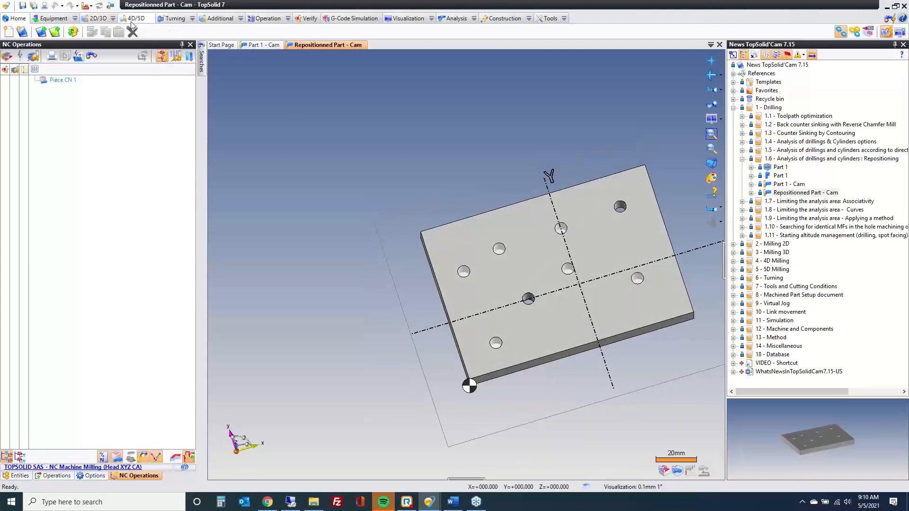
{"action": "left_click", "coordinate": [102, 21]}
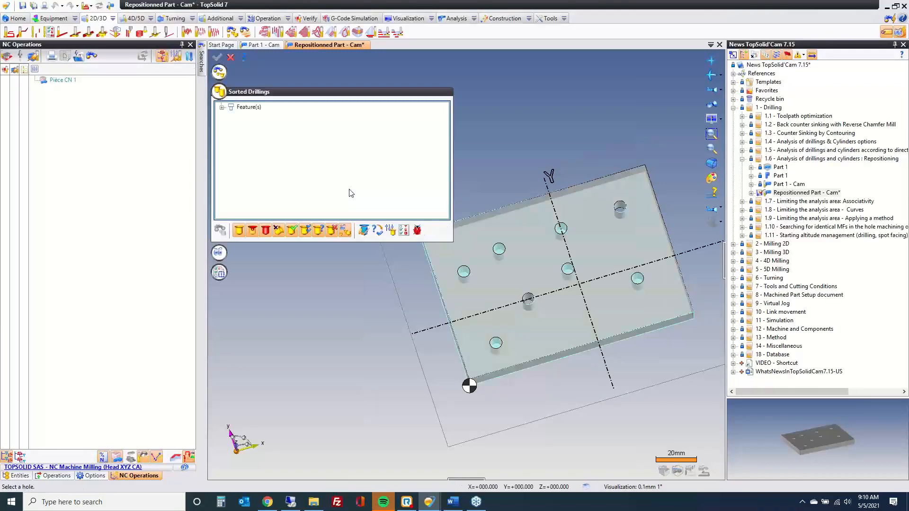
Locate Hole 1 and Hole 4 of the 1-Spotting+Drill Through group on the plate, and leave the analysis without saving the drillings.
{"action": "left_click", "coordinate": [222, 107]}
{"action": "left_click", "coordinate": [231, 116]}
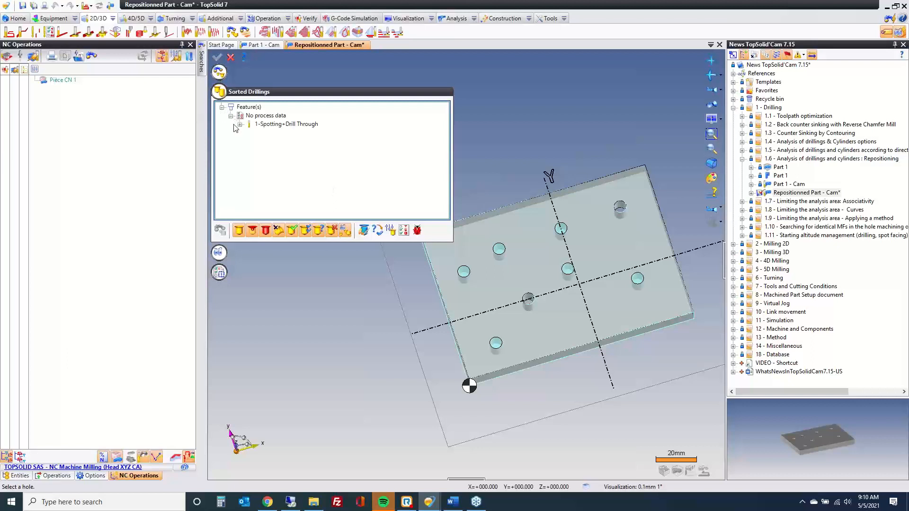
{"action": "left_click", "coordinate": [240, 125]}
{"action": "left_click", "coordinate": [249, 134]}
{"action": "left_click", "coordinate": [258, 142]}
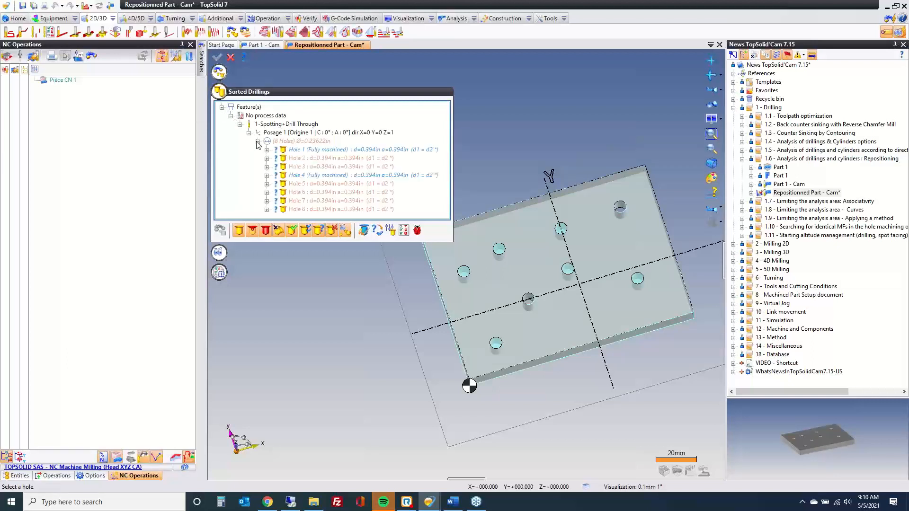
{"action": "left_click", "coordinate": [365, 176]}
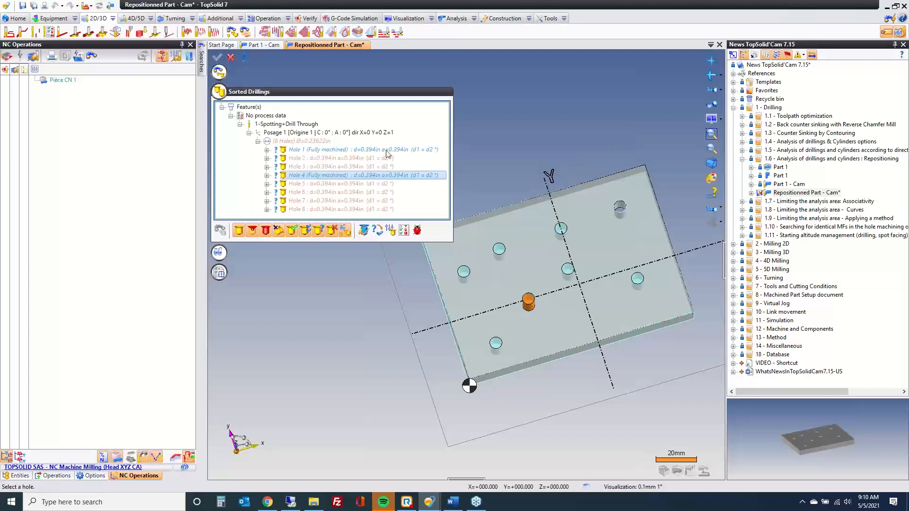
{"action": "left_click", "coordinate": [386, 150]}
{"action": "left_click", "coordinate": [384, 176]}
{"action": "left_click", "coordinate": [381, 150]}
{"action": "left_click", "coordinate": [370, 176]}
{"action": "left_click", "coordinate": [231, 57]}
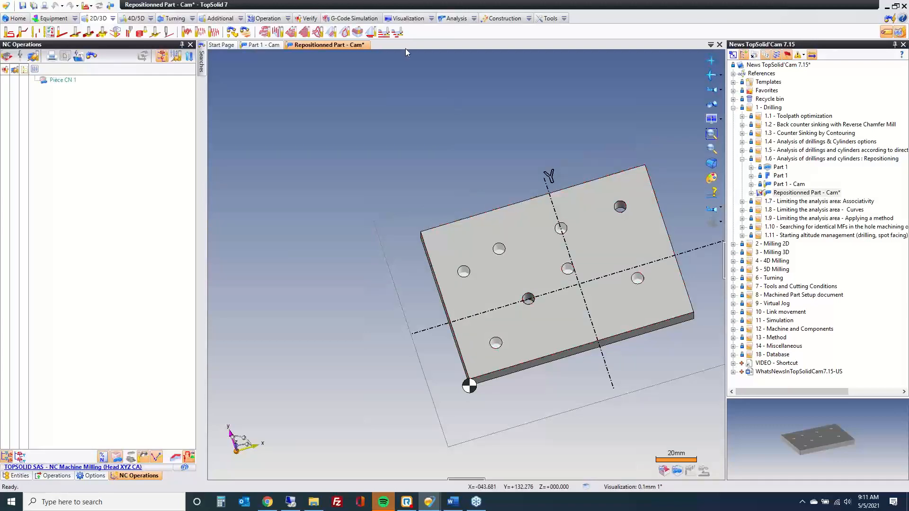
Close the repositioning example without saving and open Part -Limiting the analysis area Associativity from folder 1.7.
{"action": "middle_click", "coordinate": [333, 45]}
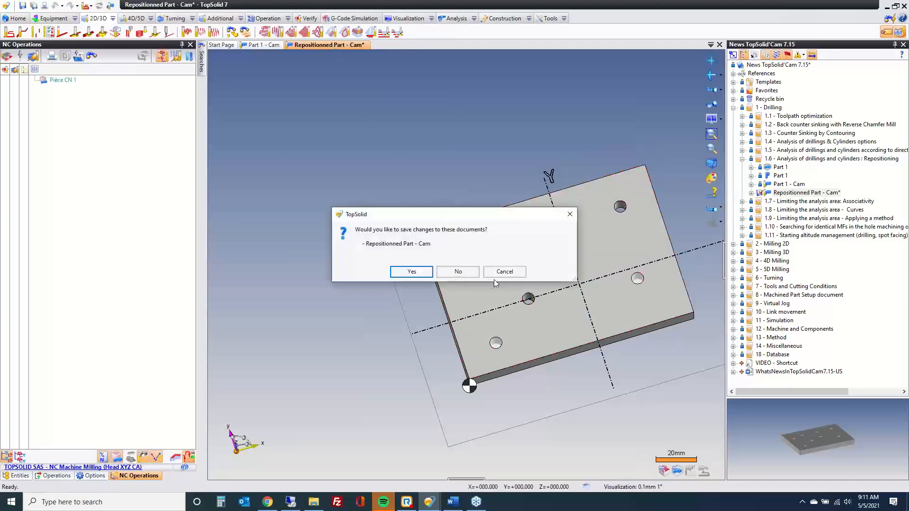
{"action": "left_click", "coordinate": [460, 271]}
{"action": "left_click", "coordinate": [742, 159]}
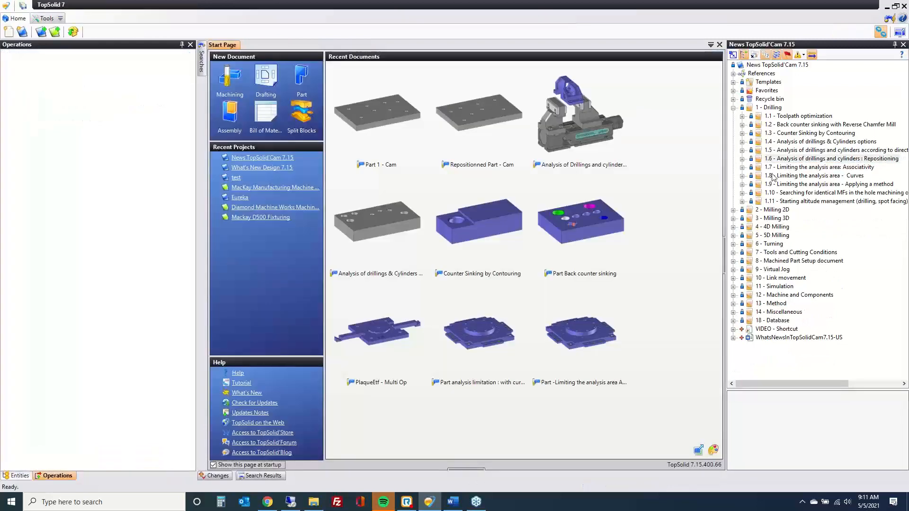
{"action": "left_click", "coordinate": [742, 168]}
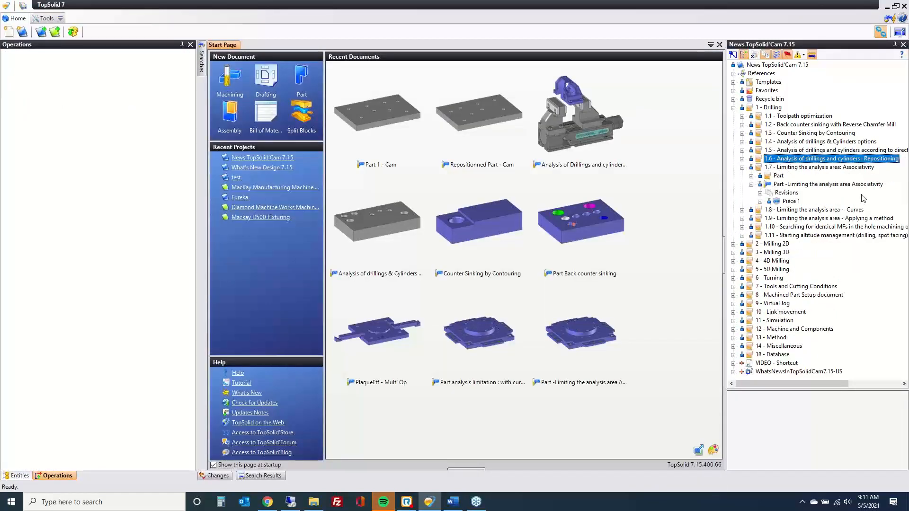
{"action": "double_click", "coordinate": [800, 184]}
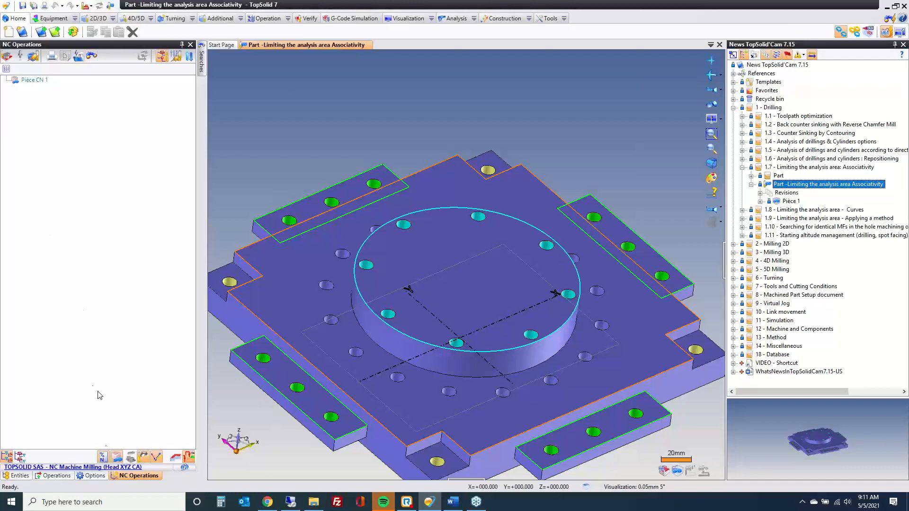
Create a part analysis limitation on Pièce CN 1 with the orange outline of the main plate face as bounding curve and Strict limit on.
{"action": "left_click", "coordinate": [19, 476]}
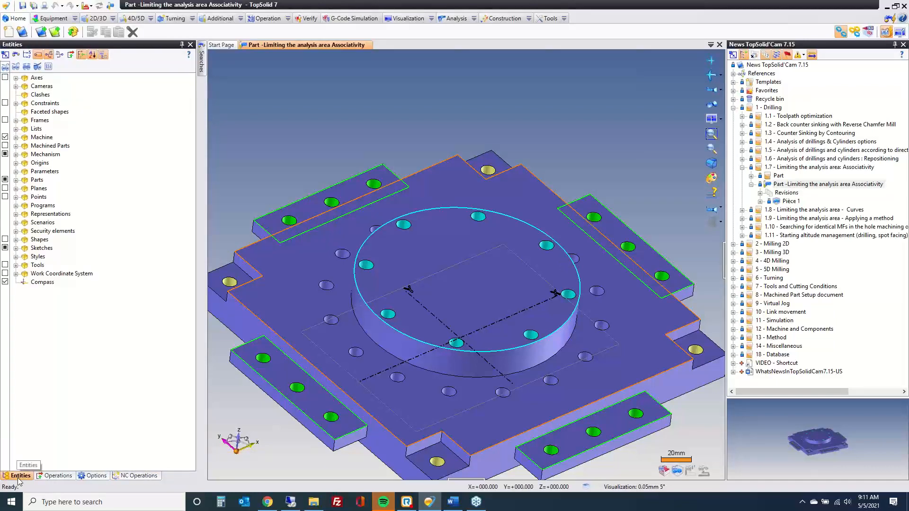
{"action": "left_click", "coordinate": [124, 476]}
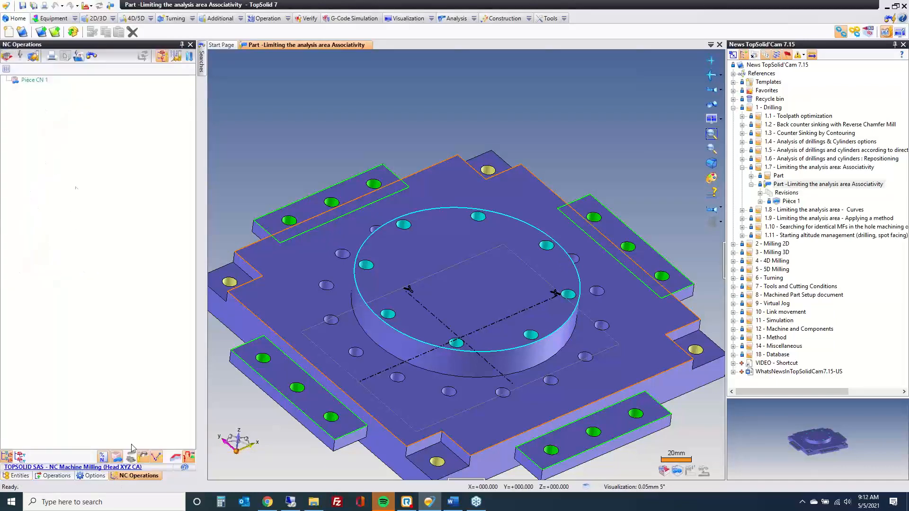
{"action": "left_click", "coordinate": [71, 19]}
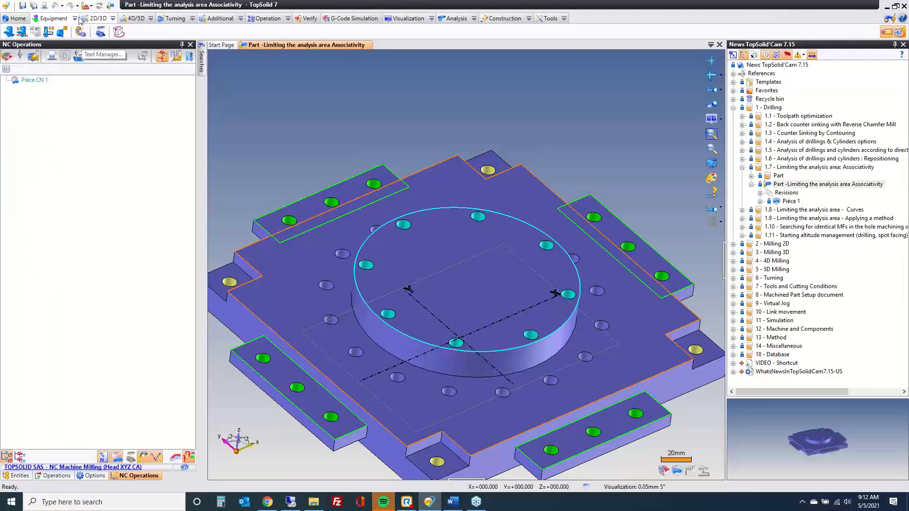
{"action": "left_click", "coordinate": [75, 18]}
{"action": "mouse_move", "coordinate": [101, 52]}
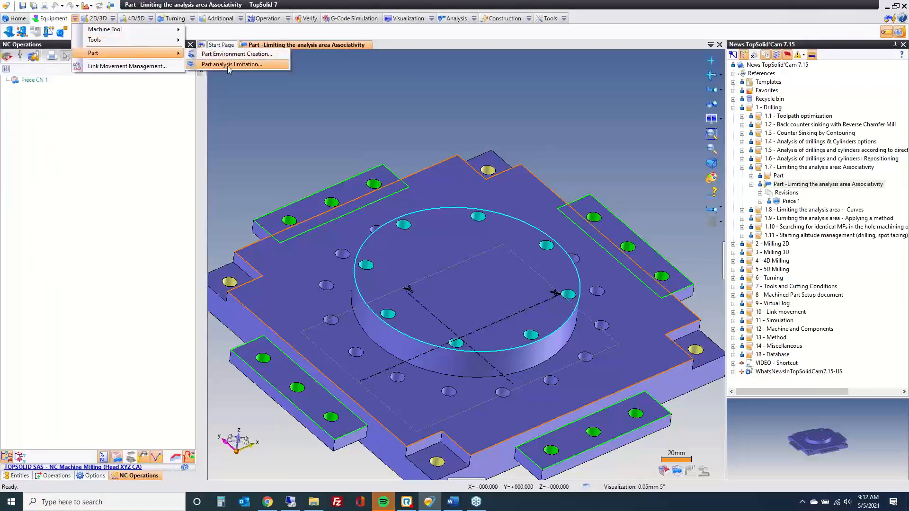
{"action": "left_click", "coordinate": [228, 66]}
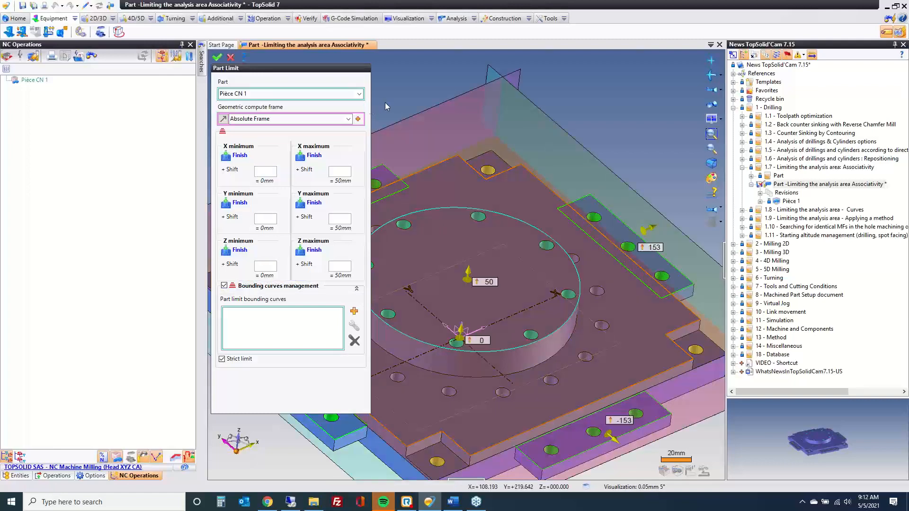
{"action": "scroll", "coordinate": [462, 173], "scroll_direction": "down", "scroll_amount": 3}
{"action": "middle_click_drag", "start_coordinate": [462, 173], "coordinate": [386, 316]}
{"action": "left_click", "coordinate": [259, 341]}
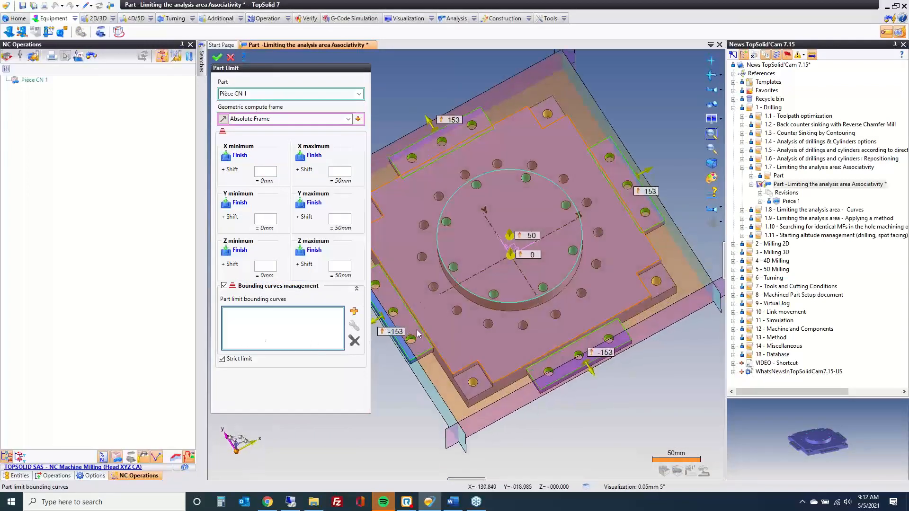
{"action": "left_click", "coordinate": [428, 336]}
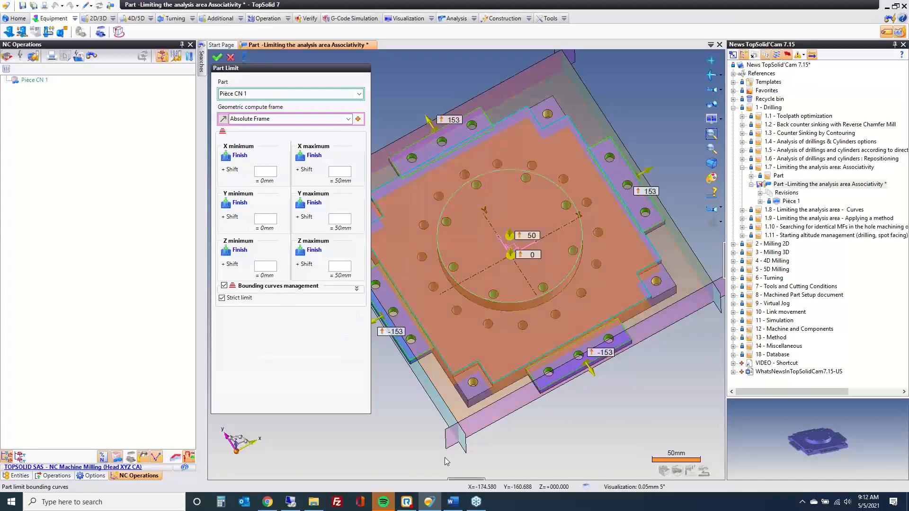
{"action": "left_click", "coordinate": [217, 56]}
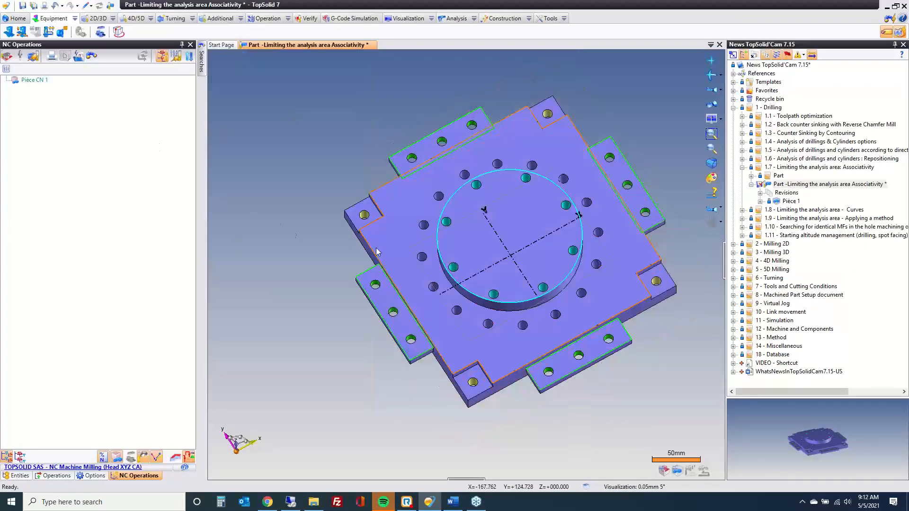
Switch the document to the Machining Final Stage.
{"action": "right_click", "coordinate": [422, 255]}
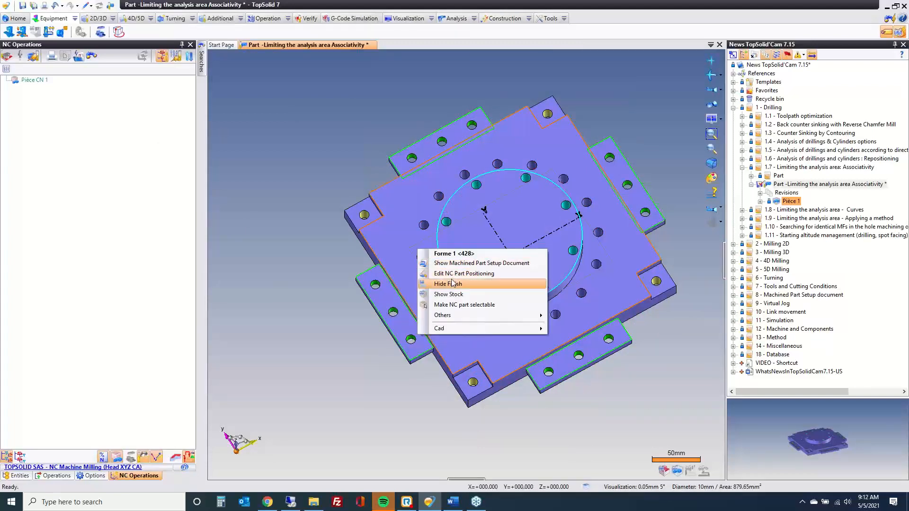
{"action": "left_click", "coordinate": [322, 141]}
{"action": "left_click", "coordinate": [85, 7]}
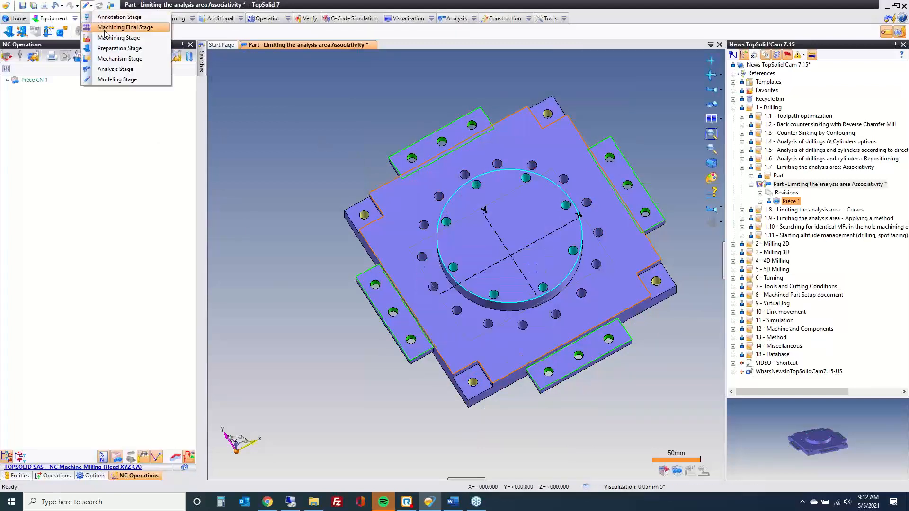
{"action": "left_click", "coordinate": [114, 28]}
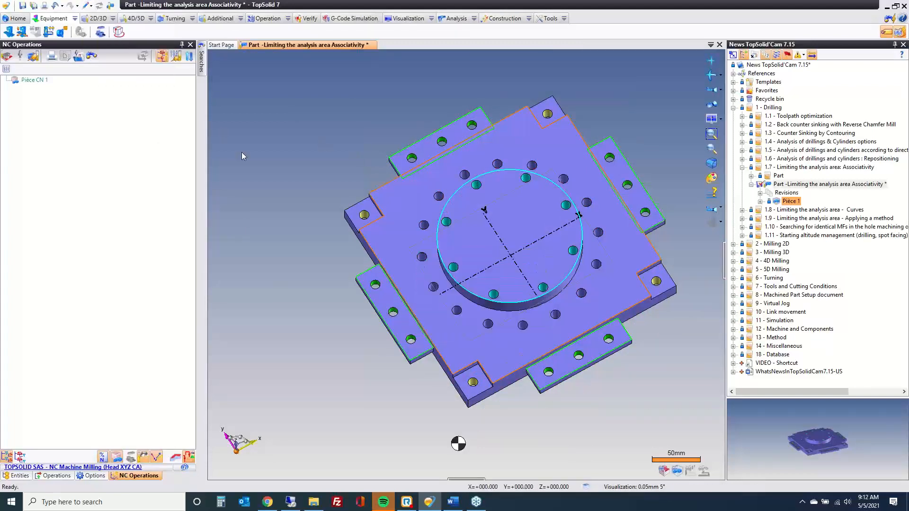
Start a Hole Machining operation on a 10 mm hole outside the central boss with the Foret hélicoïdal D10 L47 SD10 twist drill from pocket 1.
{"action": "right_click", "coordinate": [419, 258]}
{"action": "mouse_move", "coordinate": [520, 134]}
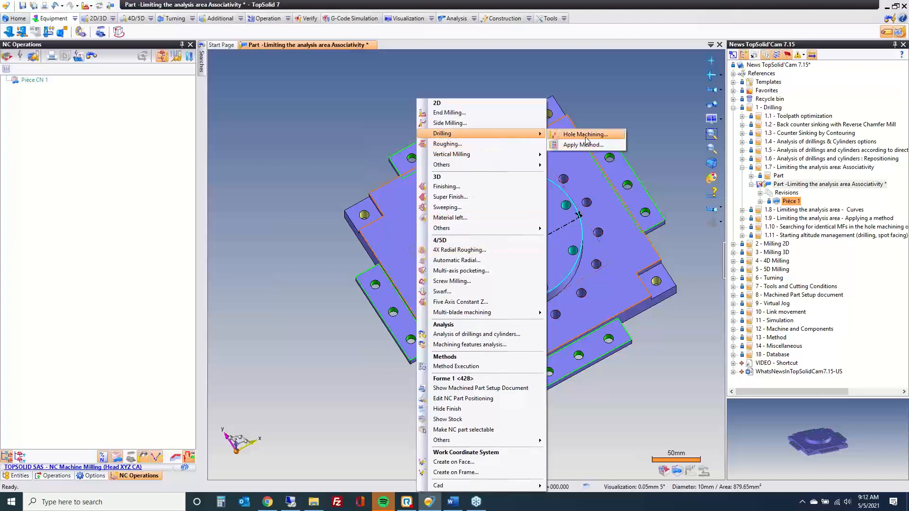
{"action": "left_click", "coordinate": [583, 134]}
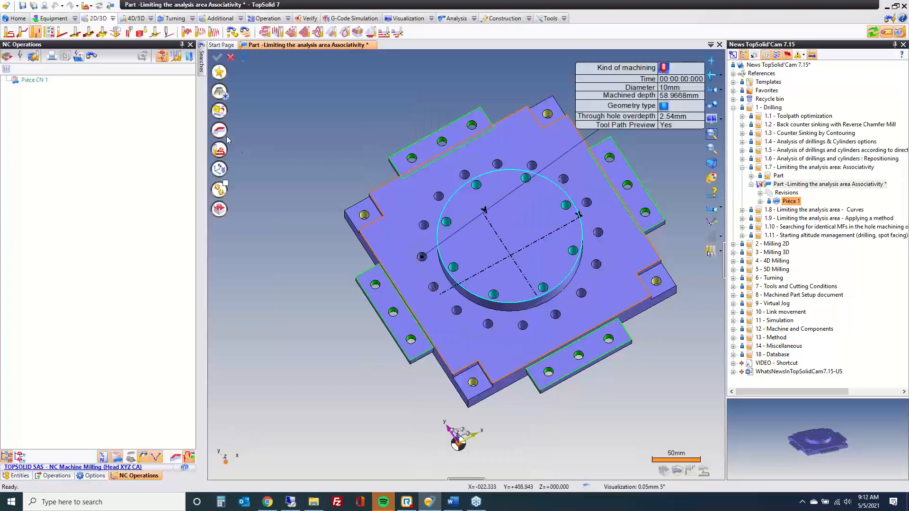
{"action": "left_click", "coordinate": [219, 91]}
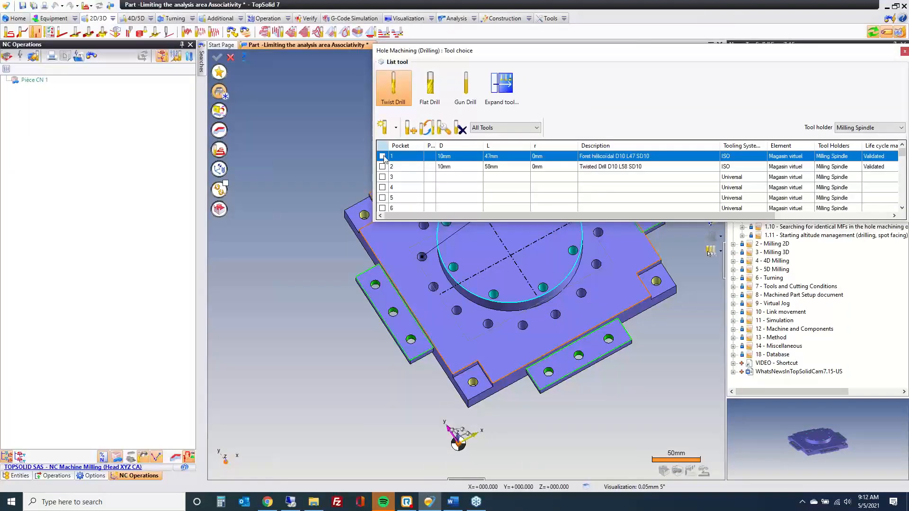
{"action": "left_click", "coordinate": [382, 156]}
Add the holes identical to Face 1 in diameter and depth to the drilling geometry, limited by Part Limit Entity 1.
{"action": "left_click", "coordinate": [218, 135]}
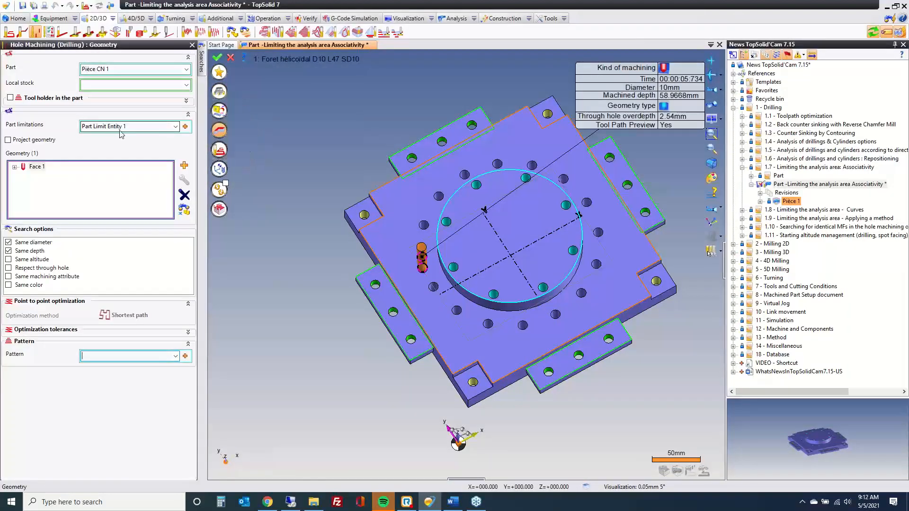
{"action": "left_click", "coordinate": [36, 166]}
{"action": "left_click", "coordinate": [184, 209]}
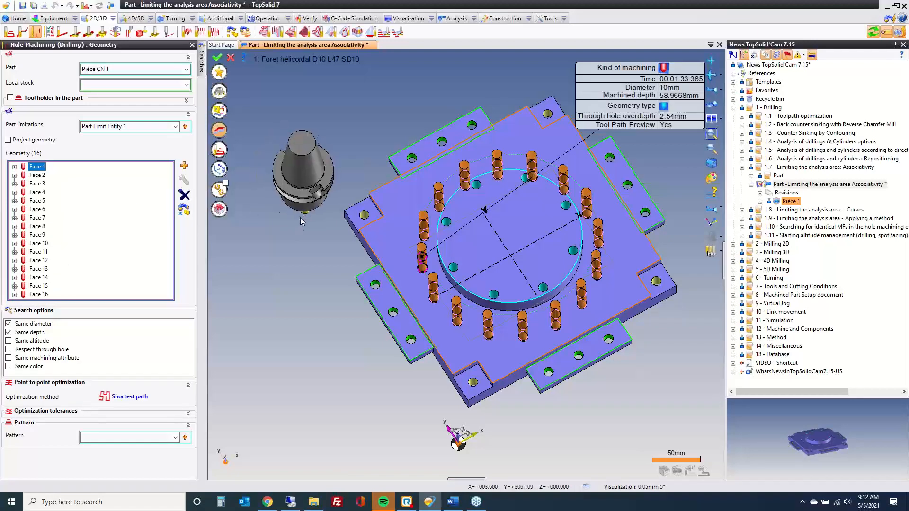
{"action": "middle_click_drag", "start_coordinate": [300, 218], "coordinate": [299, 187]}
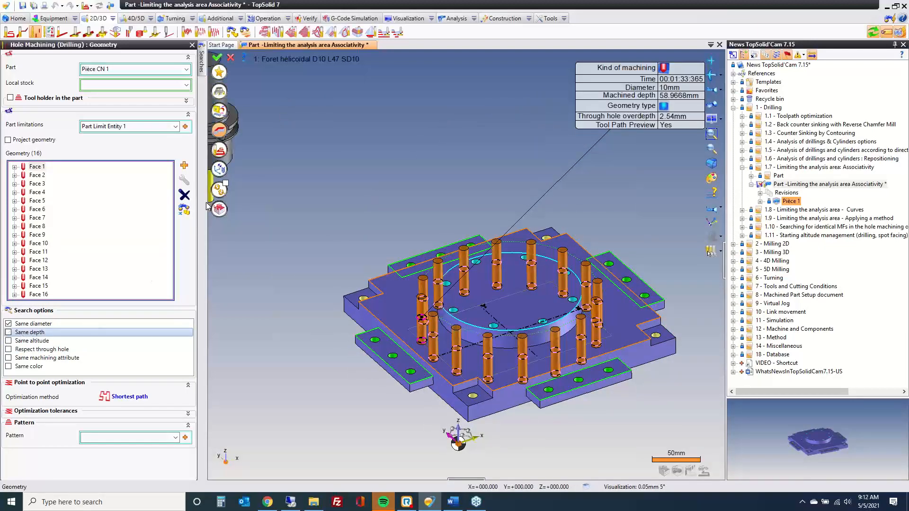
Add the holes matching Face 1 in diameter only to the drilling geometry within Part Limit Entity 1 and validate the operation.
{"action": "left_click", "coordinate": [185, 209]}
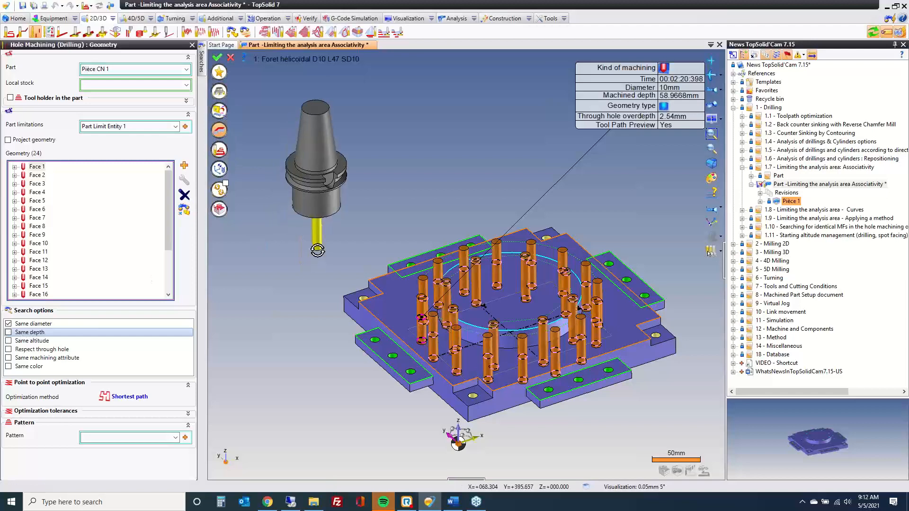
{"action": "middle_click_drag", "start_coordinate": [258, 245], "coordinate": [314, 288]}
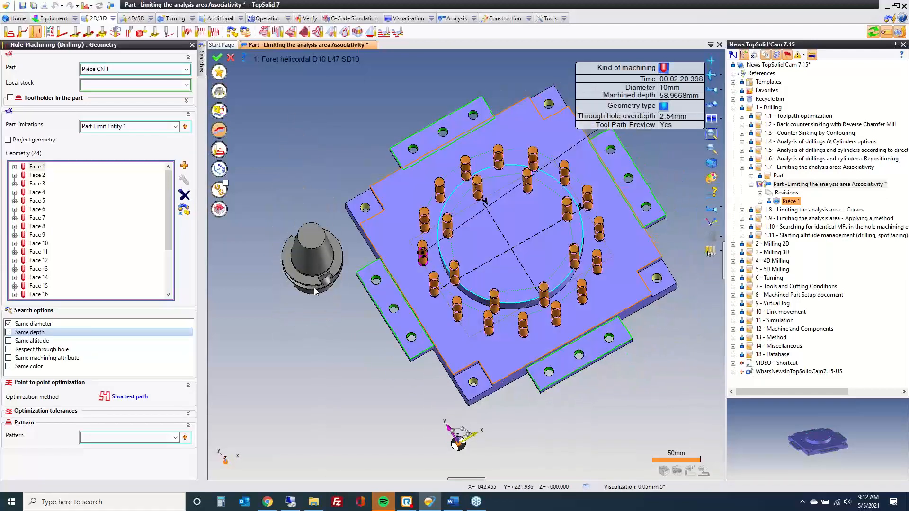
{"action": "left_click_drag", "start_coordinate": [314, 288], "coordinate": [289, 262]}
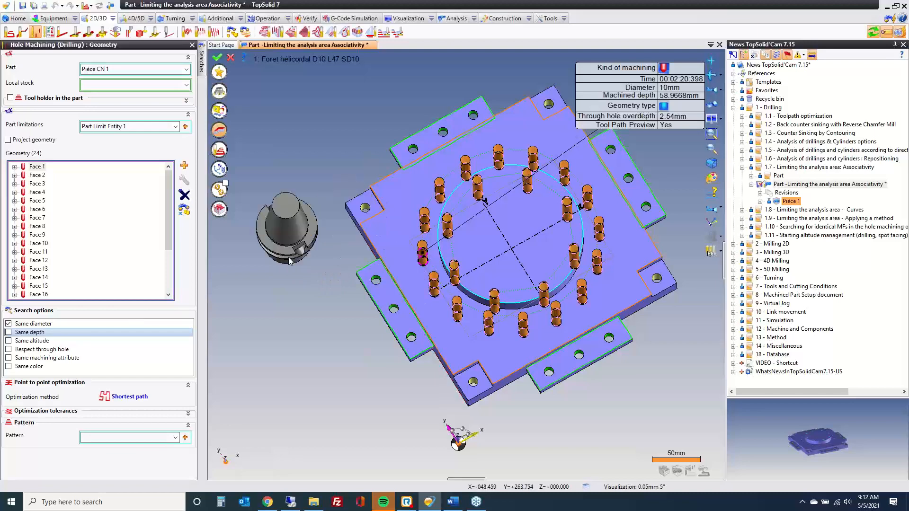
{"action": "left_click", "coordinate": [217, 58]}
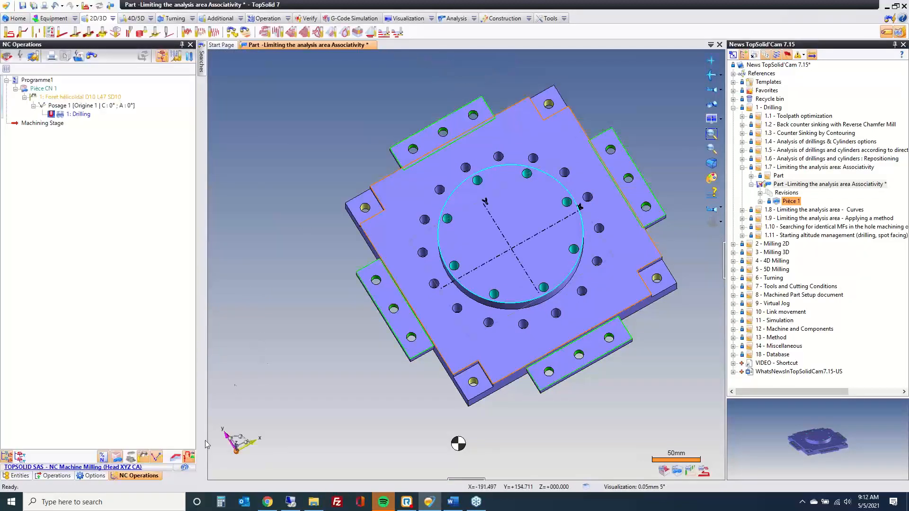
Examine the faces covered by Part Limit Entity 1 with the finished part and the stock alternately hidden and shown.
{"action": "left_click", "coordinate": [23, 477]}
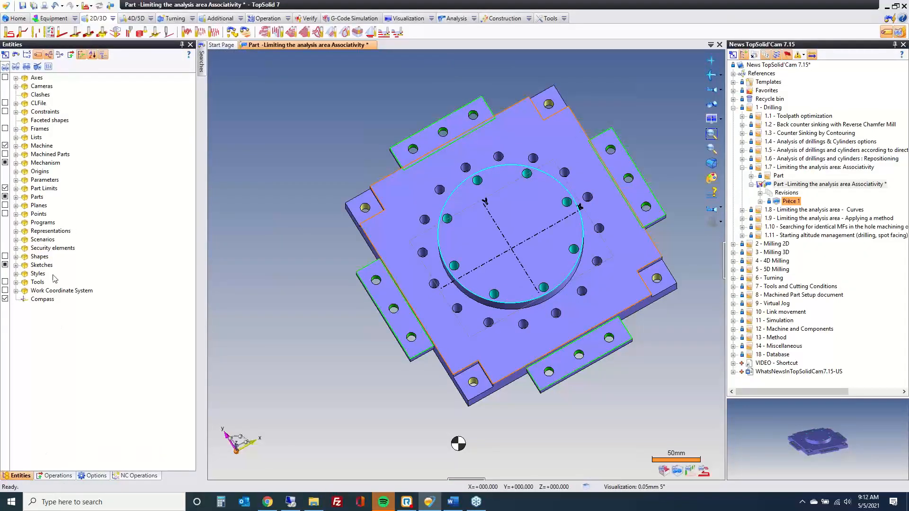
{"action": "left_click", "coordinate": [16, 189]}
{"action": "left_click", "coordinate": [56, 197]}
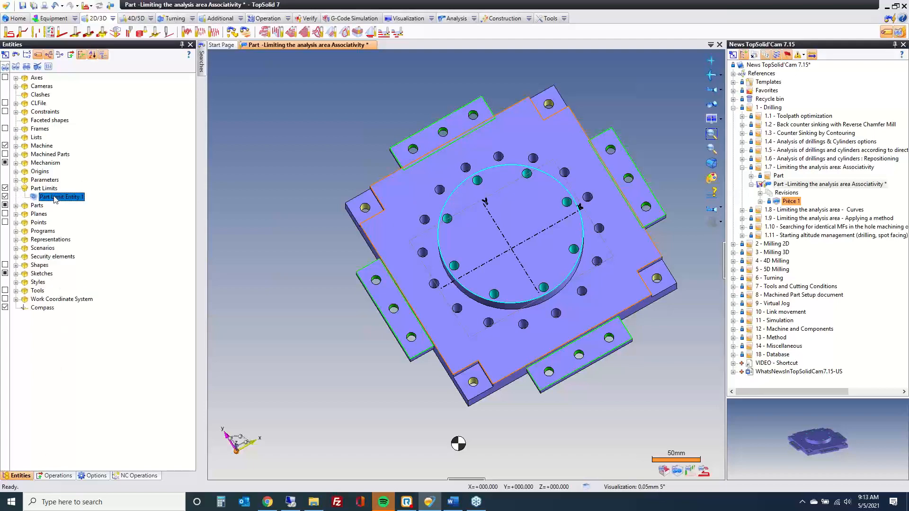
{"action": "middle_click_drag", "start_coordinate": [305, 252], "coordinate": [308, 293]}
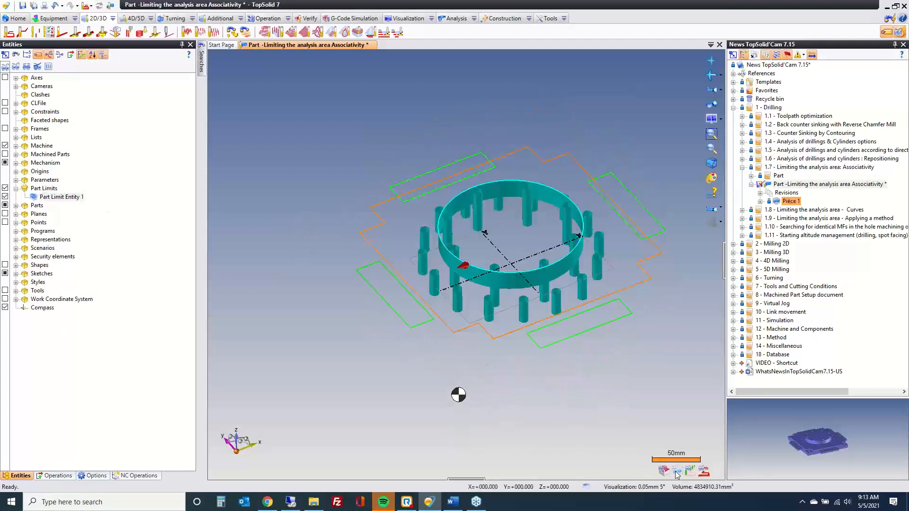
{"action": "left_click", "coordinate": [677, 471]}
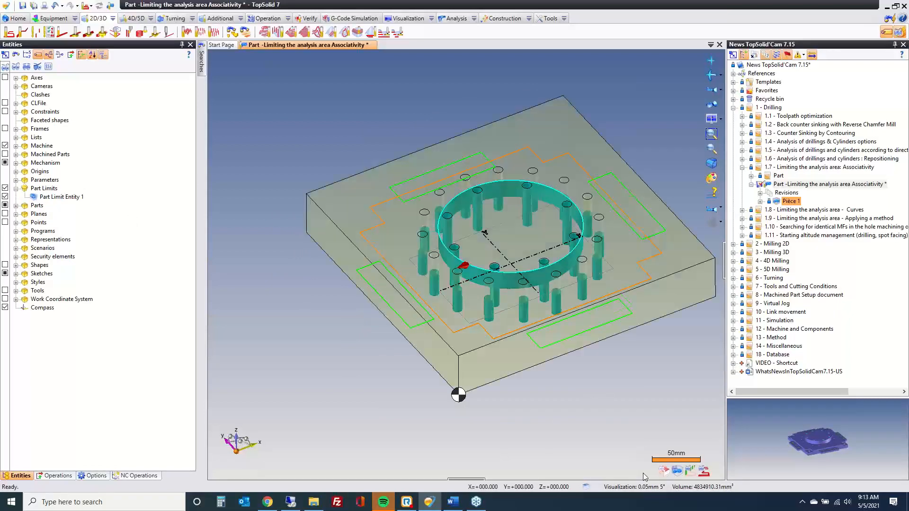
{"action": "left_click", "coordinate": [665, 471]}
{"action": "left_click", "coordinate": [677, 471]}
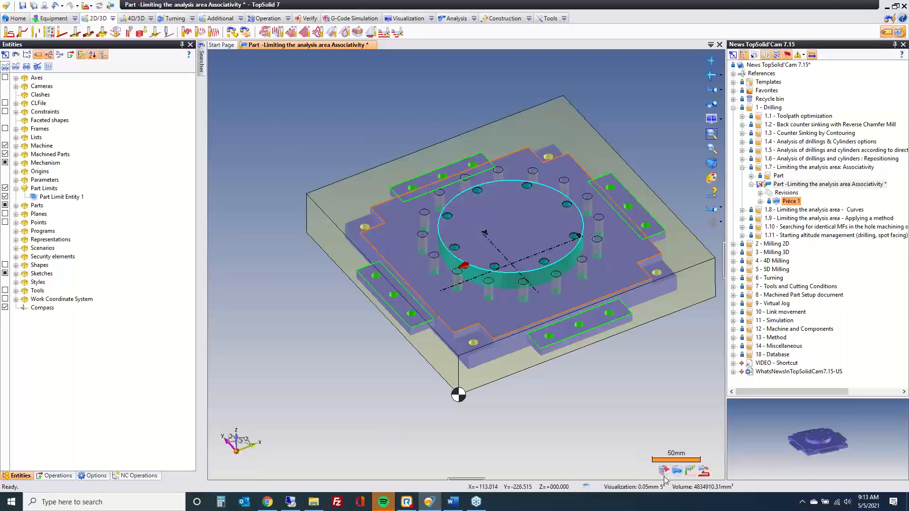
{"action": "left_click", "coordinate": [664, 470]}
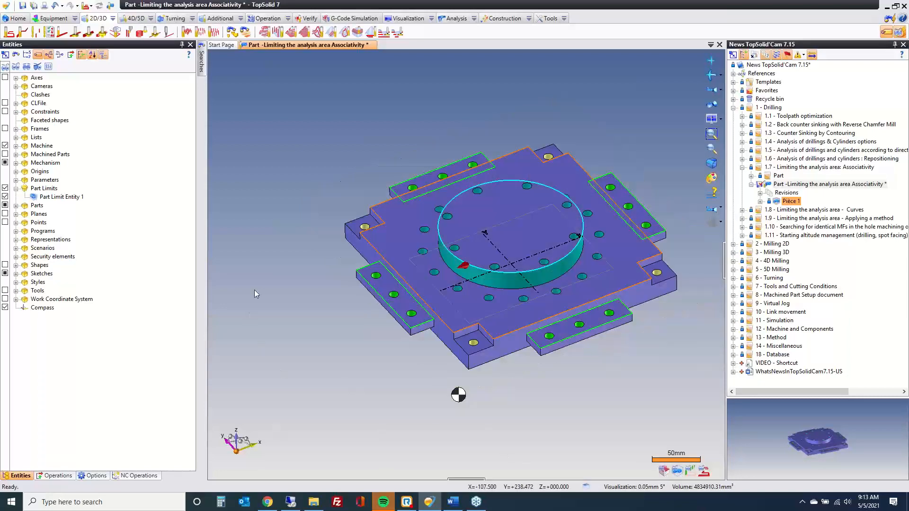
Edit Part Limit Entity 1, adding the central boss's circle as a bounding curve to exclude the boss from the analysis area.
{"action": "left_click", "coordinate": [62, 197]}
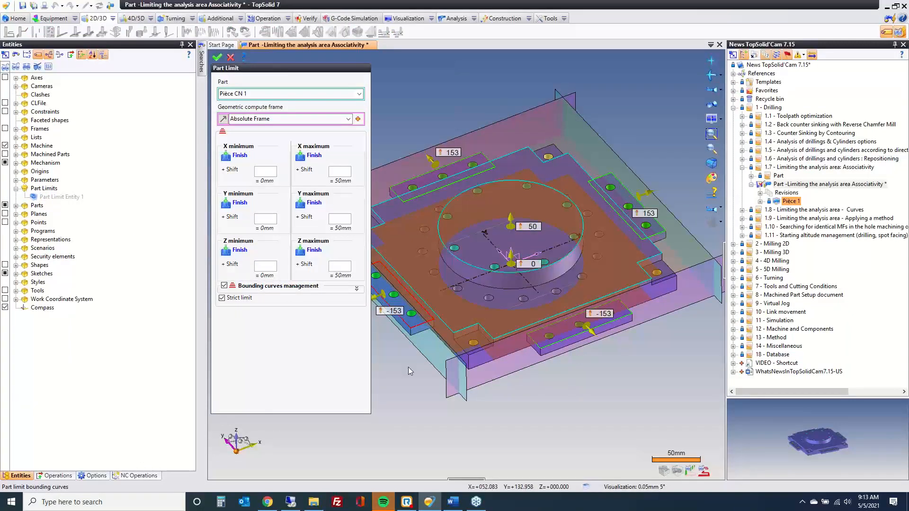
{"action": "middle_click_drag", "start_coordinate": [535, 374], "coordinate": [601, 431]}
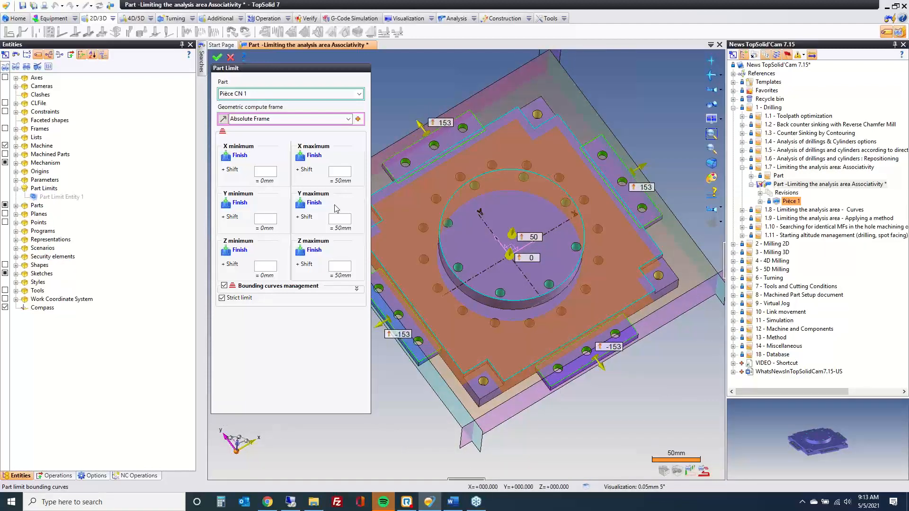
{"action": "left_click", "coordinate": [218, 57]}
Return to the Machining Stage, refresh the drilling operation and check its toolpath around the central boss.
{"action": "left_click", "coordinate": [124, 476]}
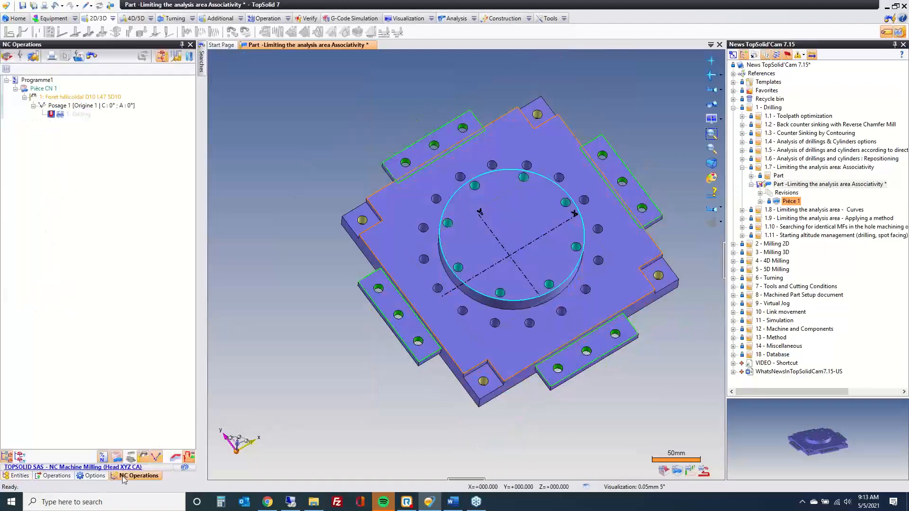
{"action": "left_click", "coordinate": [93, 5]}
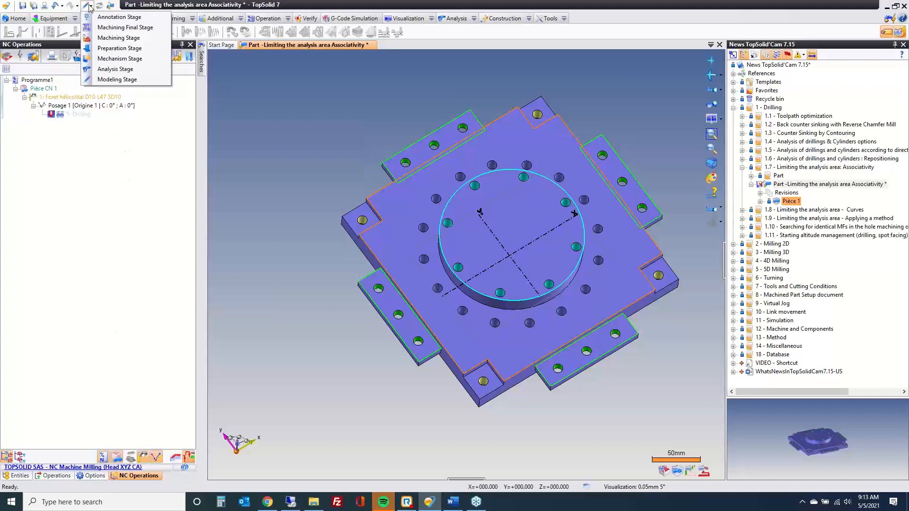
{"action": "left_click", "coordinate": [108, 37]}
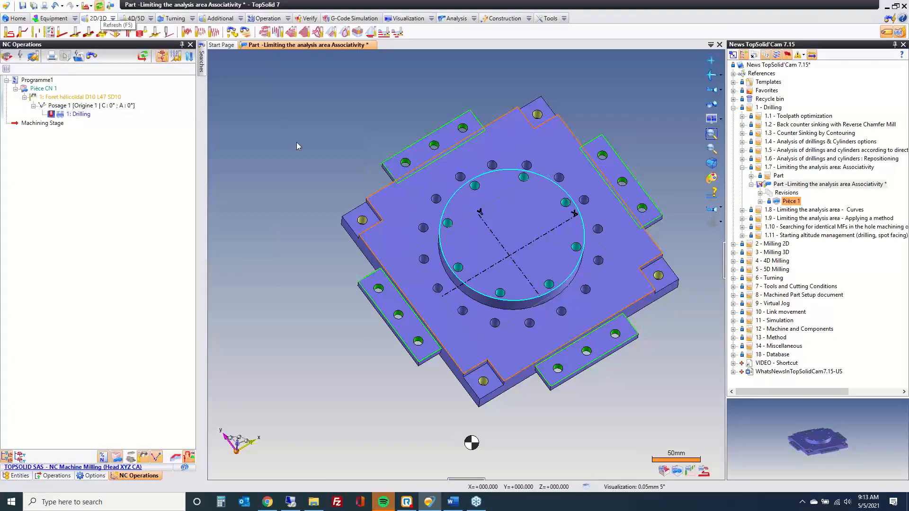
{"action": "left_click", "coordinate": [74, 114]}
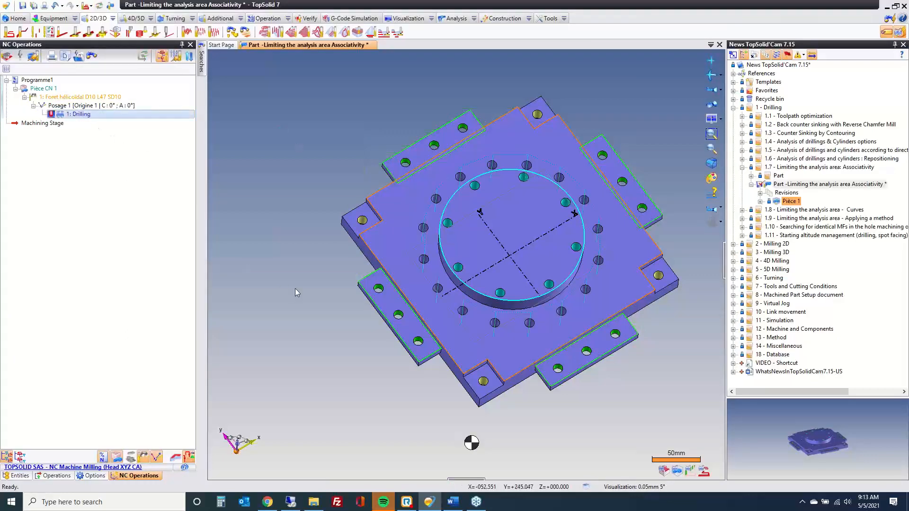
{"action": "middle_click_drag", "start_coordinate": [294, 289], "coordinate": [295, 252]}
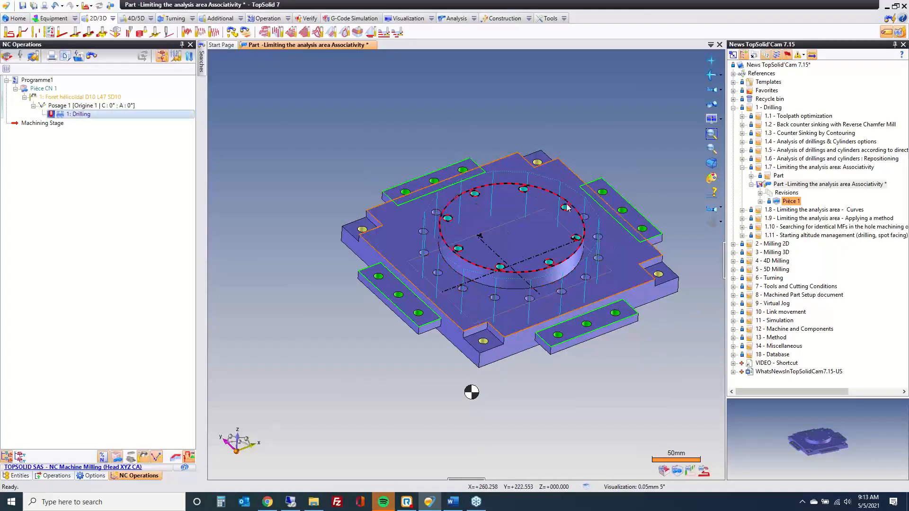
{"action": "left_click", "coordinate": [550, 268]}
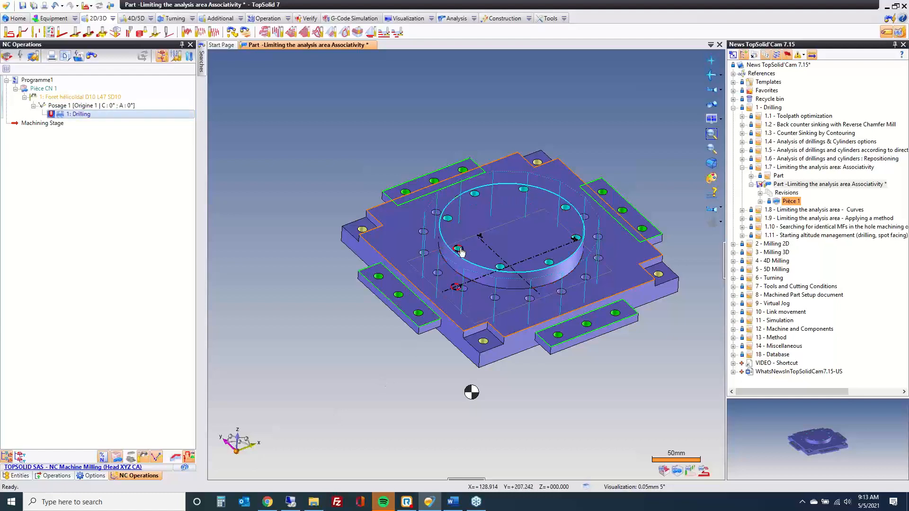
Edit Part Limit Entity 1 again, adding the green outlines of the four side pads as bounding curves.
{"action": "left_click", "coordinate": [20, 476]}
{"action": "left_click", "coordinate": [52, 197]}
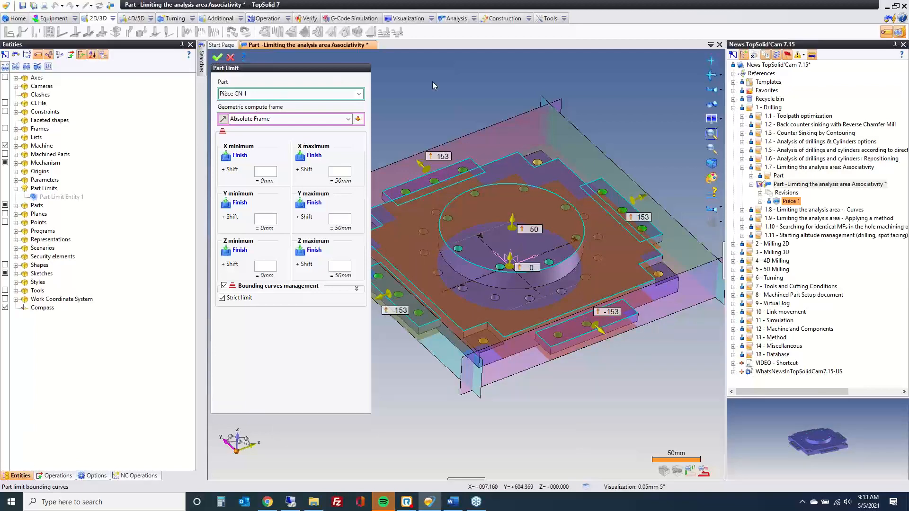
{"action": "left_click", "coordinate": [218, 57]}
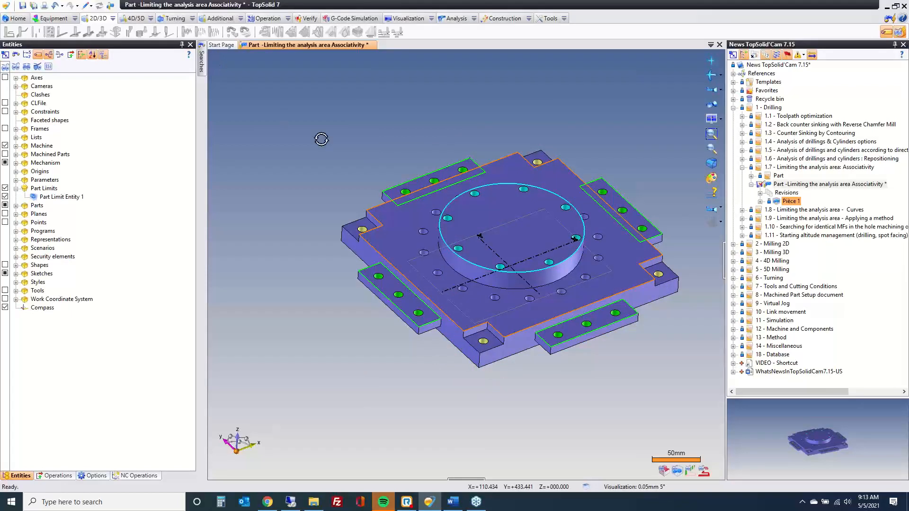
Examine the holes covered by Part Limit Entity 1 with the finished part temporarily hidden.
{"action": "left_click", "coordinate": [62, 197]}
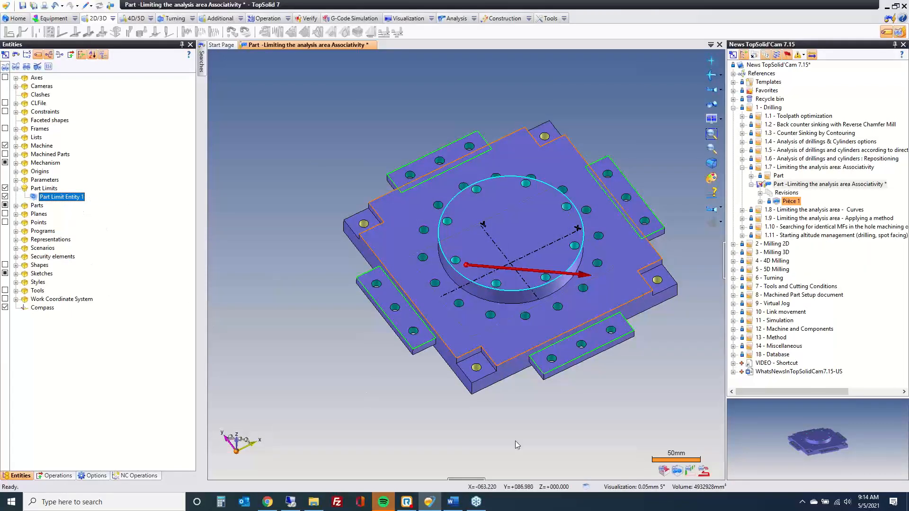
{"action": "left_click", "coordinate": [677, 471]}
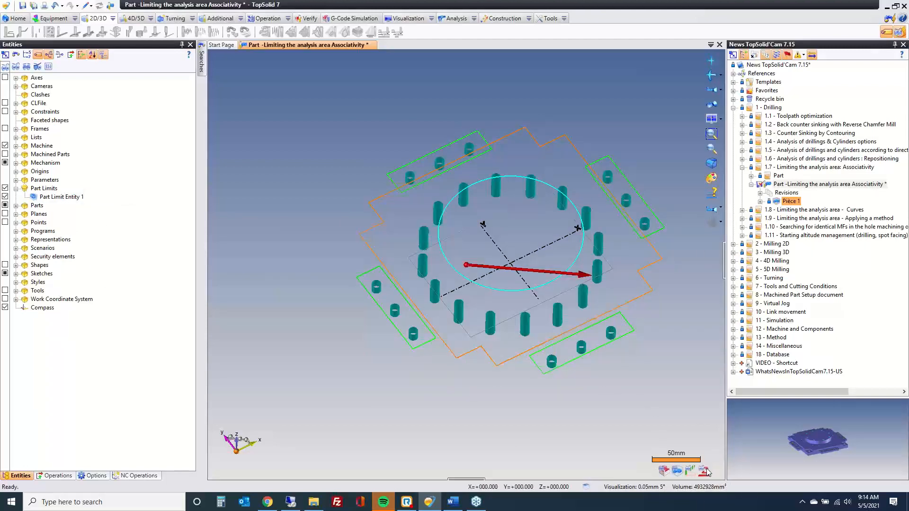
{"action": "left_click", "coordinate": [677, 472]}
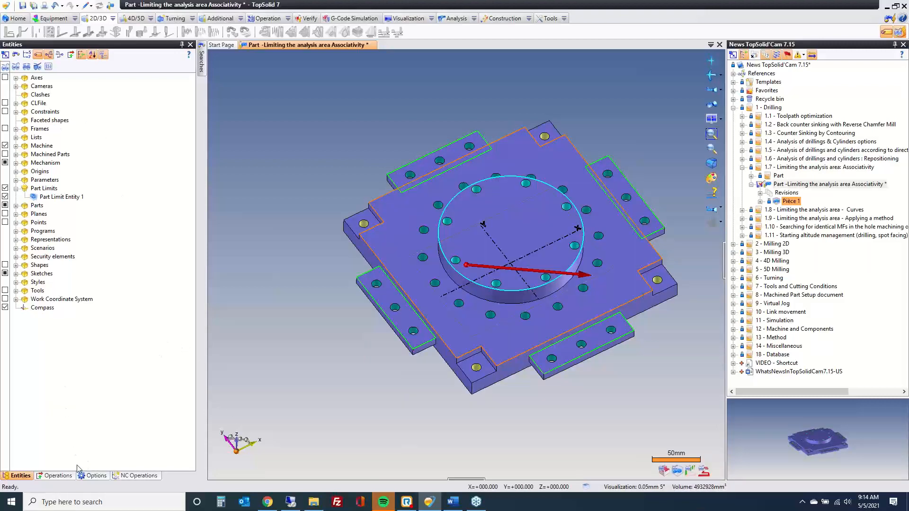
Return to the Machining Stage, update the drilling operation and review its geometry for holes outside the part limit.
{"action": "left_click", "coordinate": [137, 475]}
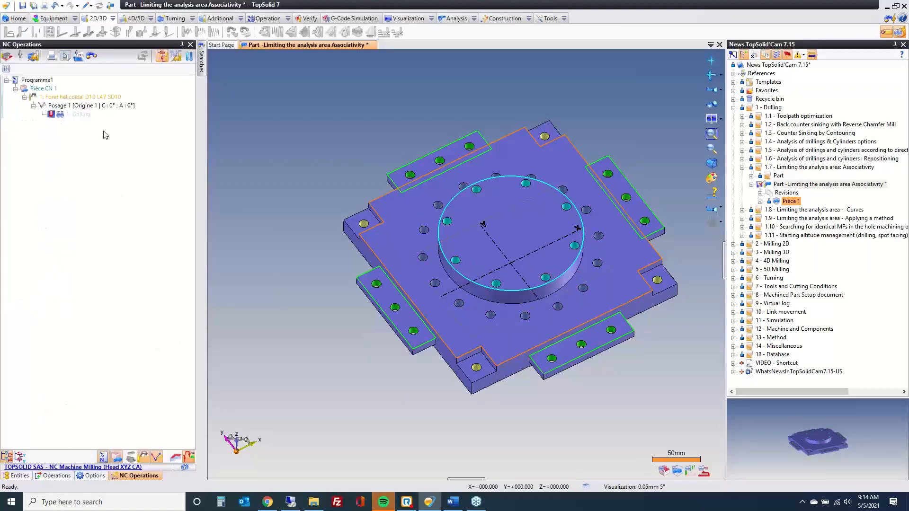
{"action": "left_click", "coordinate": [87, 9]}
{"action": "left_click", "coordinate": [106, 37]}
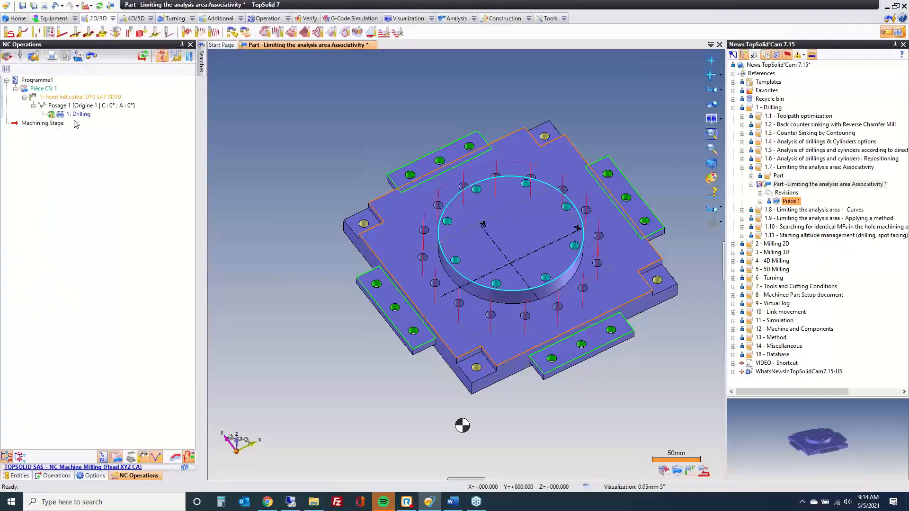
{"action": "left_click", "coordinate": [113, 116]}
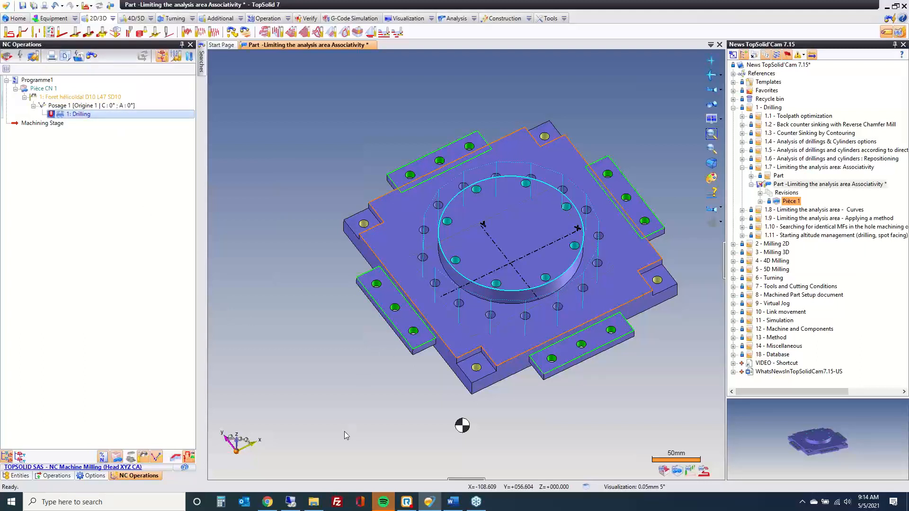
{"action": "double_click", "coordinate": [87, 115]}
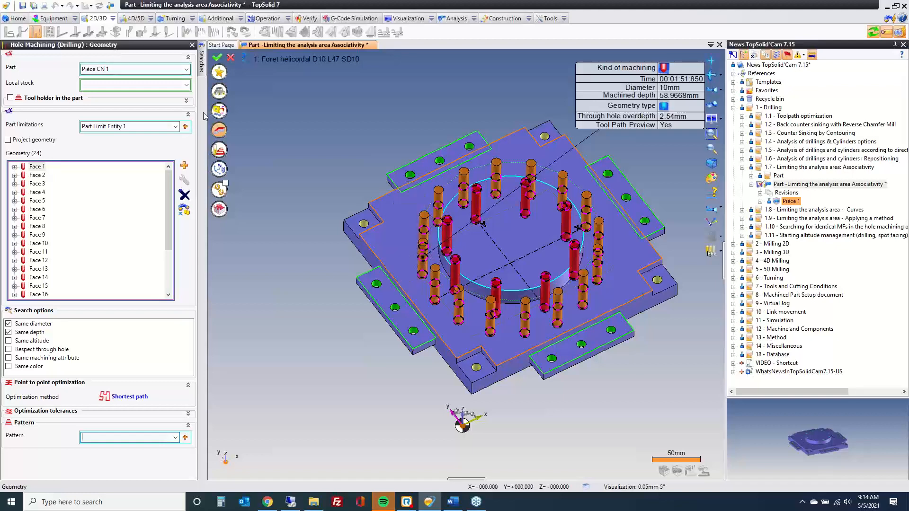
{"action": "left_click", "coordinate": [217, 57]}
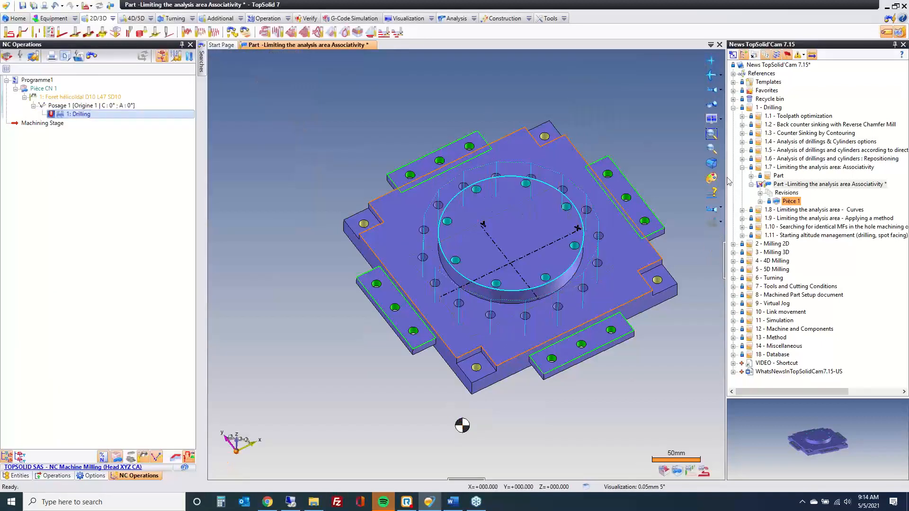
Close the associativity document without saving and open "Part analysis limitation : with curves" from the 1.8 Limiting the analysis area - Curves folder.
{"action": "middle_click", "coordinate": [287, 44]}
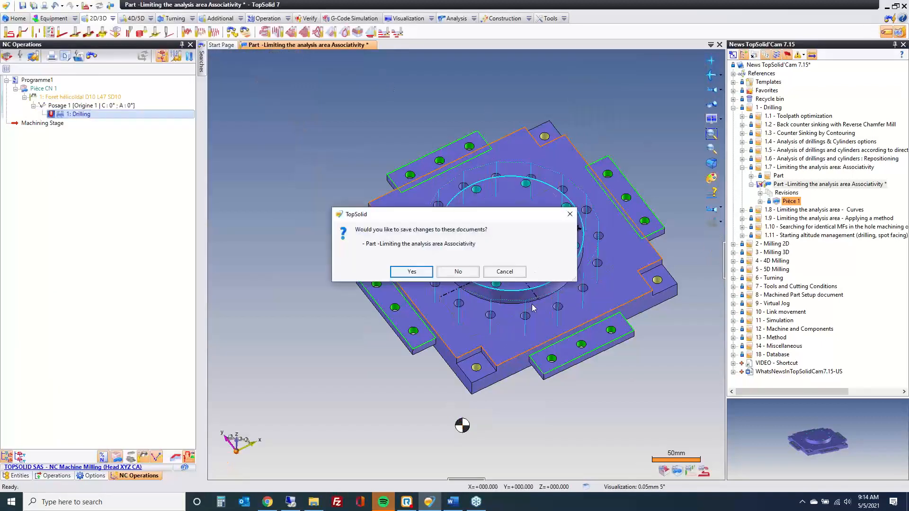
{"action": "left_click", "coordinate": [456, 271]}
{"action": "left_click", "coordinate": [742, 167]}
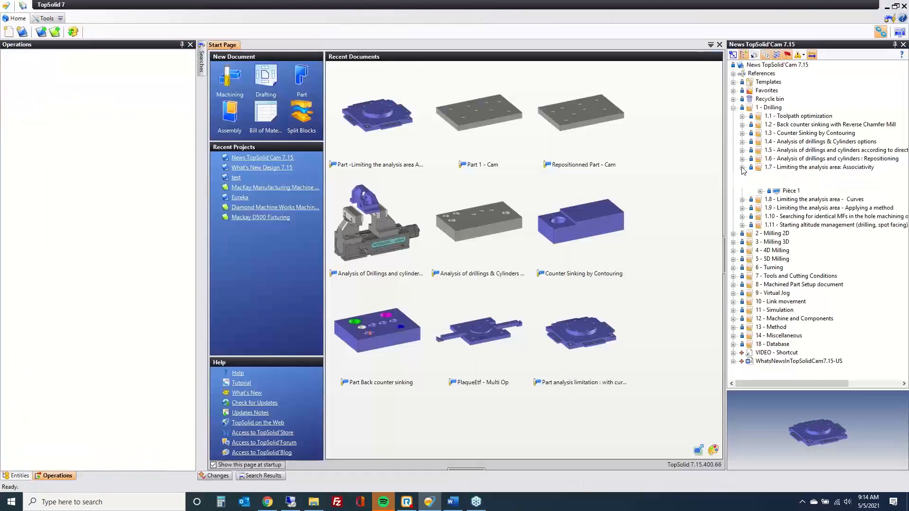
{"action": "left_click", "coordinate": [742, 176]}
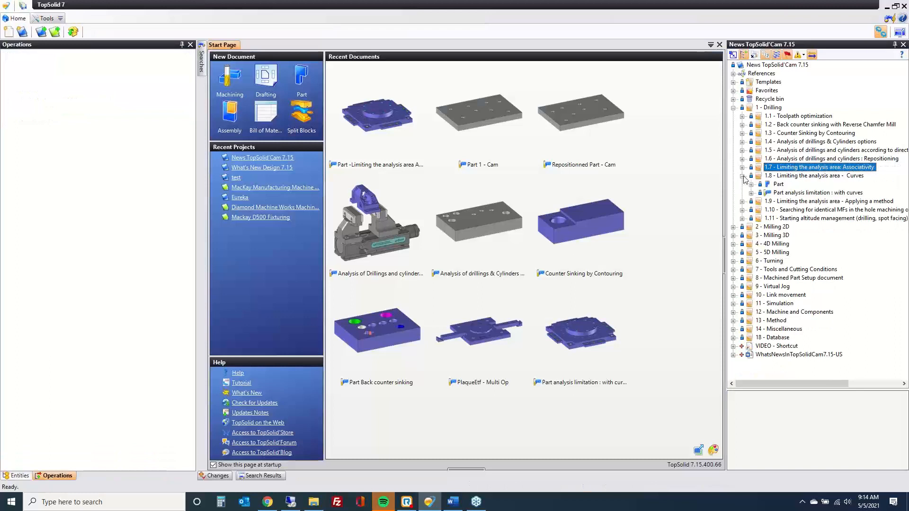
{"action": "left_click", "coordinate": [782, 193]}
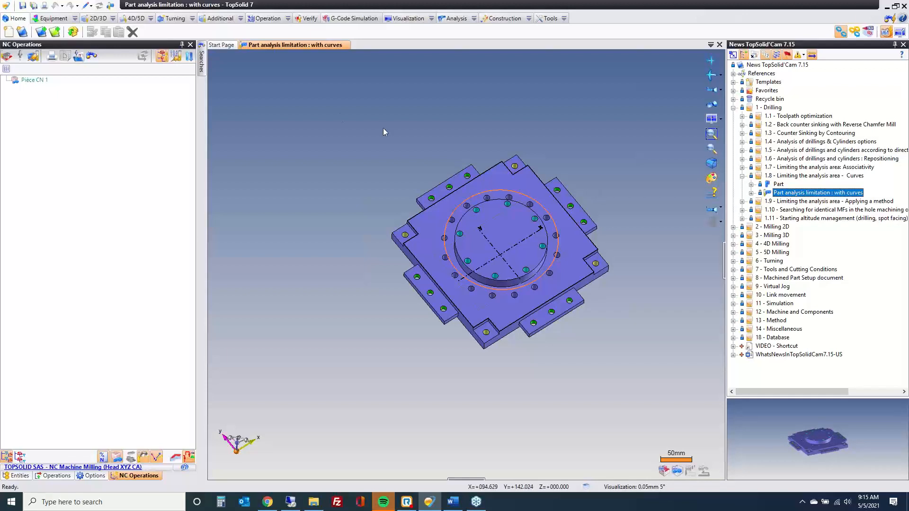
Delete Part Limit Entity 1 from the document's part limits.
{"action": "middle_click_drag", "start_coordinate": [260, 195], "coordinate": [231, 212]}
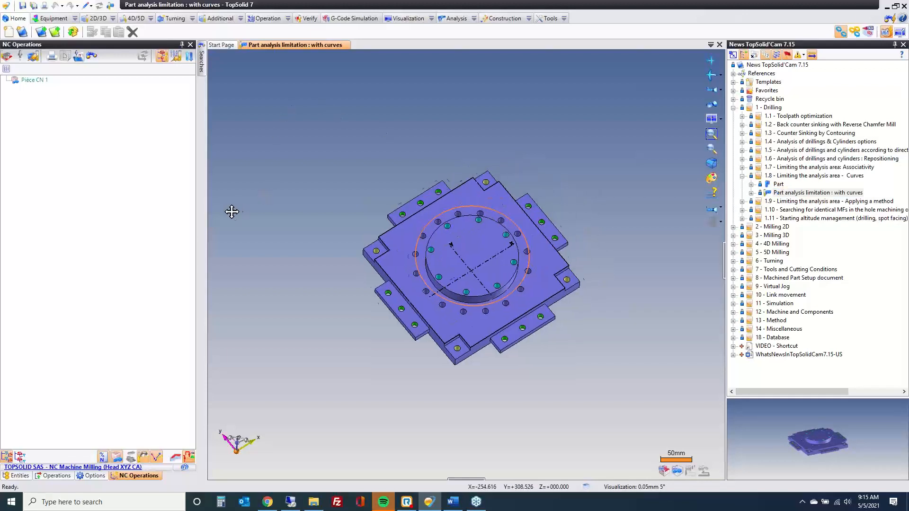
{"action": "left_click", "coordinate": [20, 475]}
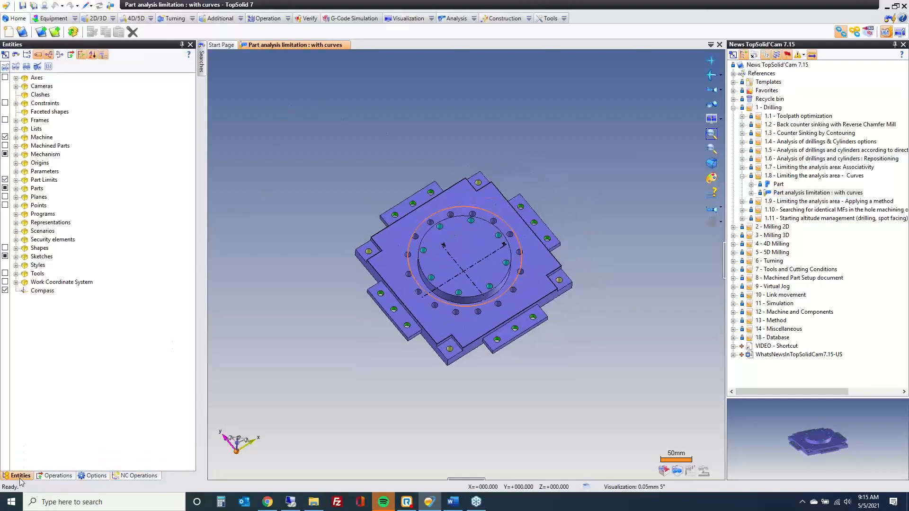
{"action": "left_click", "coordinate": [15, 179]}
{"action": "left_click", "coordinate": [46, 190]}
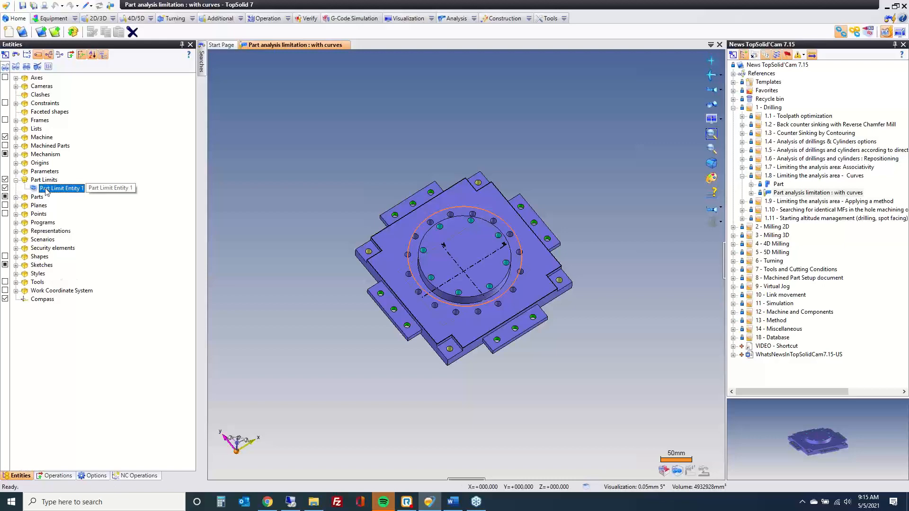
{"action": "key", "text": "Delete"}
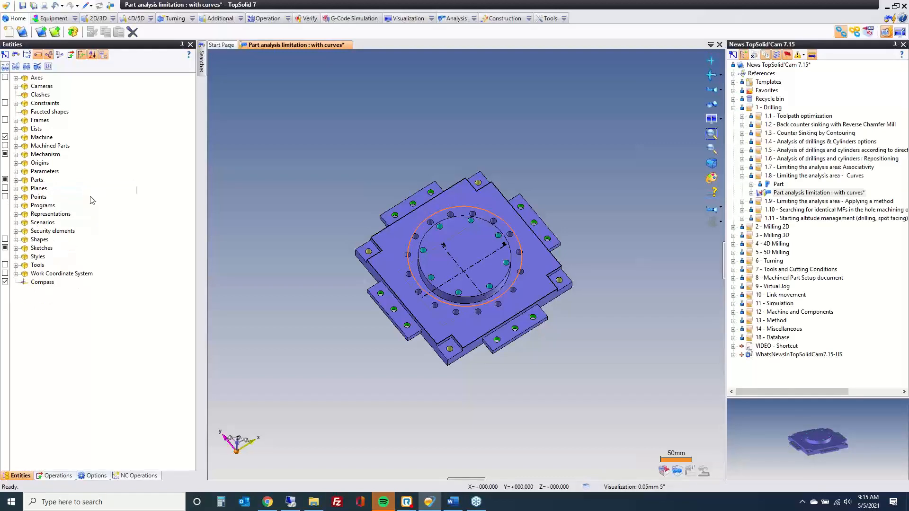
Create a part analysis limitation on Pièce CN 1 with the orange circle as bounding curve and Strict limit enabled.
{"action": "left_click", "coordinate": [75, 18]}
{"action": "mouse_move", "coordinate": [119, 54]}
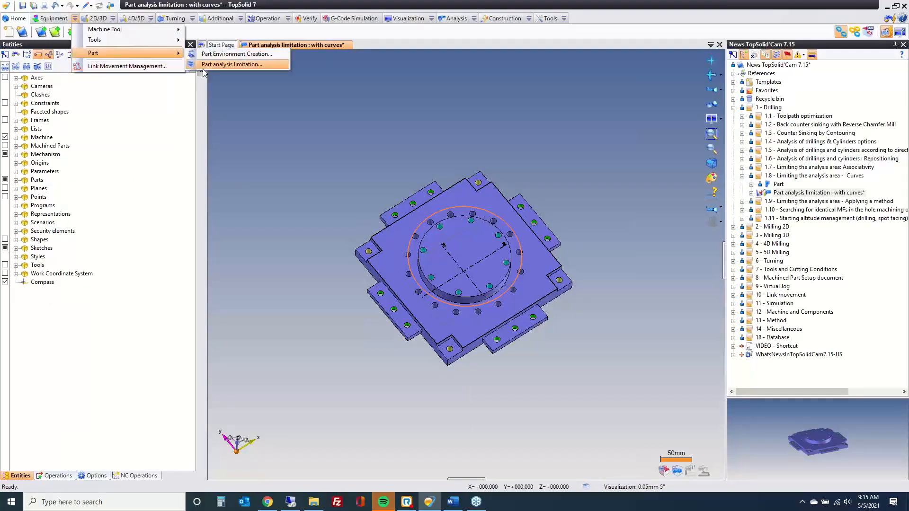
{"action": "left_click", "coordinate": [229, 66]}
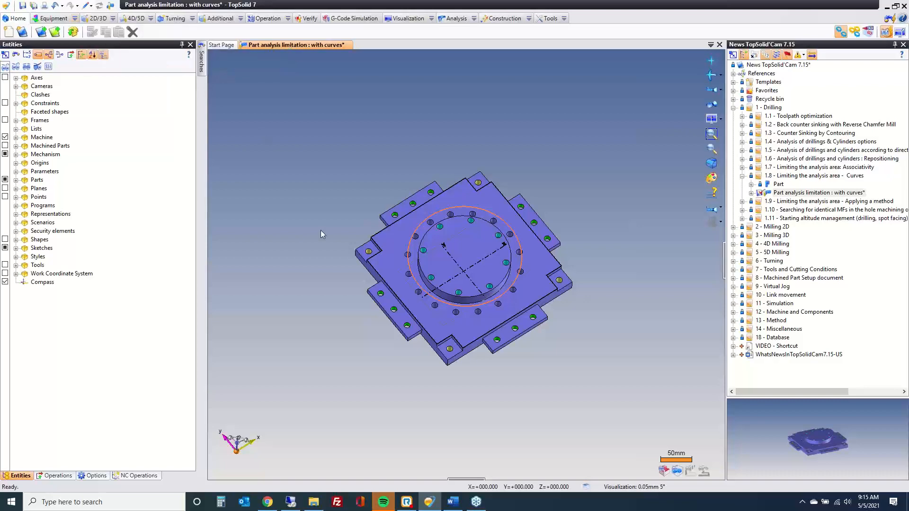
{"action": "mouse_move", "coordinate": [411, 382]}
{"action": "middle_mouse_down"}
{"action": "mouse_move", "coordinate": [419, 374]}
{"action": "mouse_move", "coordinate": [418, 384]}
{"action": "middle_mouse_up"}
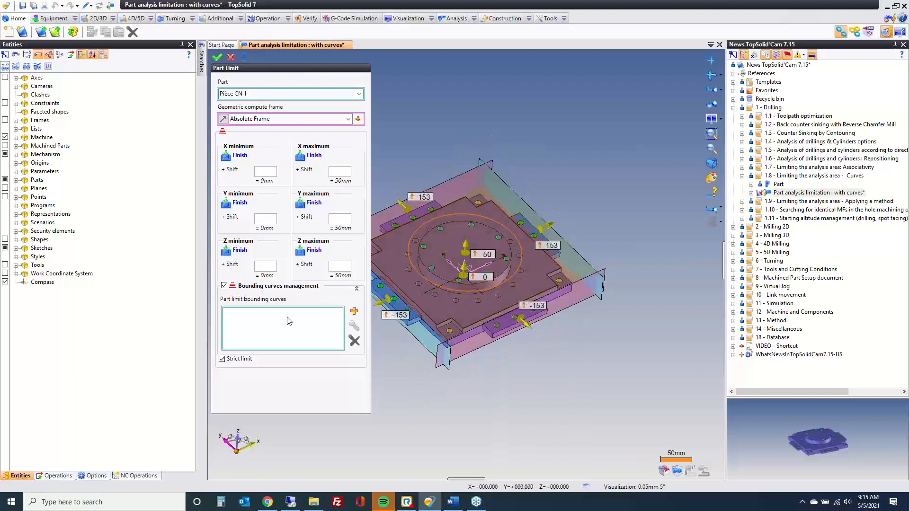
{"action": "left_click", "coordinate": [420, 277]}
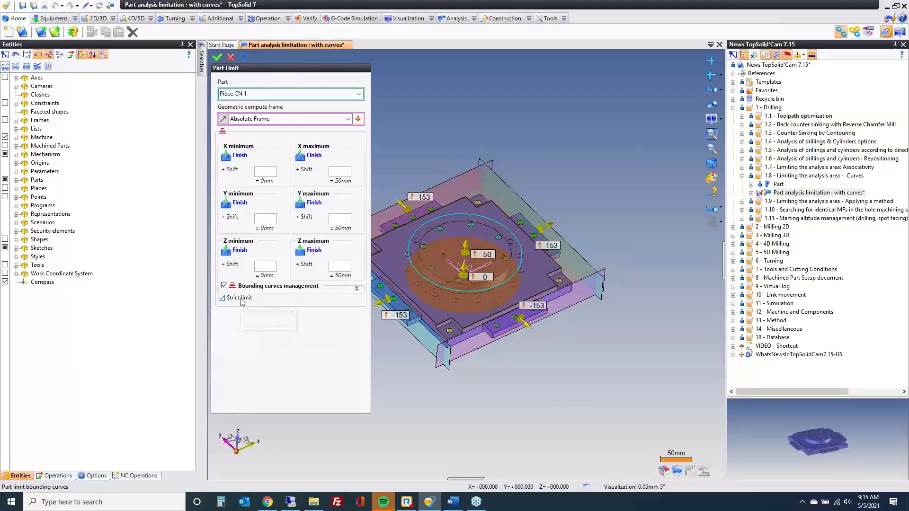
{"action": "left_click", "coordinate": [217, 57]}
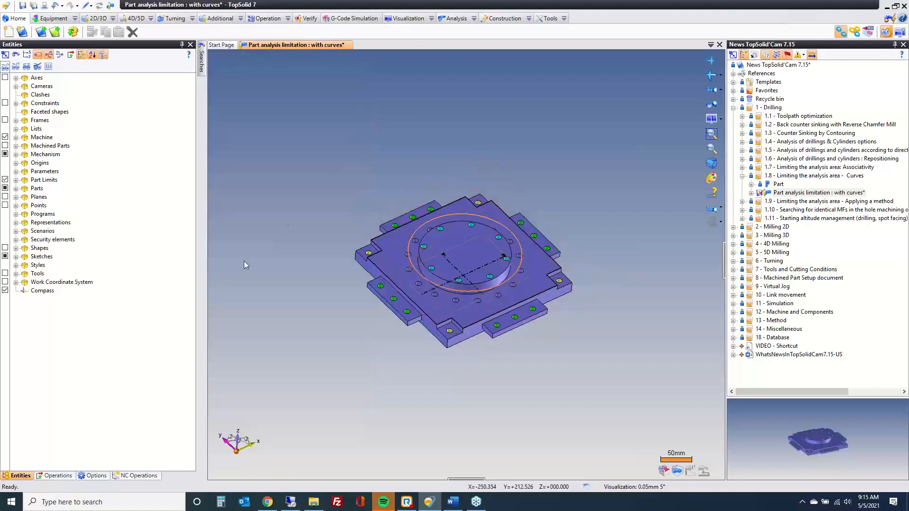
Examine the holes covered by the new Part Limit Entity 1 with the finished part hidden.
{"action": "left_click", "coordinate": [16, 180]}
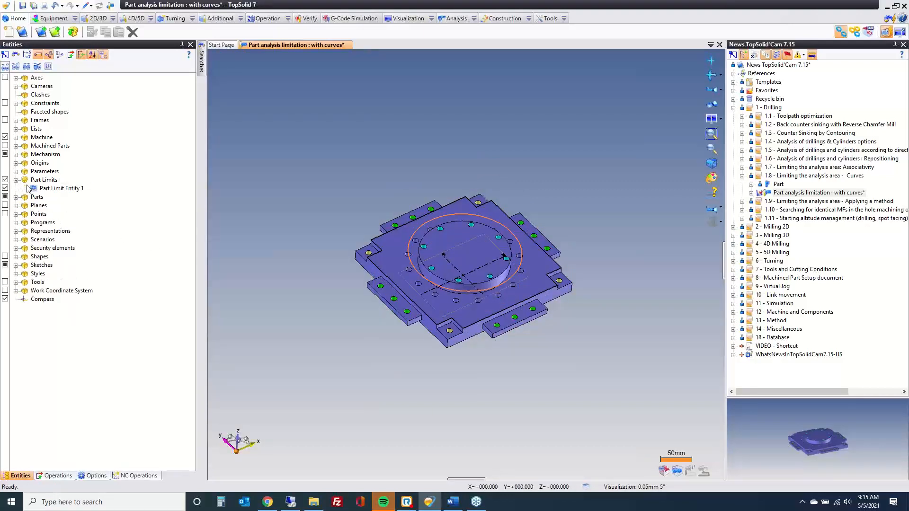
{"action": "left_click", "coordinate": [35, 188]}
{"action": "left_click", "coordinate": [672, 473]}
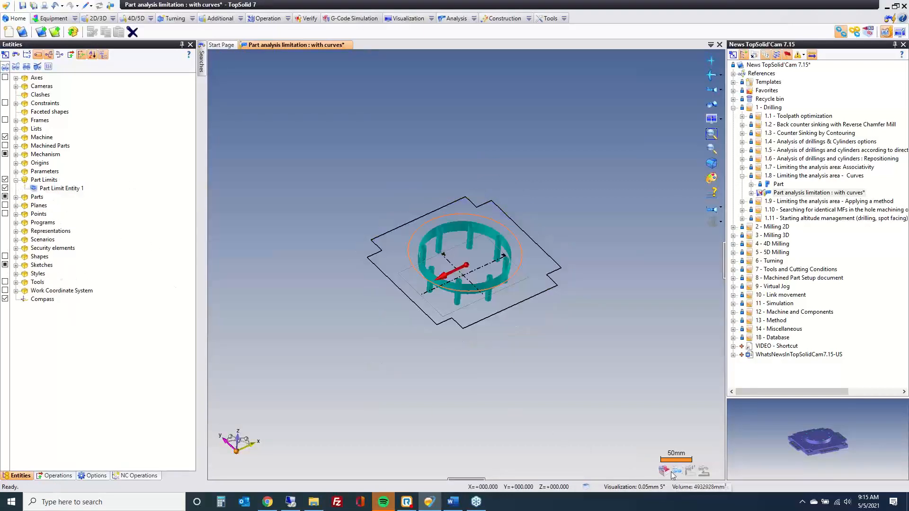
{"action": "scroll", "coordinate": [388, 258], "scroll_direction": "up", "scroll_amount": 5}
{"action": "middle_click_drag", "start_coordinate": [393, 265], "coordinate": [451, 284]}
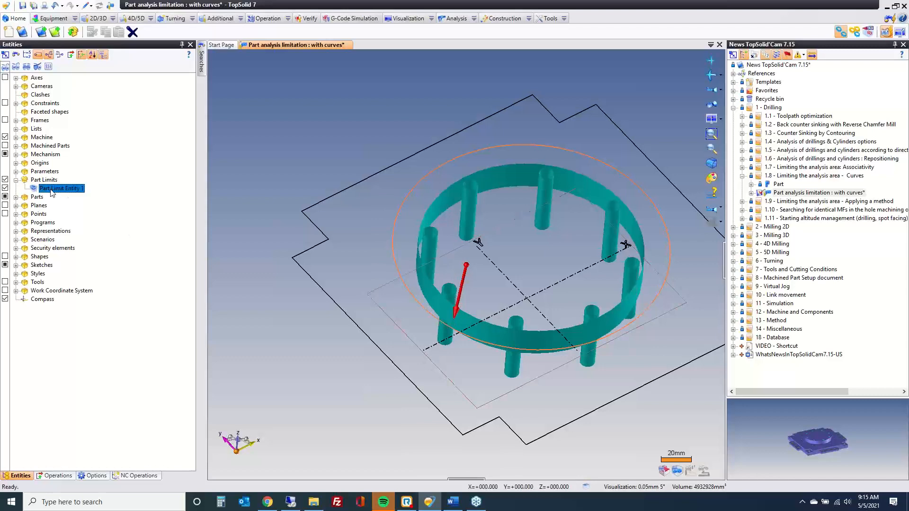
Disable Strict limit on Part Limit Entity 1 and view the holes crossing the circular boundary from above.
{"action": "double_click", "coordinate": [277, 260]}
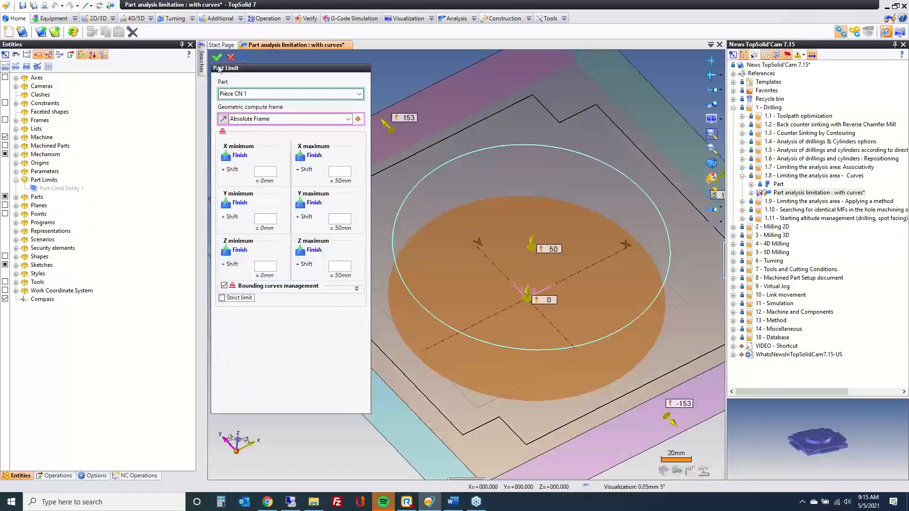
{"action": "key", "text": "Return"}
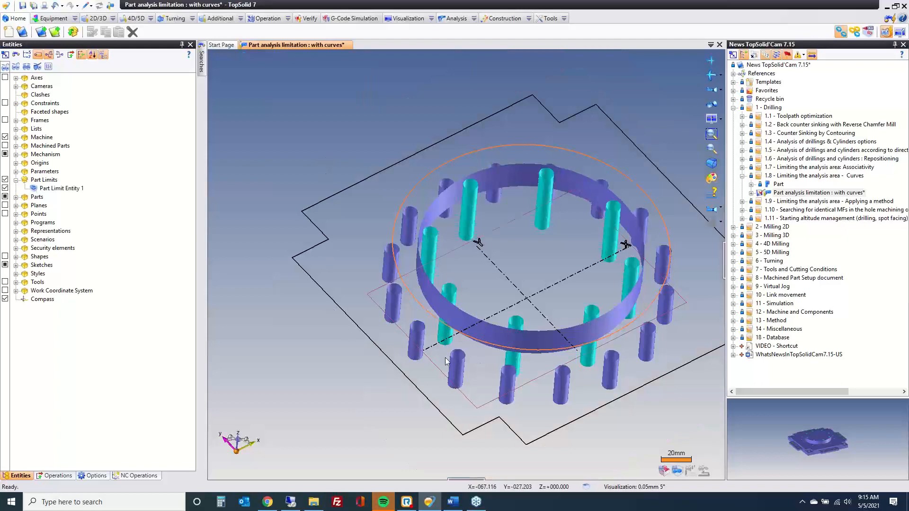
{"action": "middle_click_drag", "start_coordinate": [455, 362], "coordinate": [383, 407]}
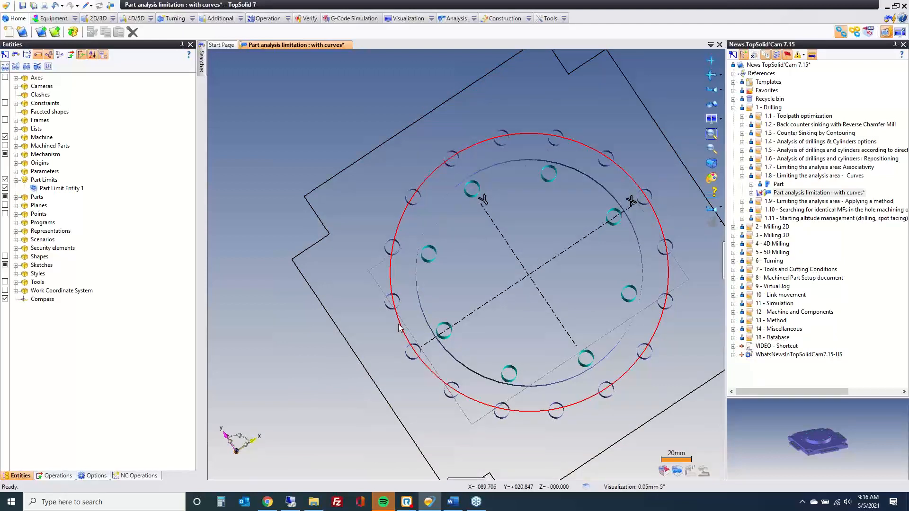
Add the part's black outer outline as a second bounding curve of Part Limit Entity 1.
{"action": "double_click", "coordinate": [64, 190]}
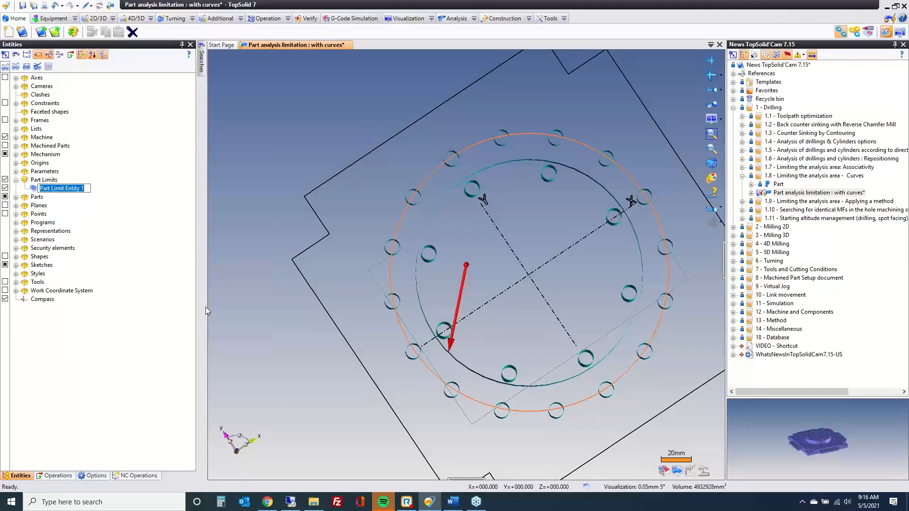
{"action": "key", "text": "Return"}
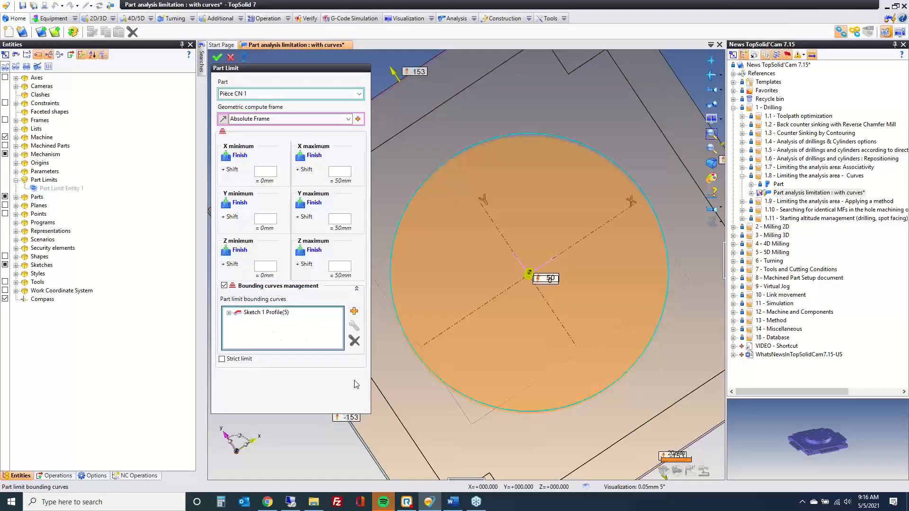
{"action": "left_click", "coordinate": [397, 421]}
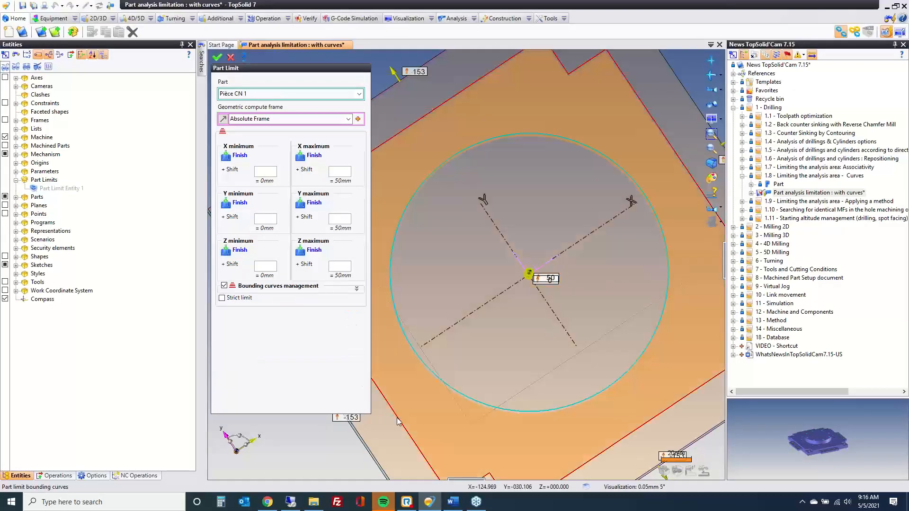
{"action": "left_click", "coordinate": [217, 57]}
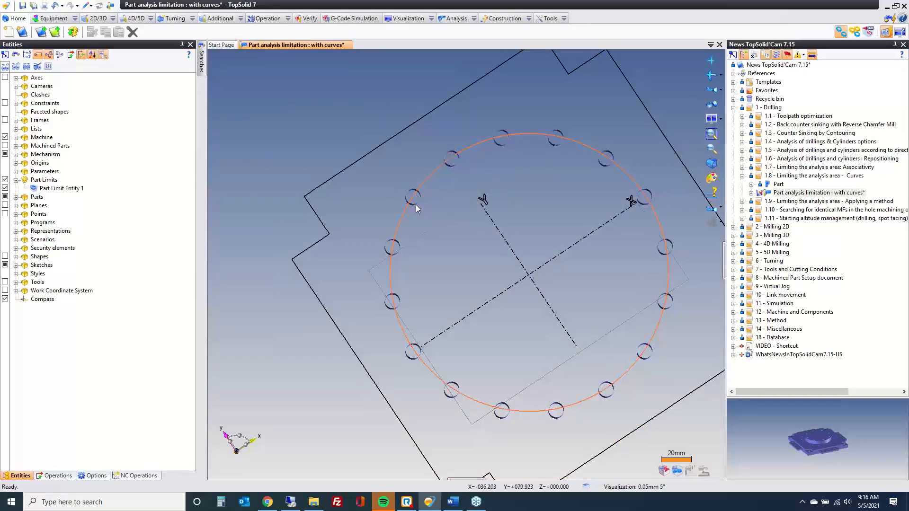
Edit Part Limit Entity 1, removing the outer outline from its bounding curves and moving the X maximum limit to 17.1 mm.
{"action": "left_click", "coordinate": [60, 188]}
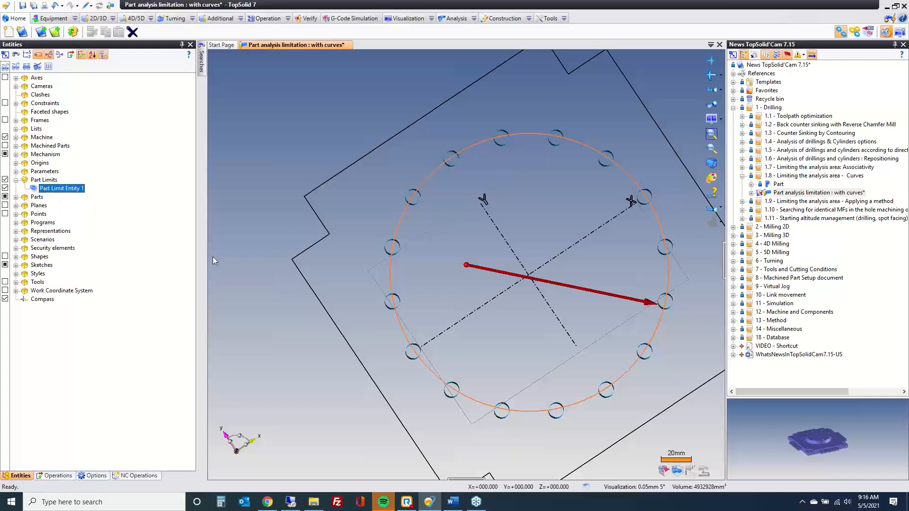
{"action": "left_click", "coordinate": [265, 322]}
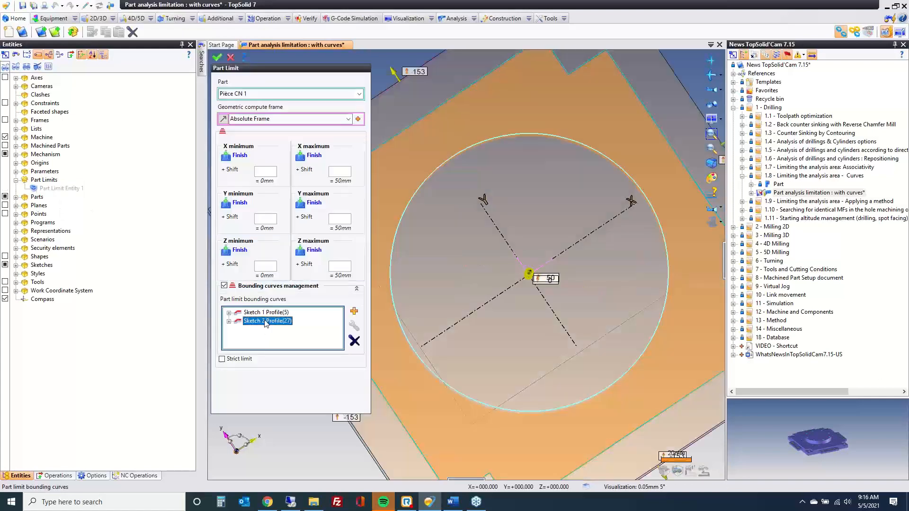
{"action": "key", "text": "Delete"}
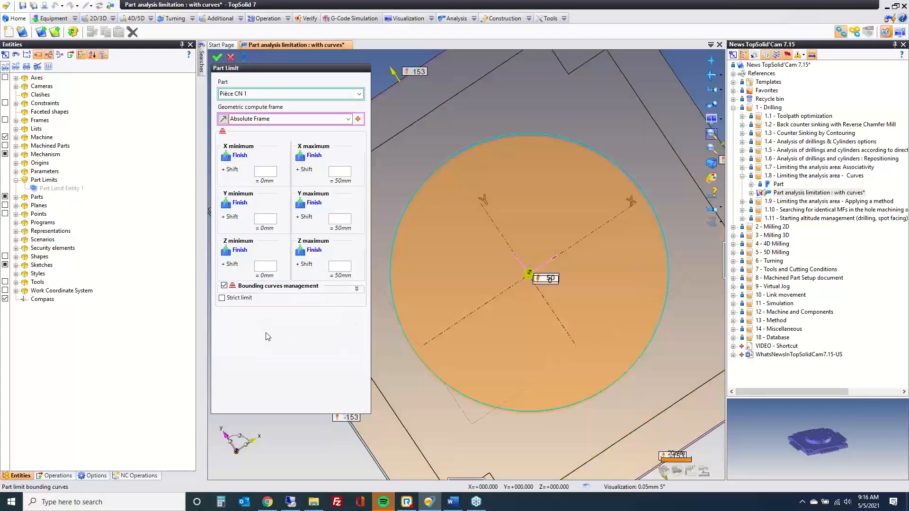
{"action": "scroll", "coordinate": [401, 321], "scroll_direction": "down", "scroll_amount": 3}
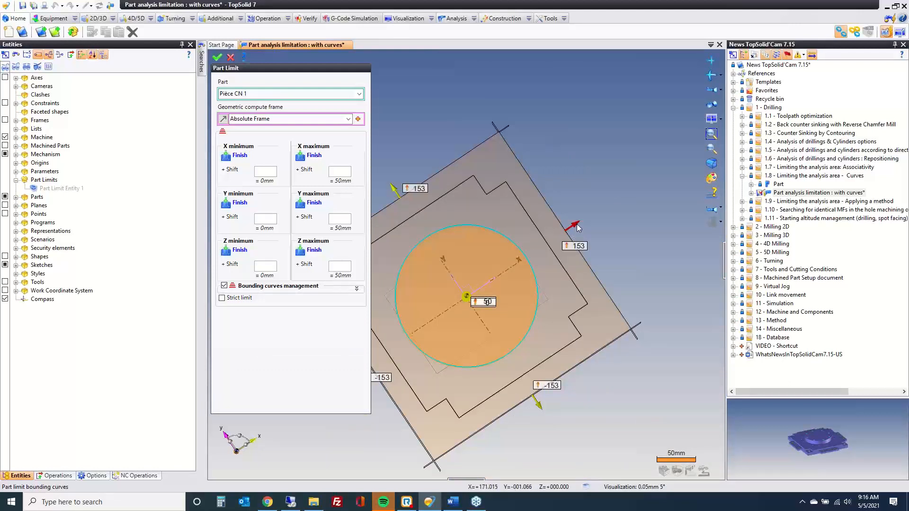
{"action": "left_click_drag", "start_coordinate": [578, 228], "coordinate": [485, 279]}
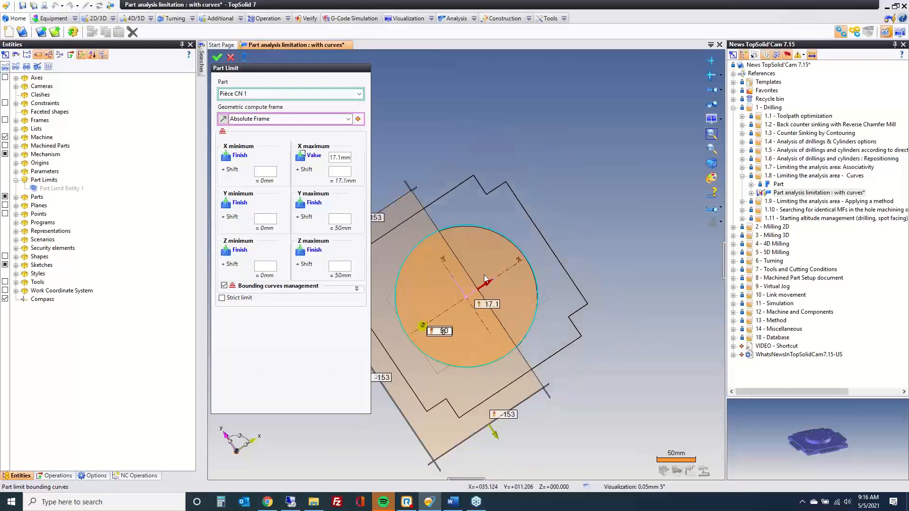
{"action": "left_click", "coordinate": [218, 58]}
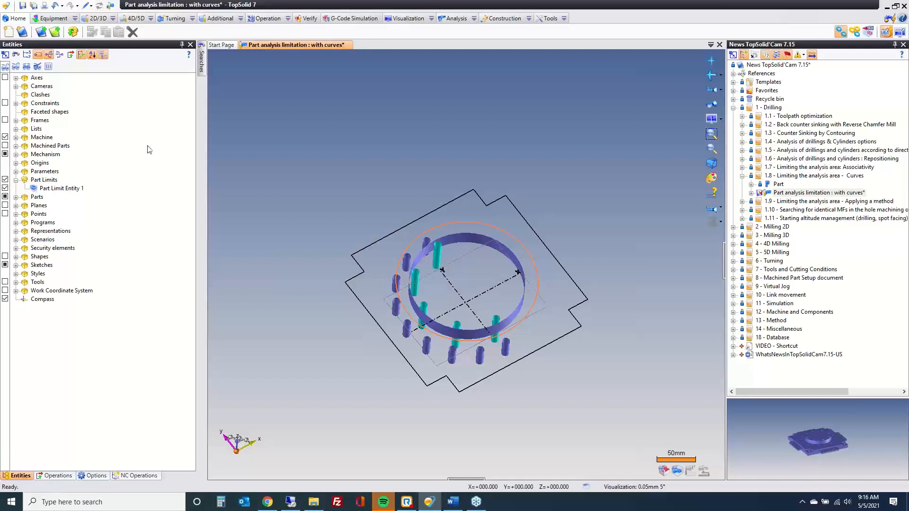
Close the curves document without saving and show the contents of the 1.9 Limiting the analysis area - Applying a method folder.
{"action": "middle_click", "coordinate": [293, 44]}
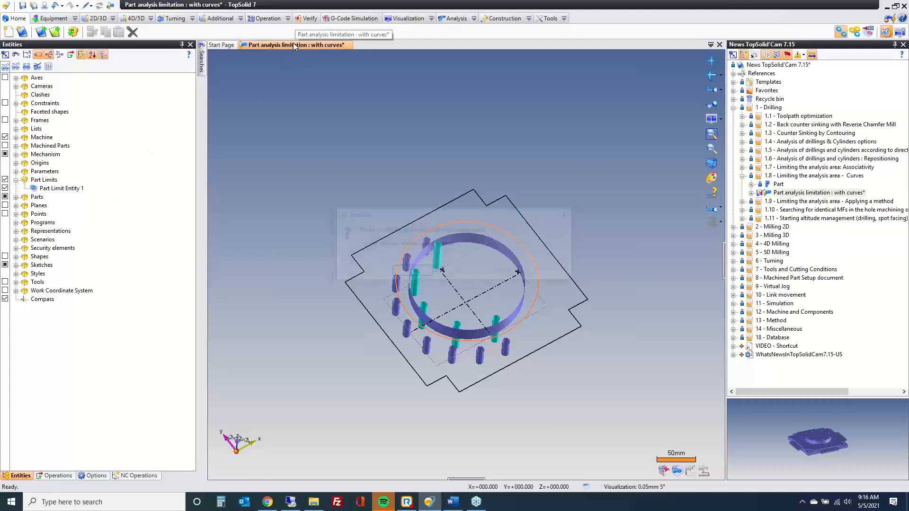
{"action": "left_click", "coordinate": [458, 271]}
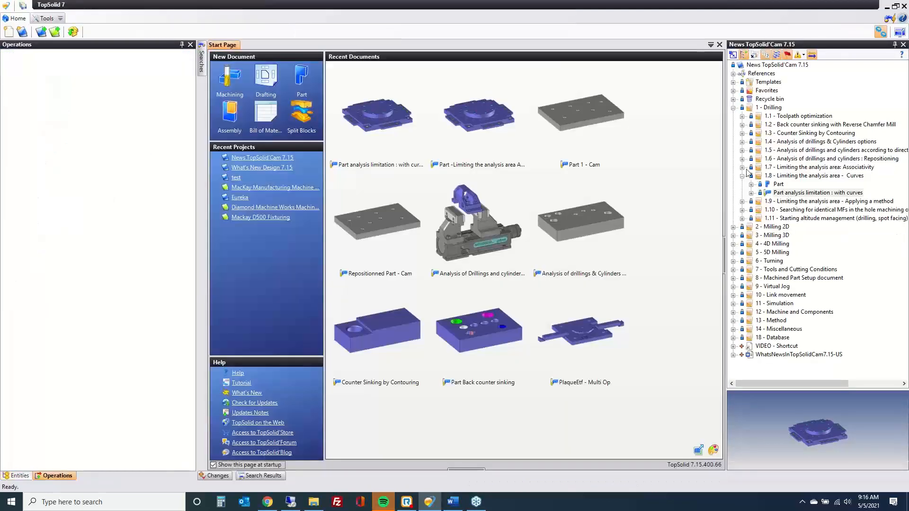
{"action": "left_click", "coordinate": [742, 177]}
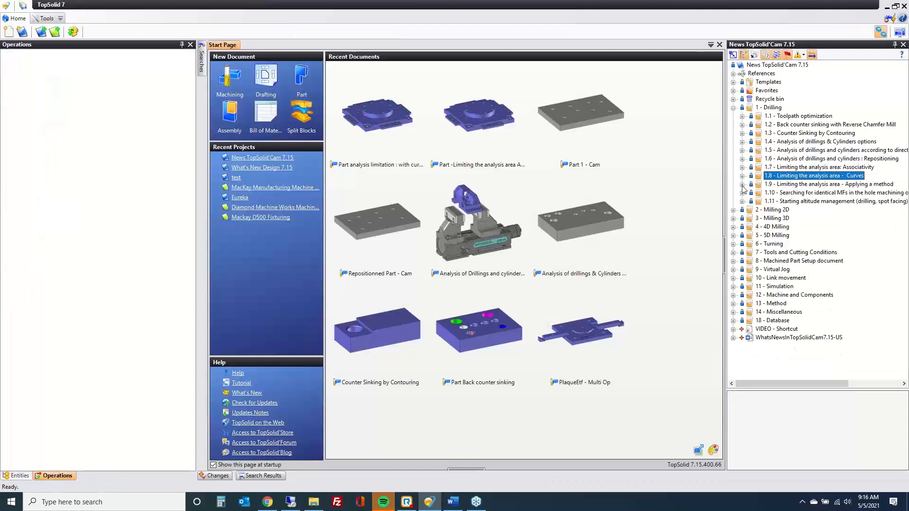
{"action": "left_click", "coordinate": [743, 184]}
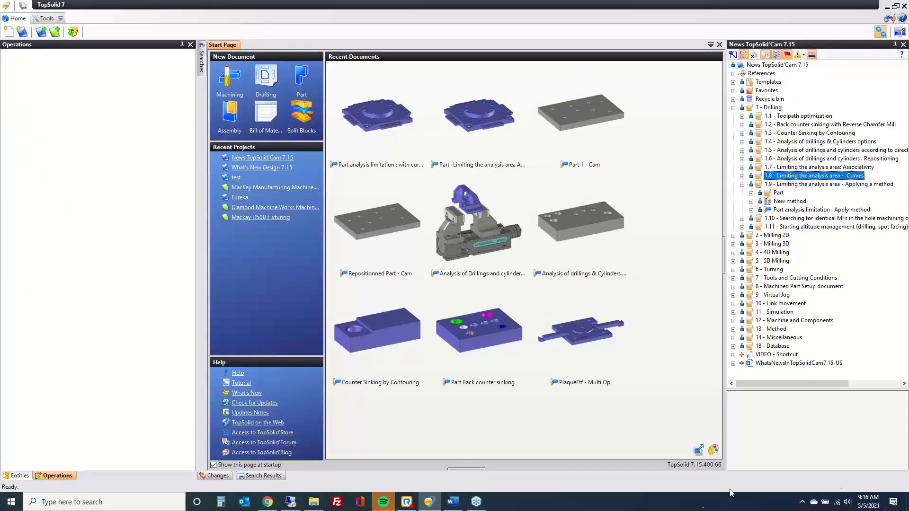
Play the "1.9 - Limiting the analysis area - Applying a method" video from the 01 - Drilling folder, skipping ahead to its end.
{"action": "left_click", "coordinate": [314, 502]}
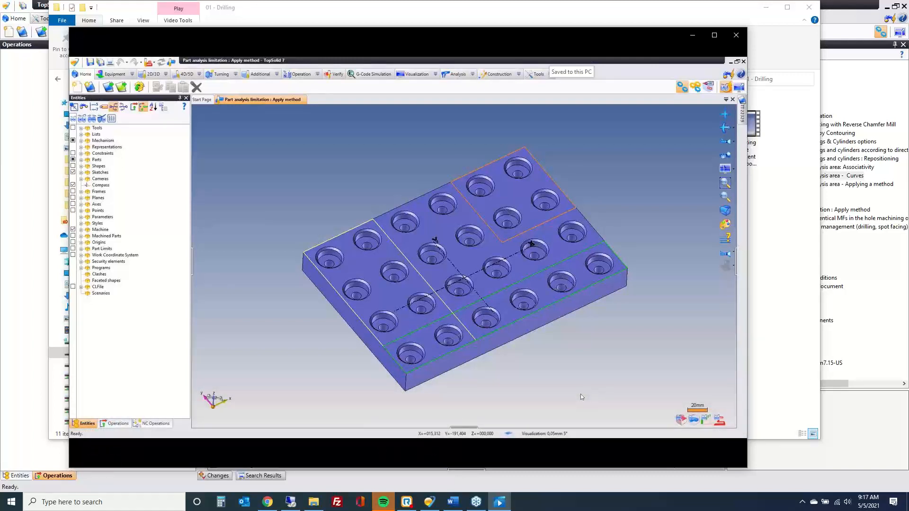
{"action": "mouse_move", "coordinate": [489, 382]}
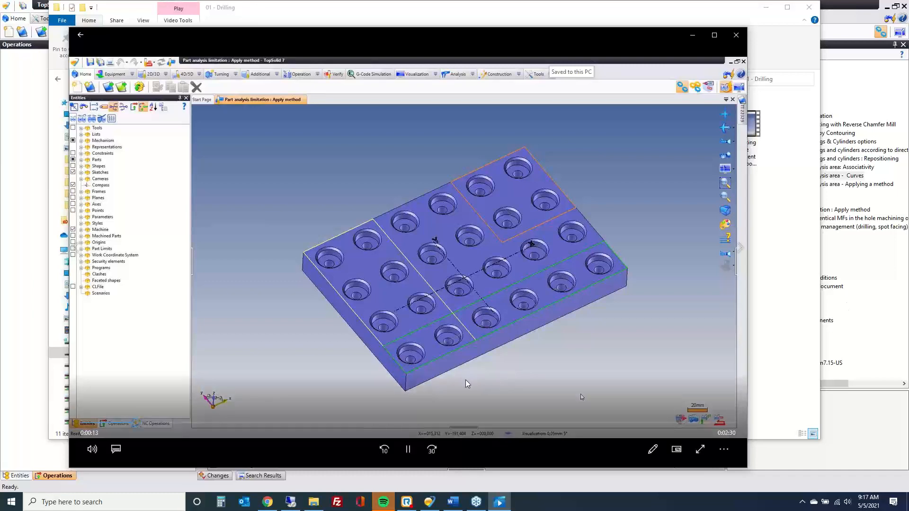
{"action": "left_click_drag", "start_coordinate": [140, 424], "coordinate": [292, 429]}
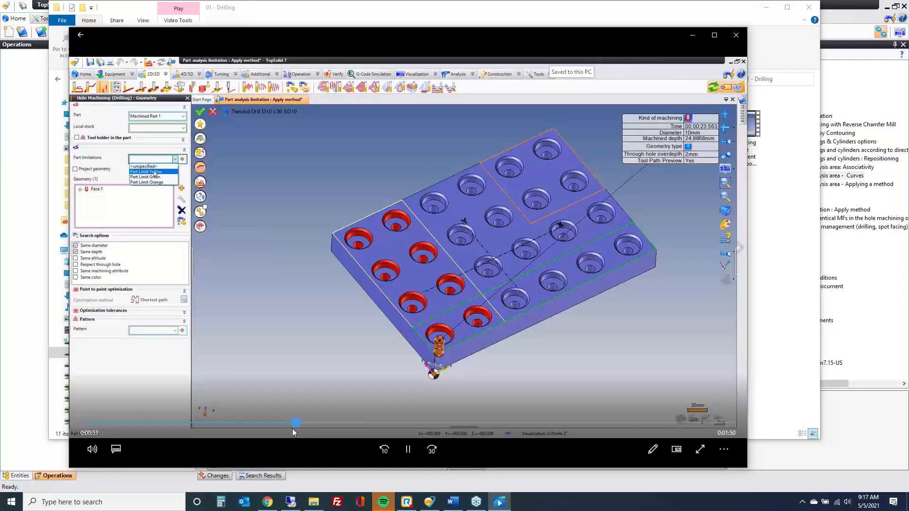
{"action": "left_click_drag", "start_coordinate": [296, 428], "coordinate": [714, 422]}
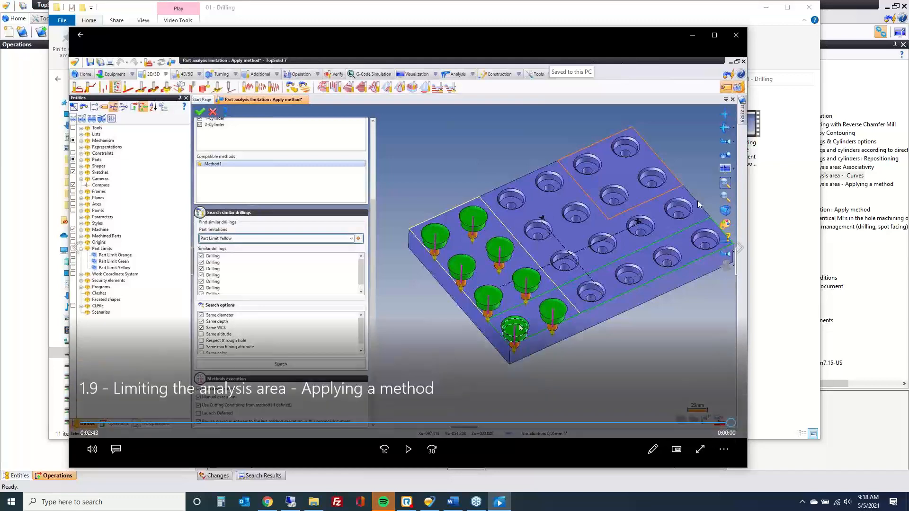
Close the 1.9 video and play the 1.10 video on searching for identical MFs in the hole machining operation.
{"action": "left_click", "coordinate": [736, 34]}
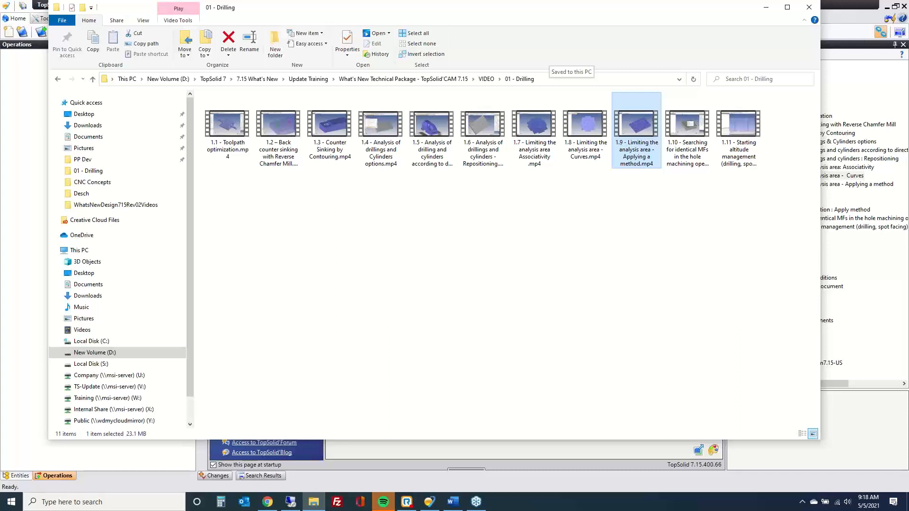
{"action": "double_click", "coordinate": [681, 159]}
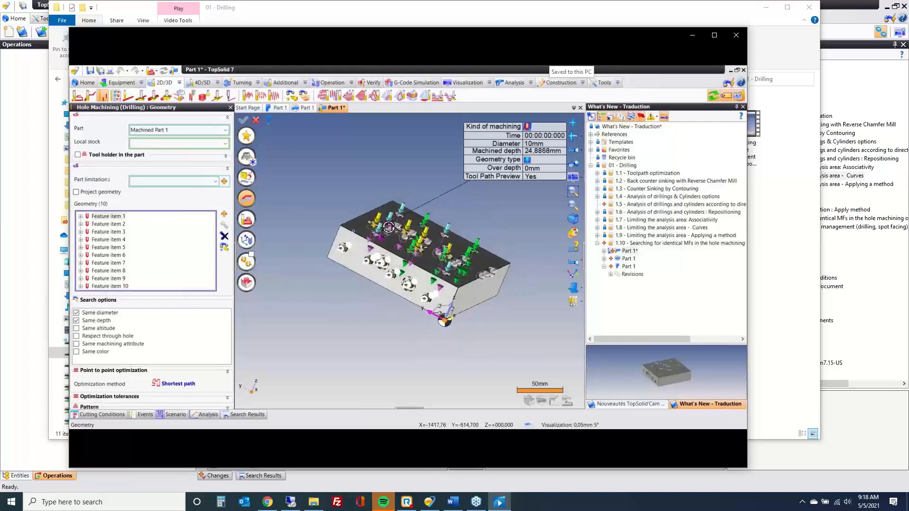
Close the 1.10 video and open the 1.11 video on starting altitude management (drilling, spot facing), pausing it near its start.
{"action": "mouse_move", "coordinate": [443, 434]}
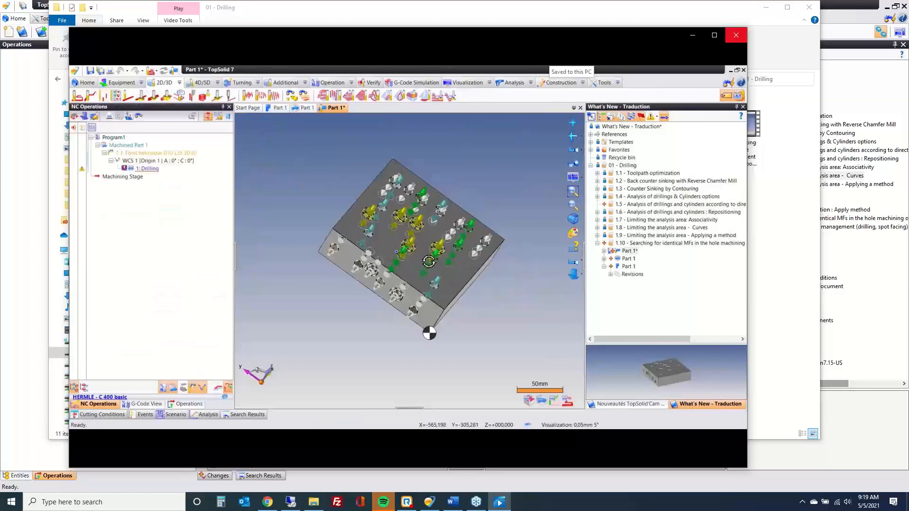
{"action": "left_click", "coordinate": [736, 35]}
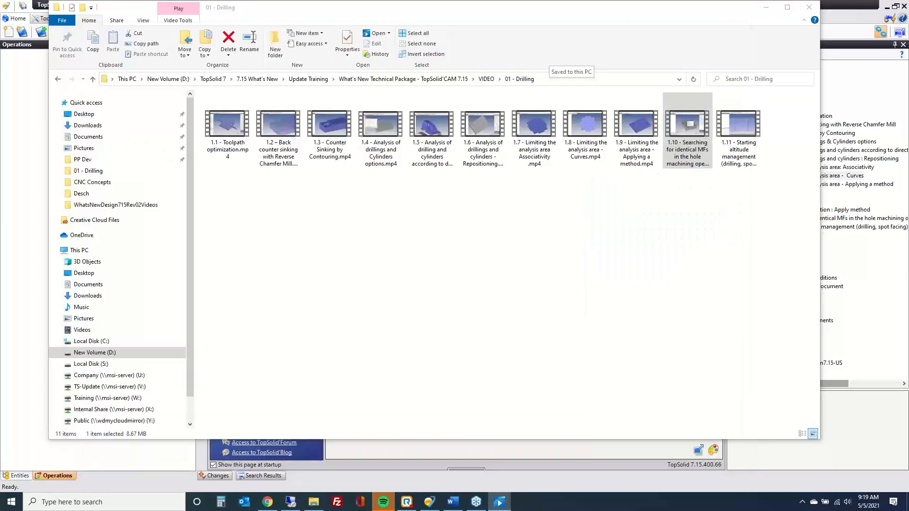
{"action": "left_click", "coordinate": [735, 162]}
{"action": "double_click", "coordinate": [735, 162]}
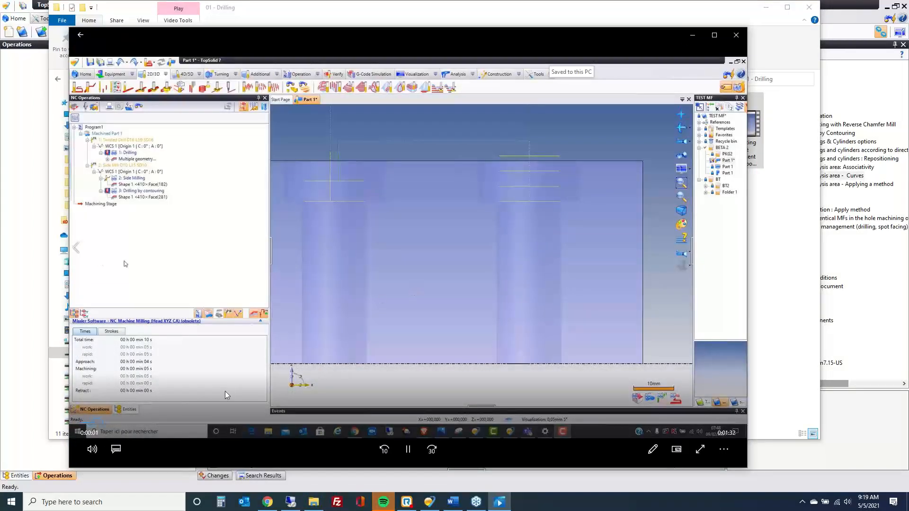
{"action": "left_click", "coordinate": [408, 449]}
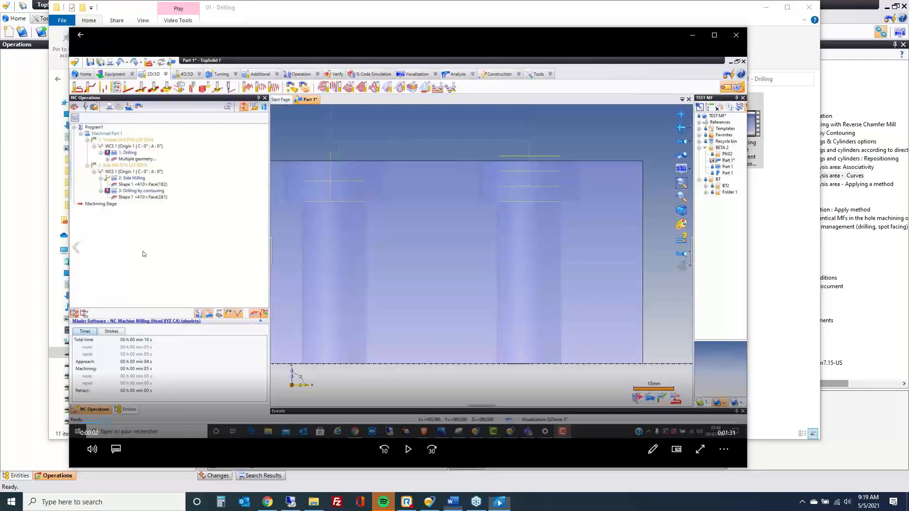
Read the section on managing the starting altitude in drilling/spot facing in the WhatsNewsInTopSolidCam7.15-US Word document, then hide the document.
{"action": "left_click", "coordinate": [453, 502]}
{"action": "left_click_drag", "start_coordinate": [515, 89], "coordinate": [522, 78]}
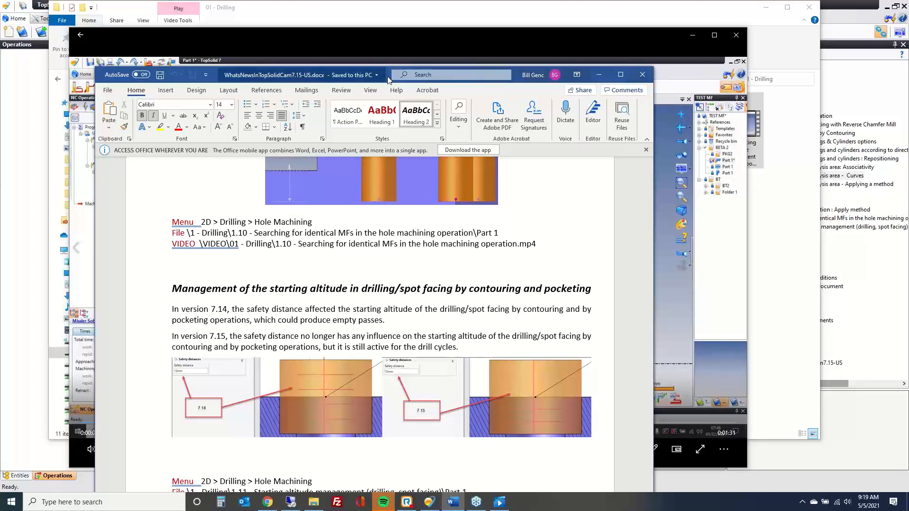
{"action": "left_click", "coordinate": [453, 502]}
Resume the 1.11 starting altitude management video and skip ahead to the editing of the drilling by contouring operation.
{"action": "left_click", "coordinate": [407, 456]}
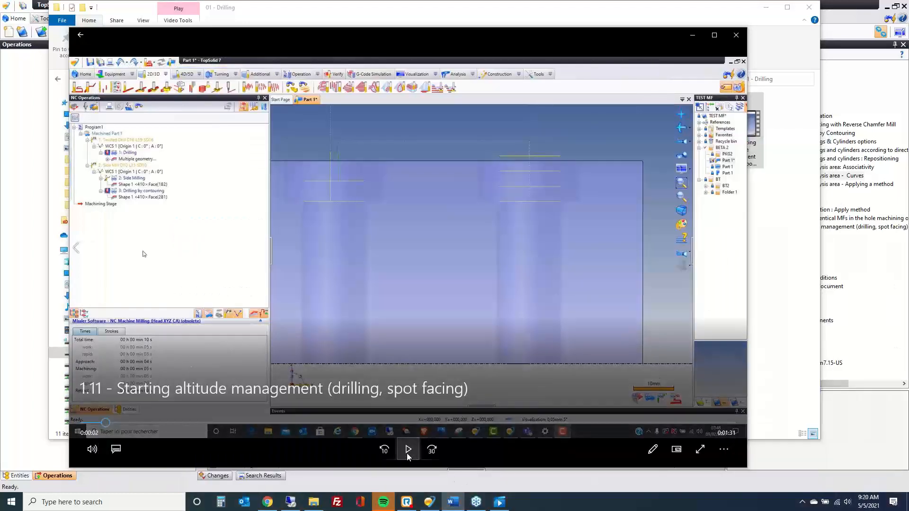
{"action": "left_click", "coordinate": [408, 456]}
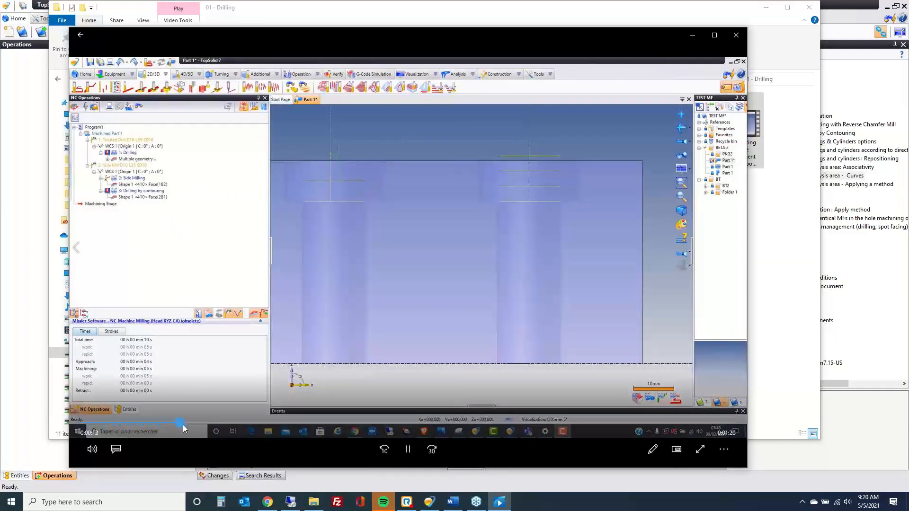
{"action": "left_click_drag", "start_coordinate": [201, 425], "coordinate": [226, 427]}
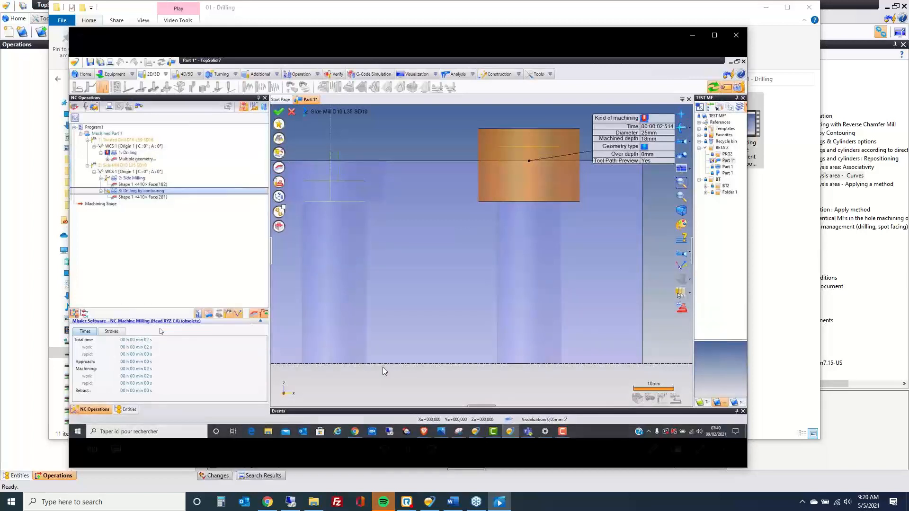
{"action": "mouse_move", "coordinate": [560, 129]}
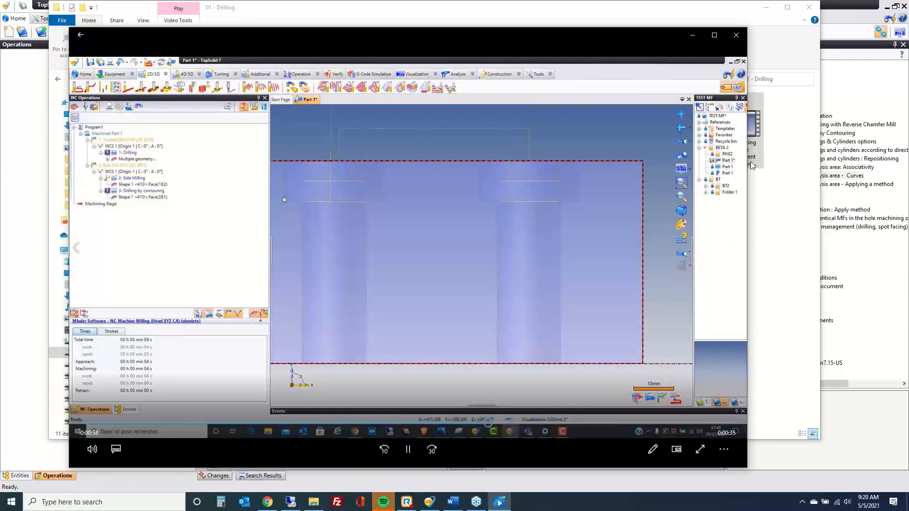
Close the 1.11 video, minimize its folder window to return to TopSolid, and collapse the 1.9 Applying a method folder in the project.
{"action": "left_click", "coordinate": [737, 38]}
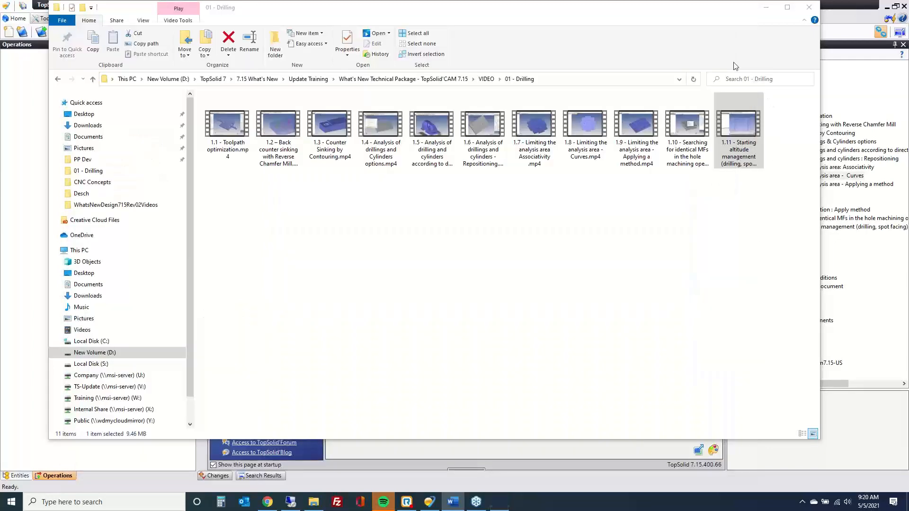
{"action": "left_click", "coordinate": [766, 9]}
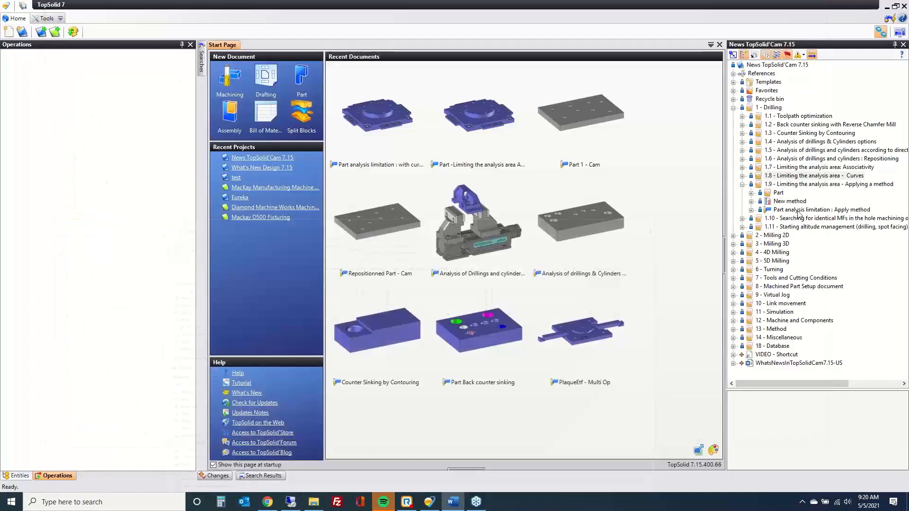
{"action": "left_click", "coordinate": [742, 185]}
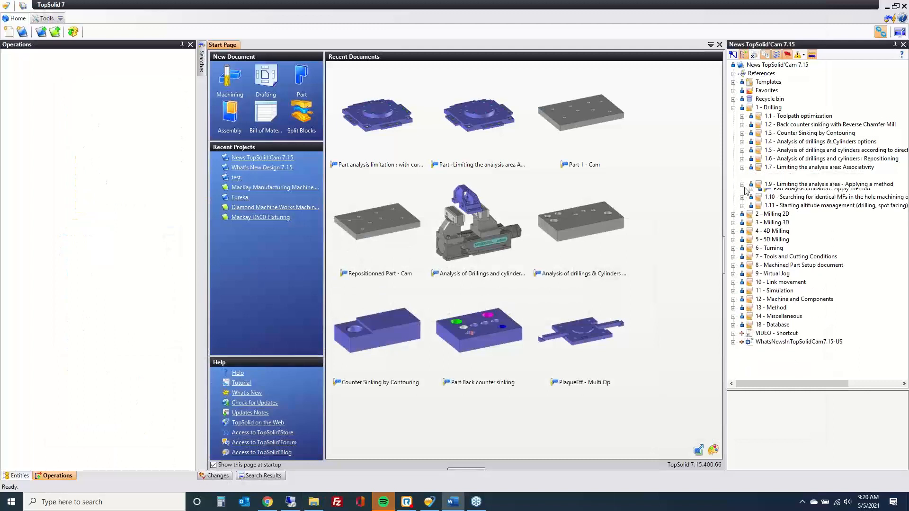